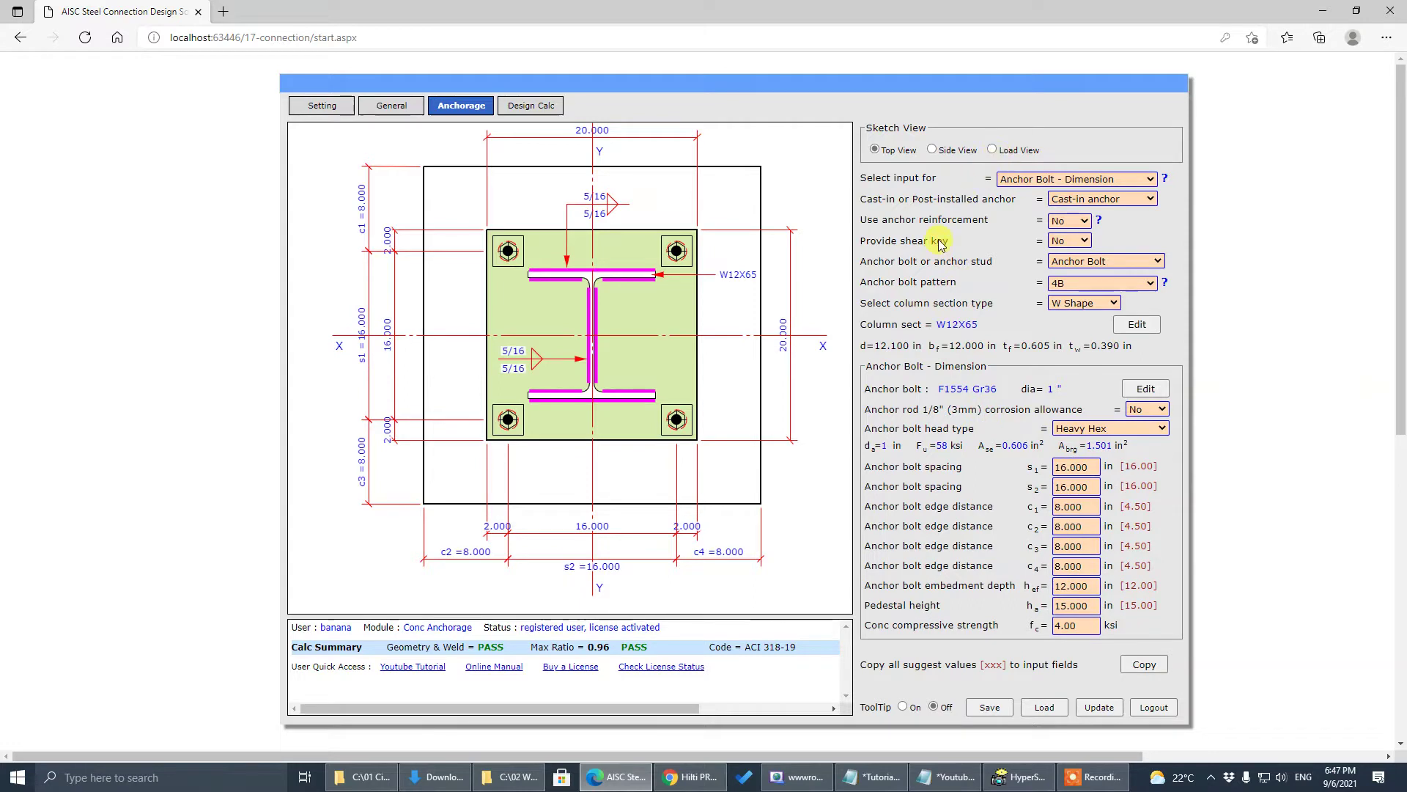
Set the anchorage design to use a post-installed anchor instead of a cast-in anchor.
left_click(996, 209)
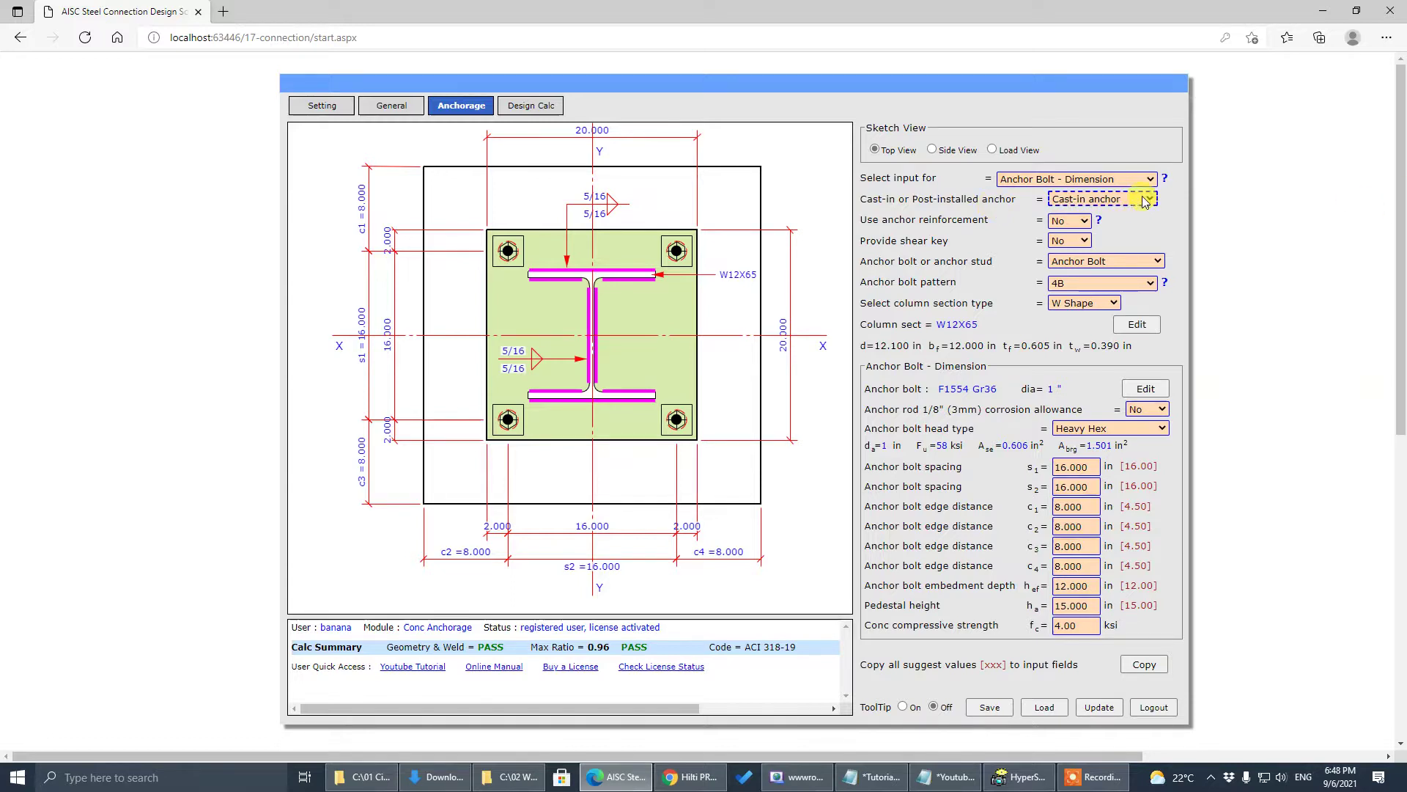
left_click(1167, 228)
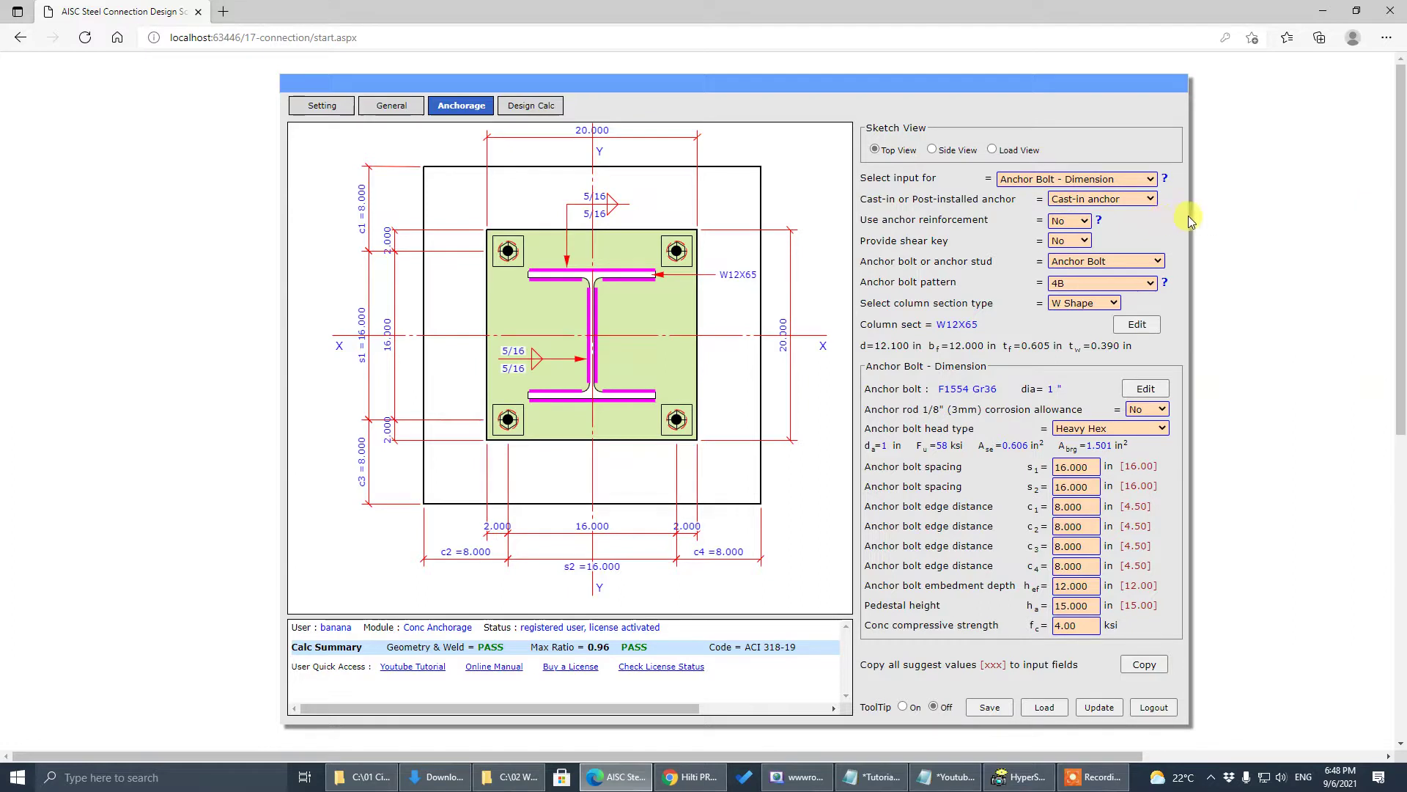
key("Tab")
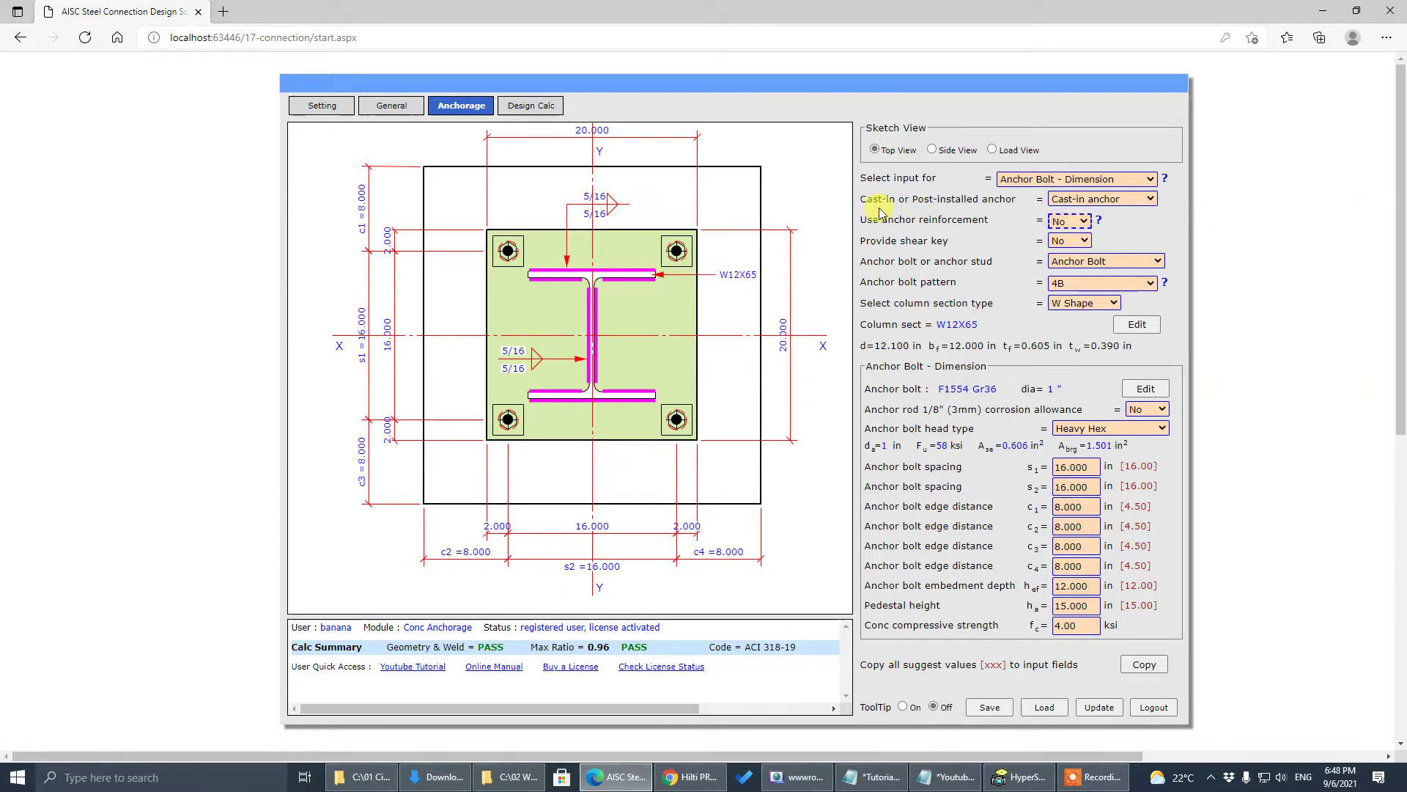
key("shift+Tab")
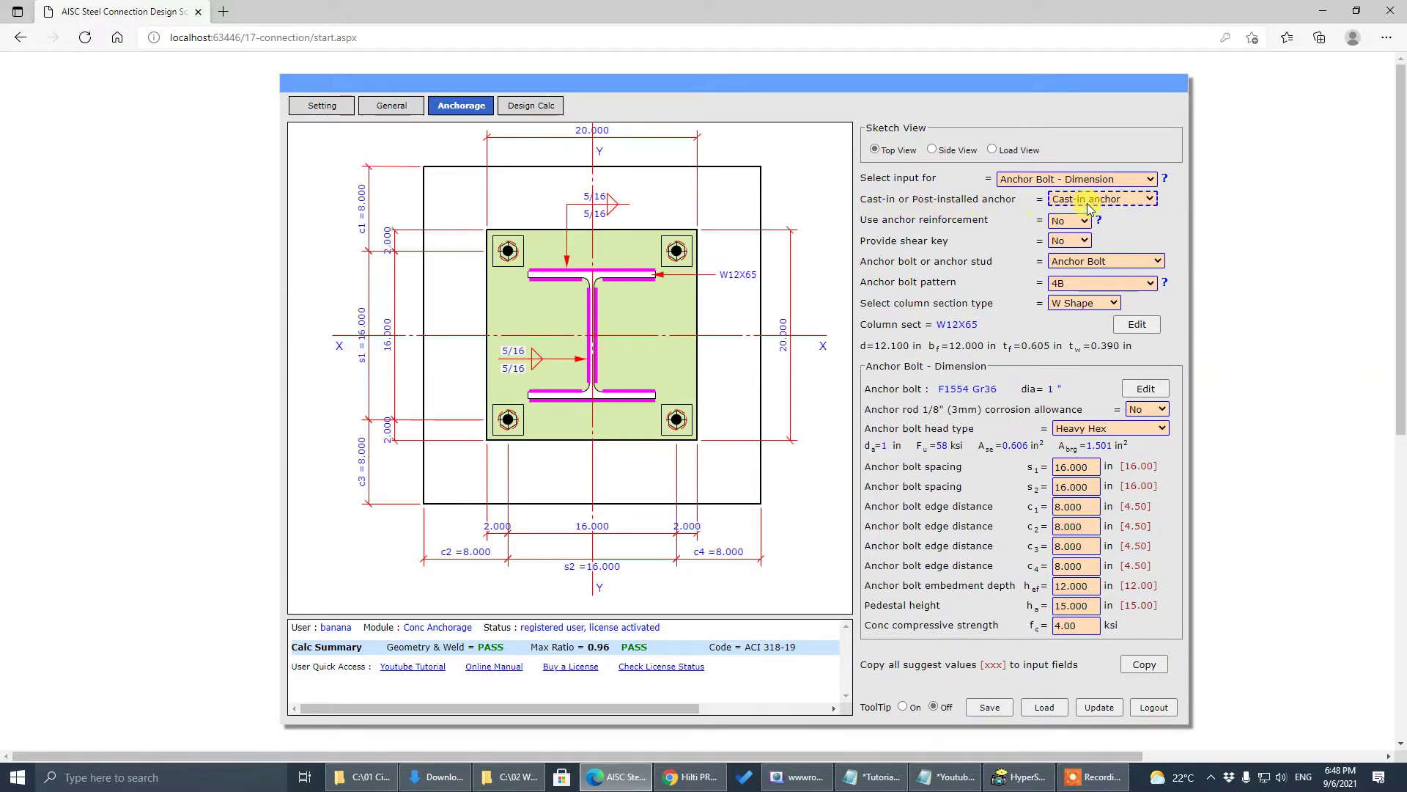
left_click(1133, 204)
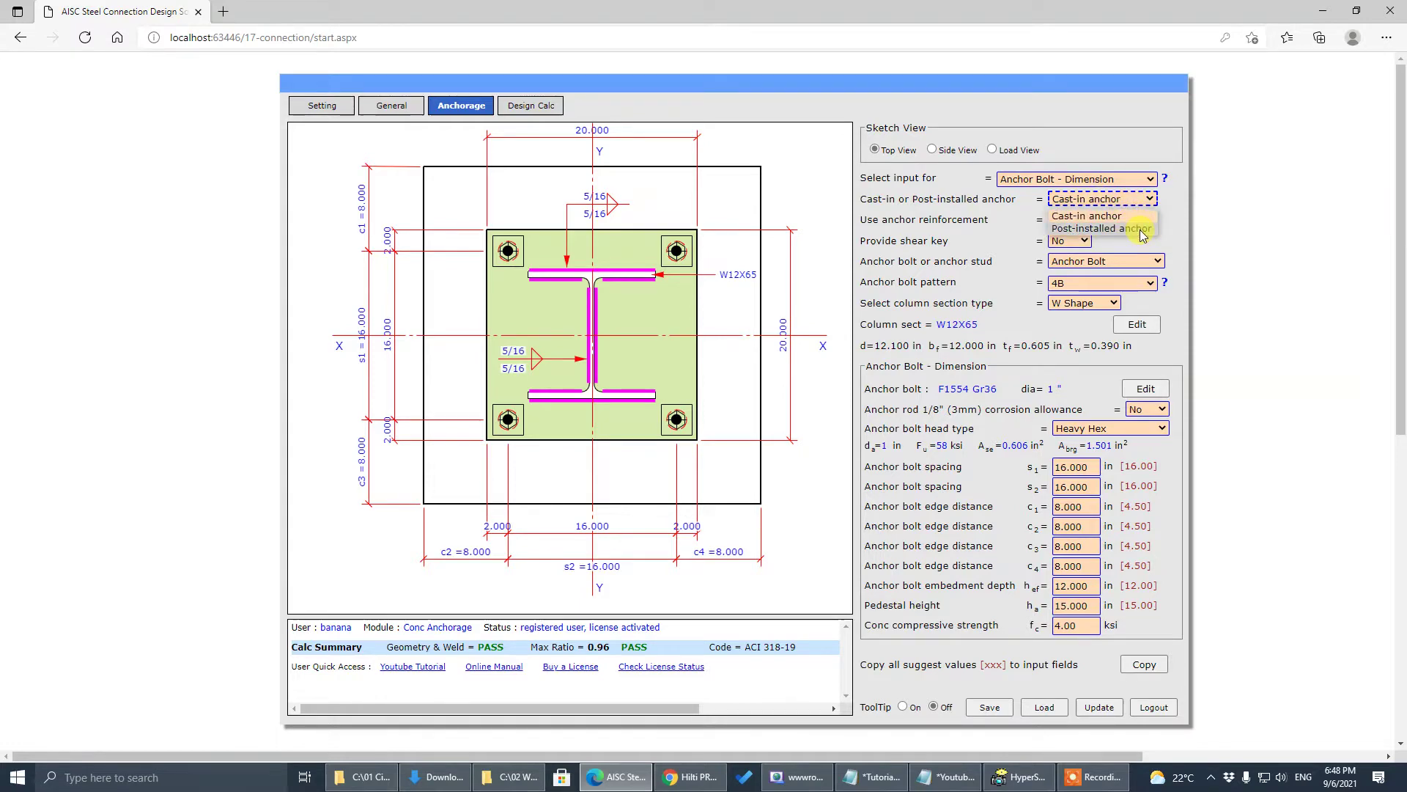
left_click(1141, 229)
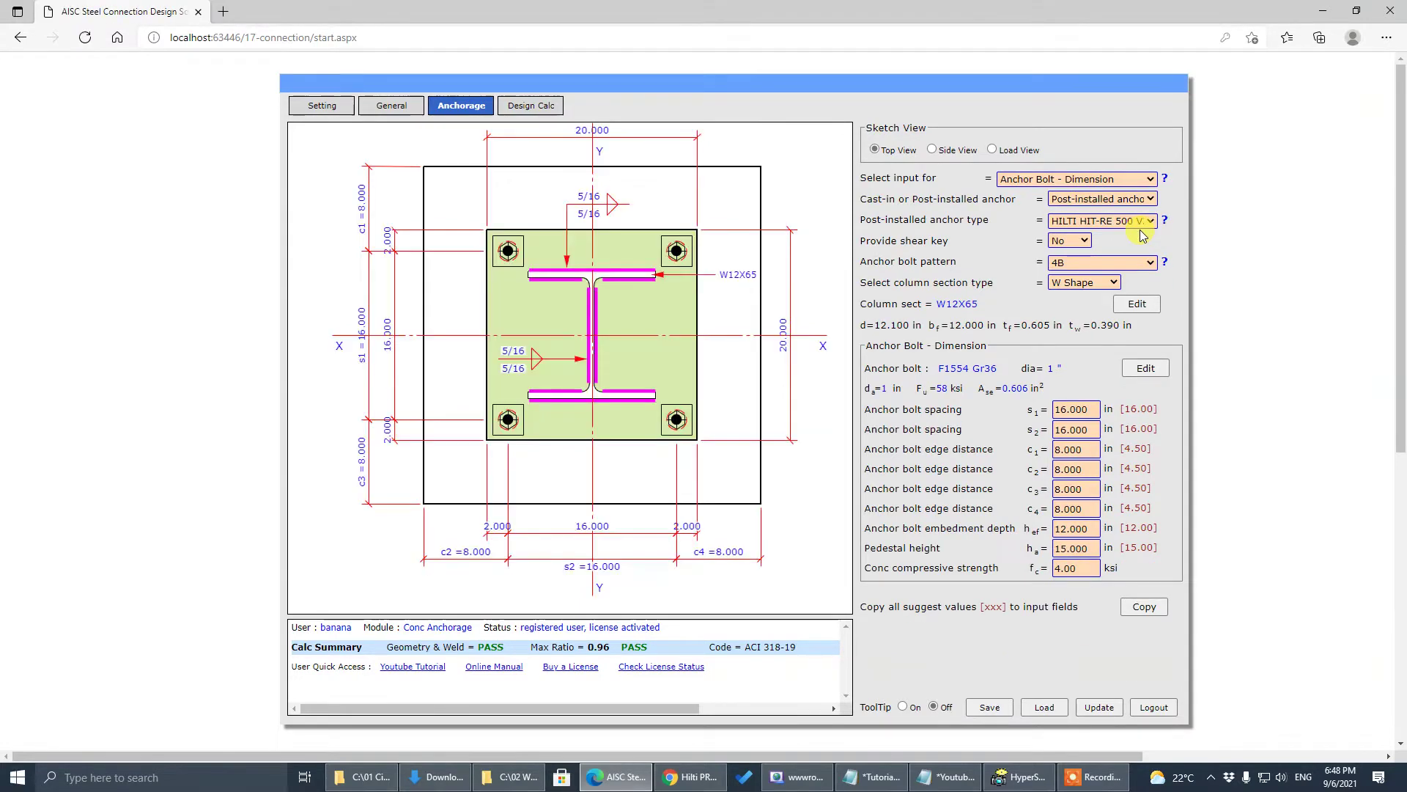
View the available options for the post-installed anchor type.
left_click(1141, 233)
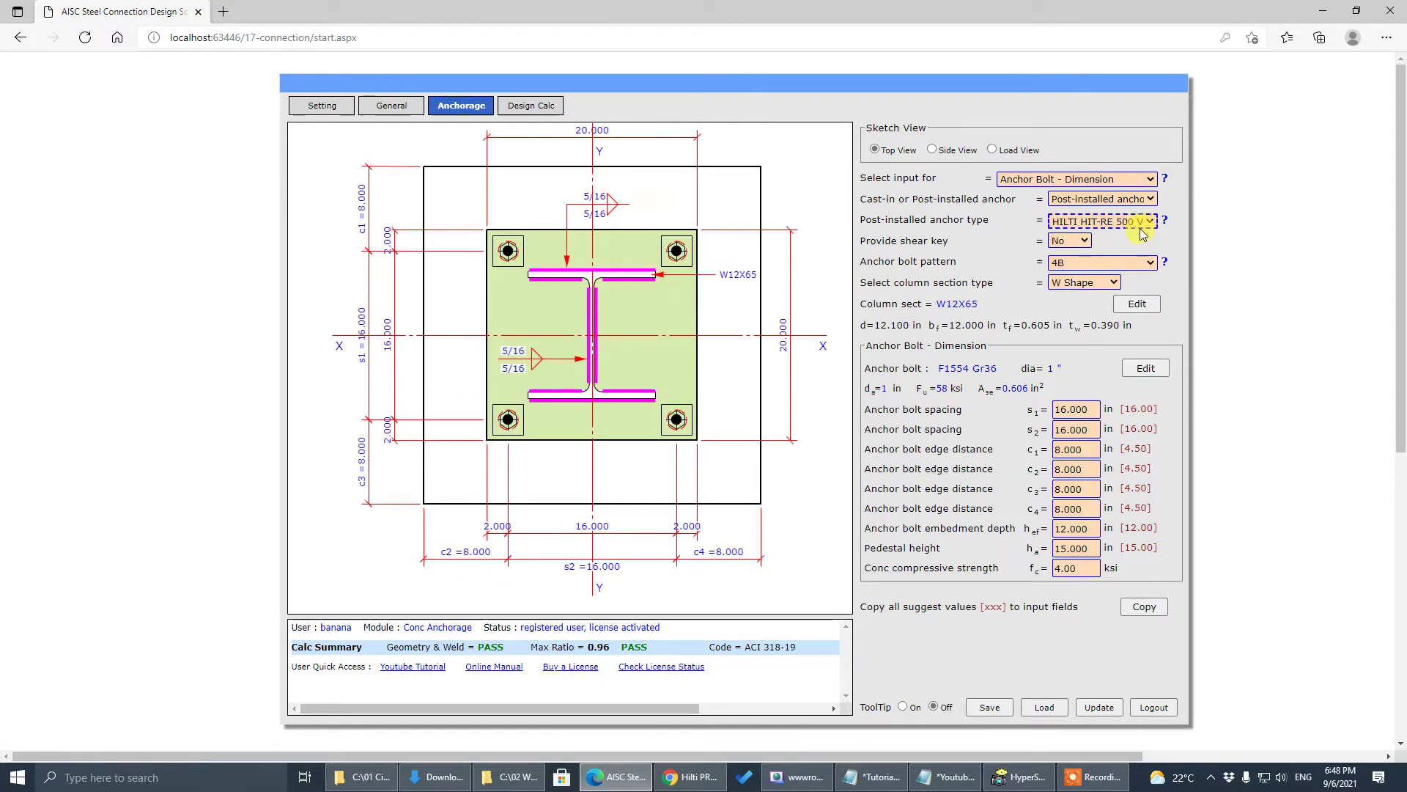
left_click(1141, 233)
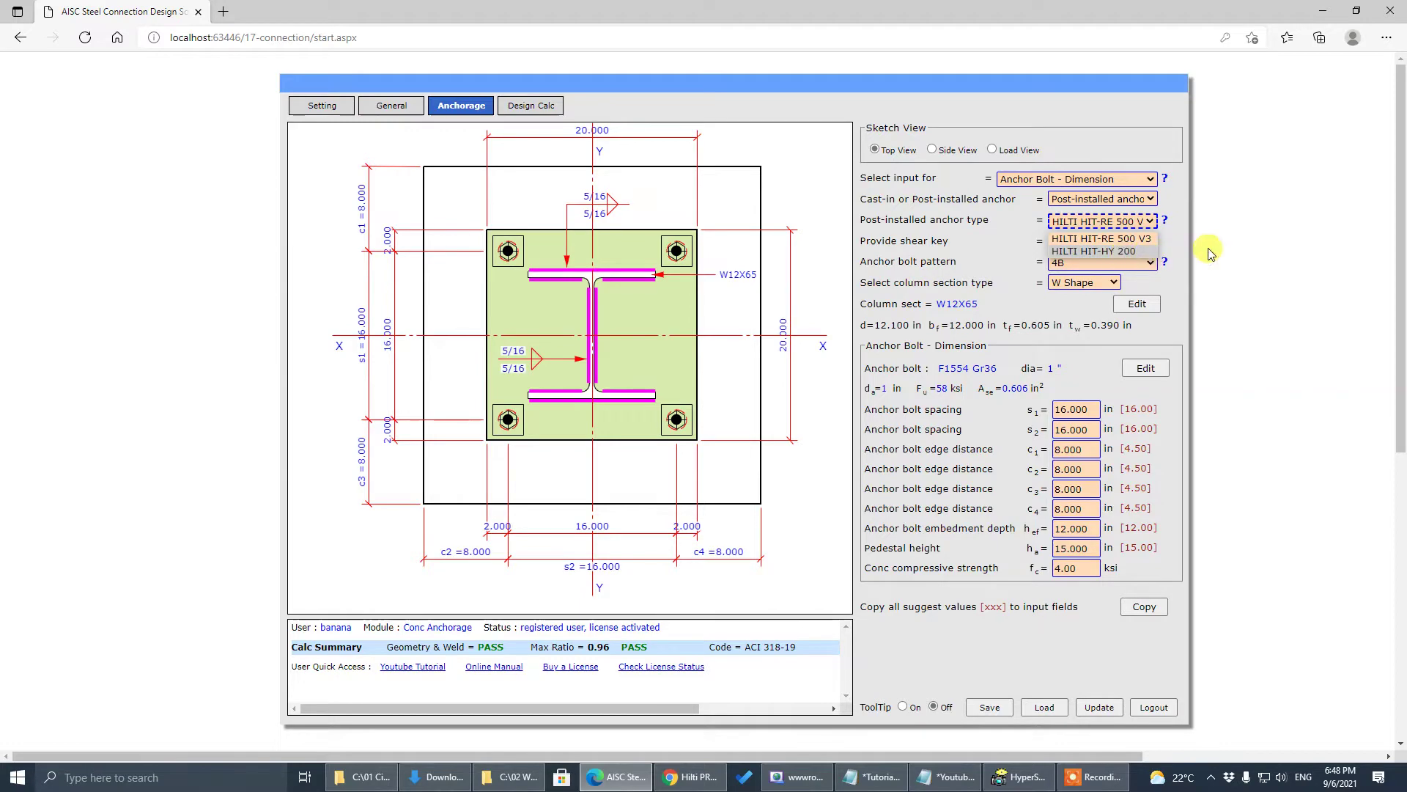
left_click(1244, 240)
Switch to Hilti PROFIS Engineering, select the HIT-RE 500 V3 + HAS anchor family and list its available types.
key("alt+Tab")
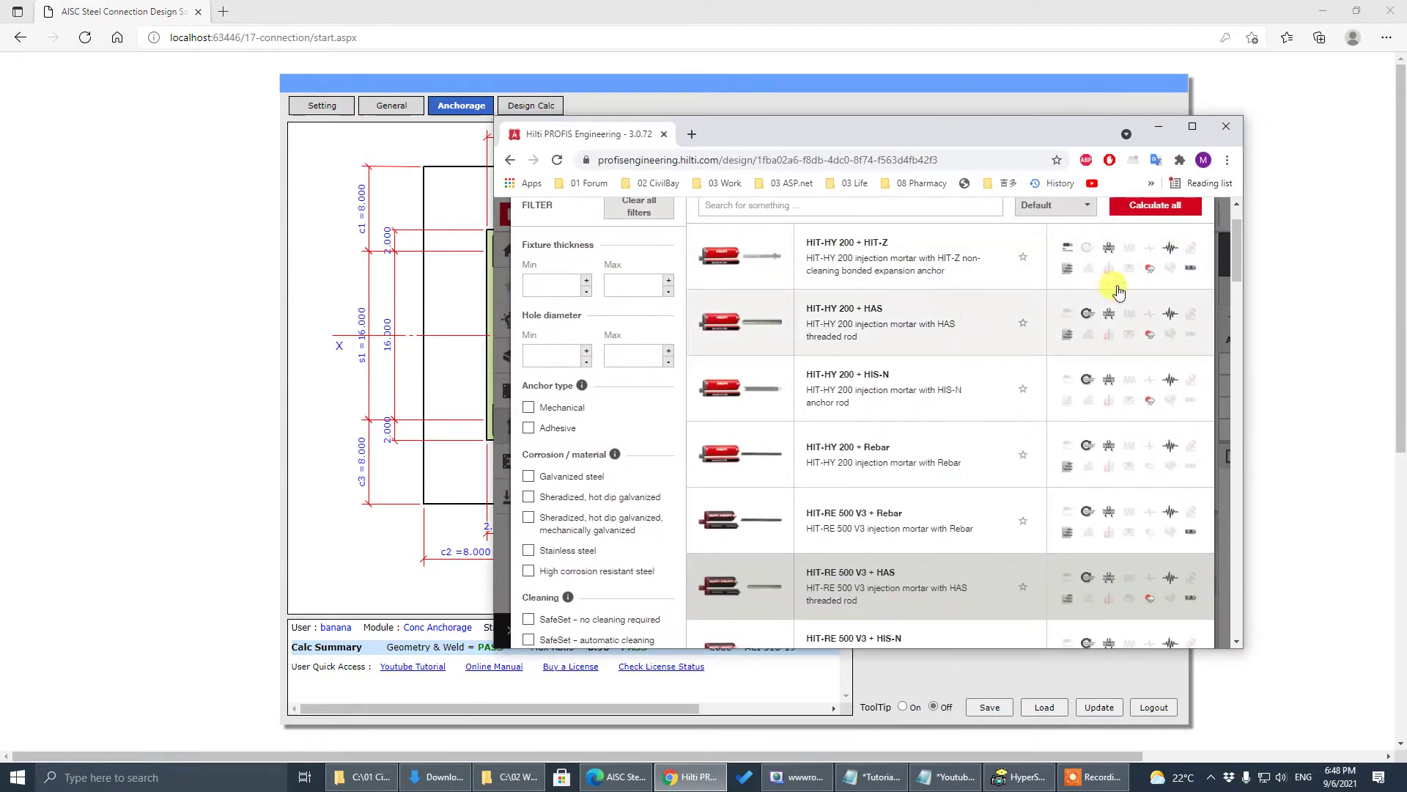
scroll(1237, 250, "down", 1)
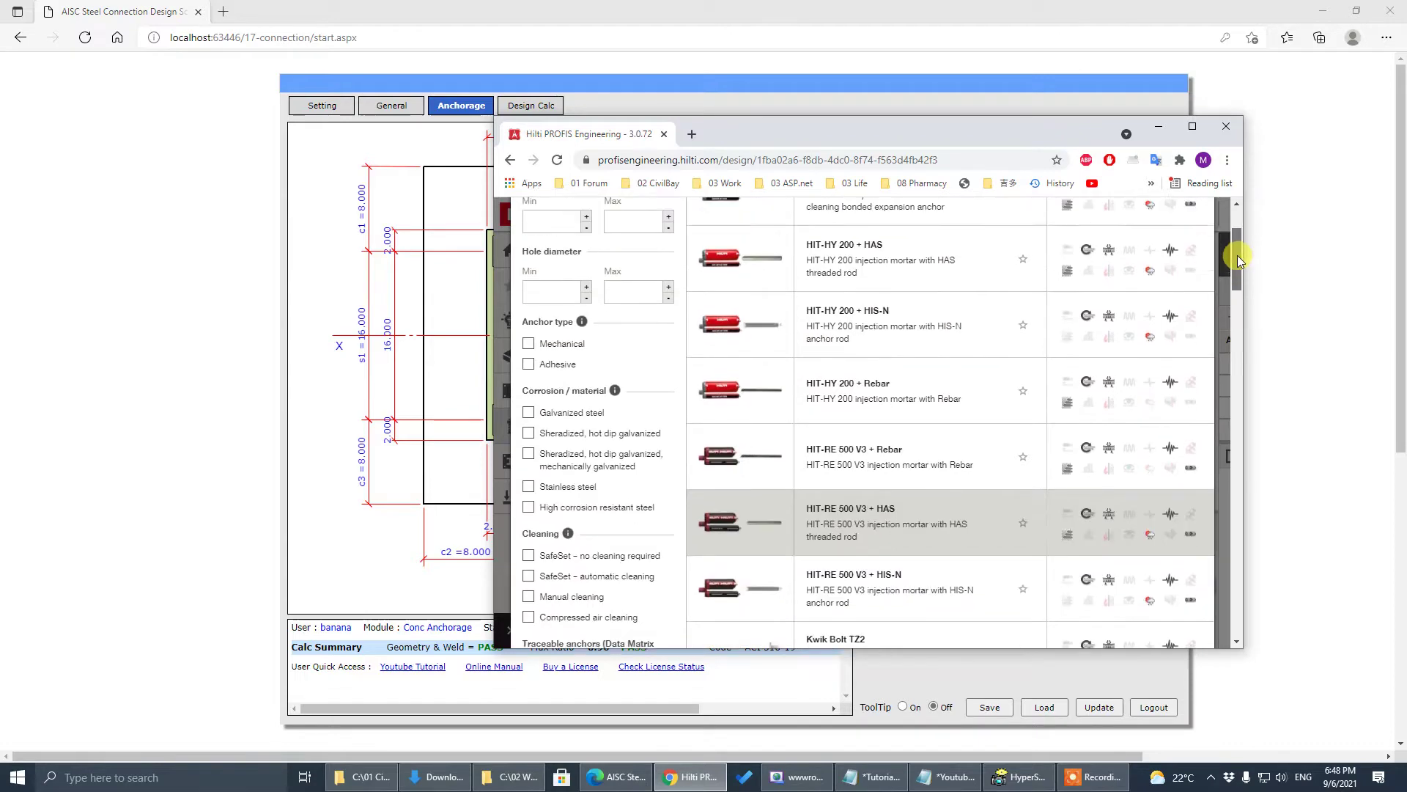
left_click(870, 546)
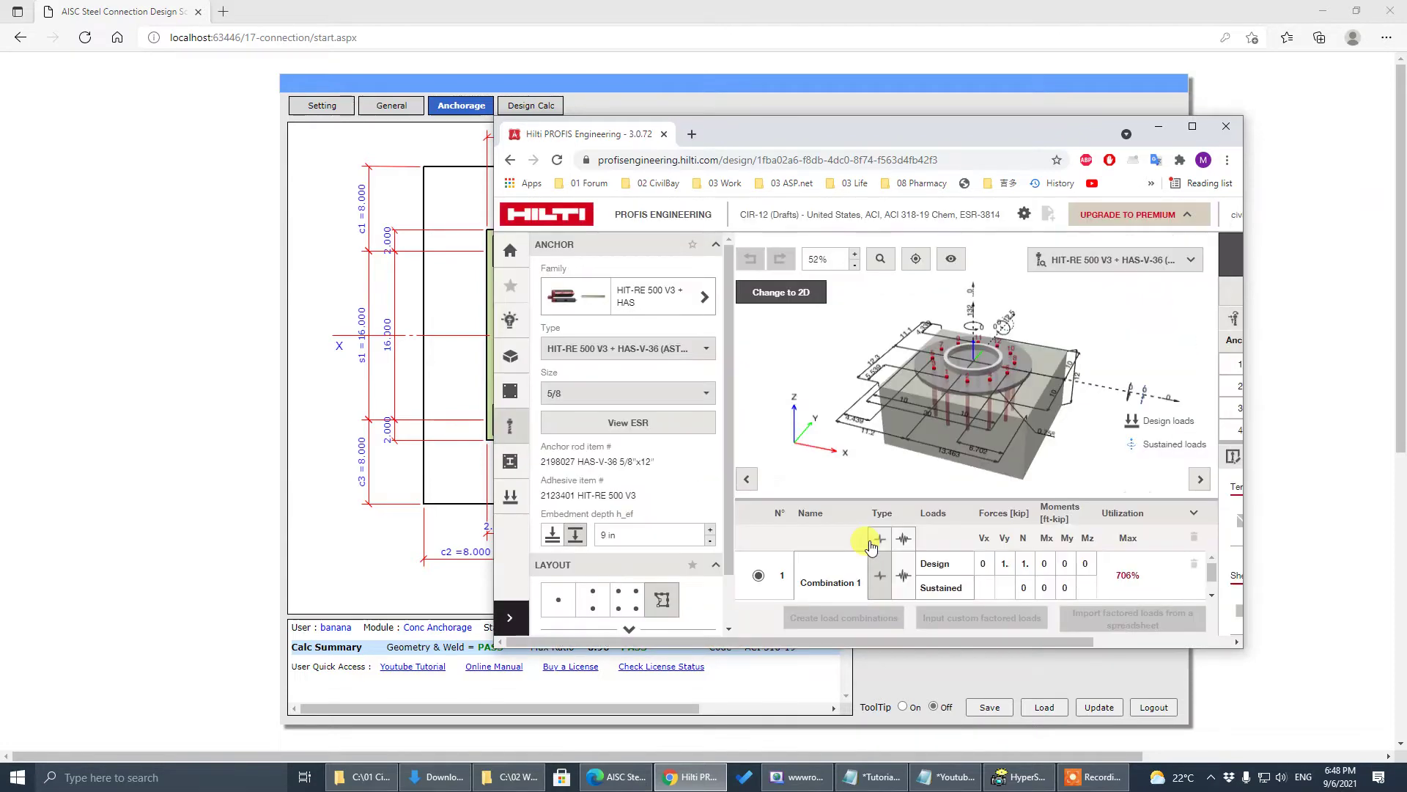
left_click(645, 351)
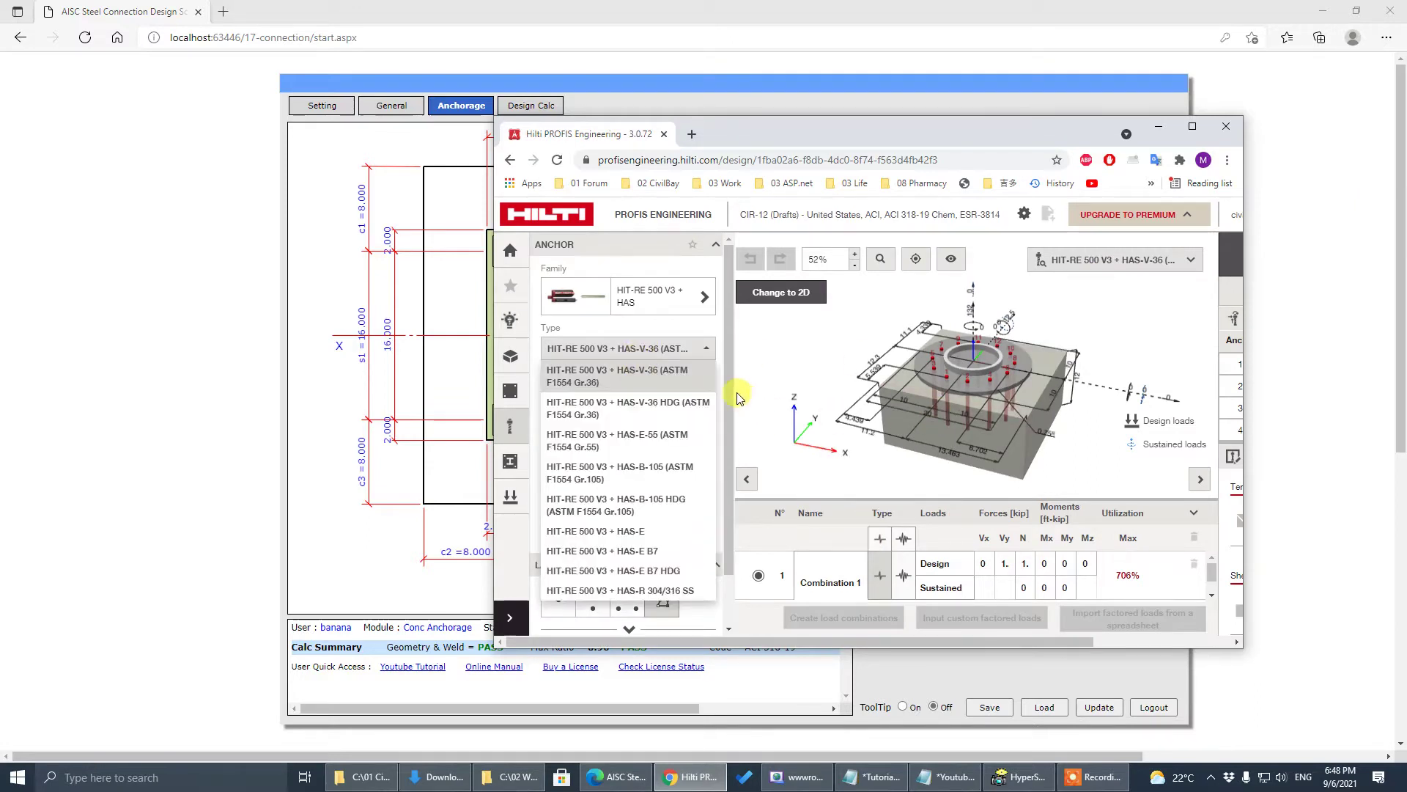
Examine the HIT-HY 200 and HIT-RE 500 V3 entries among the selectable anchor families.
left_click(647, 301)
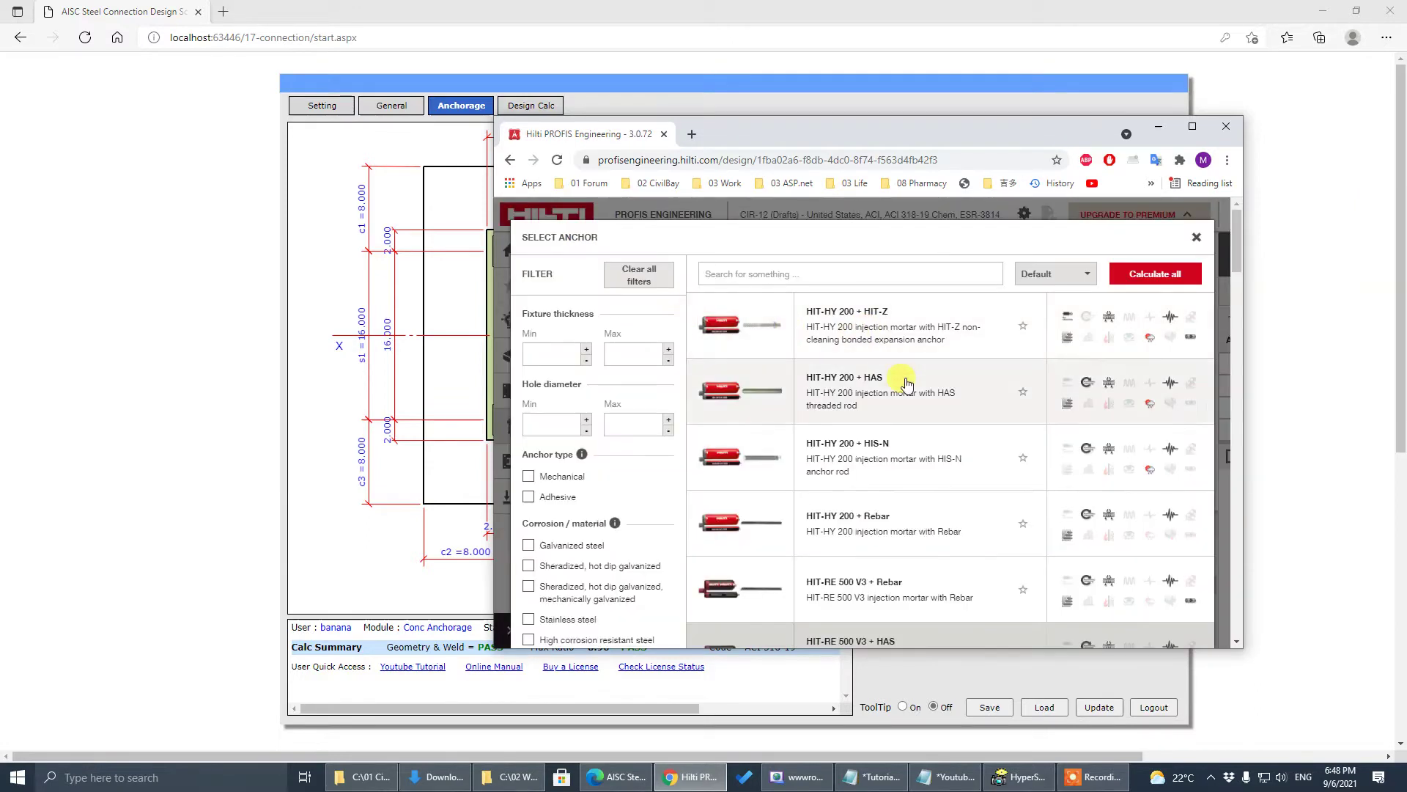
scroll(888, 573, "down", 1)
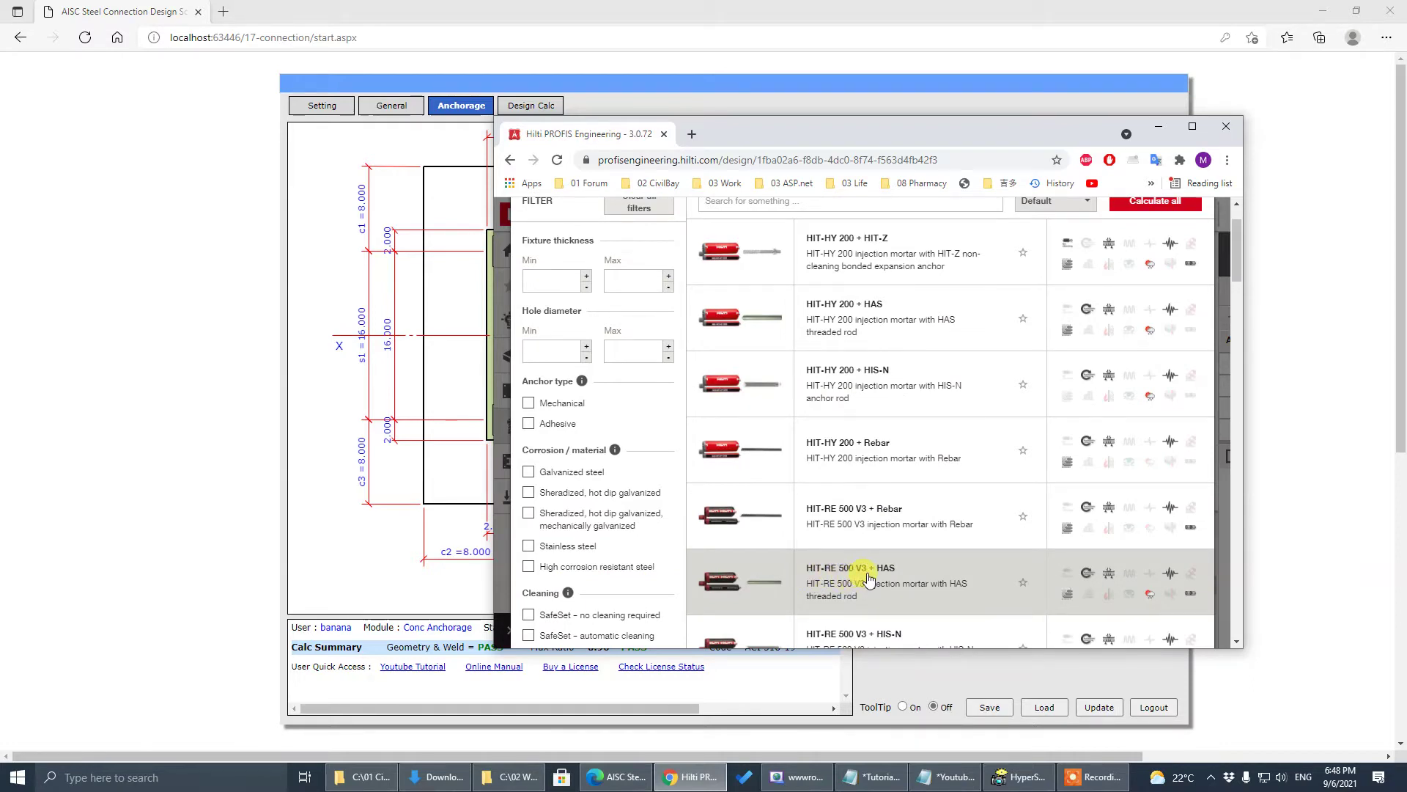
scroll(851, 392, "up", 2)
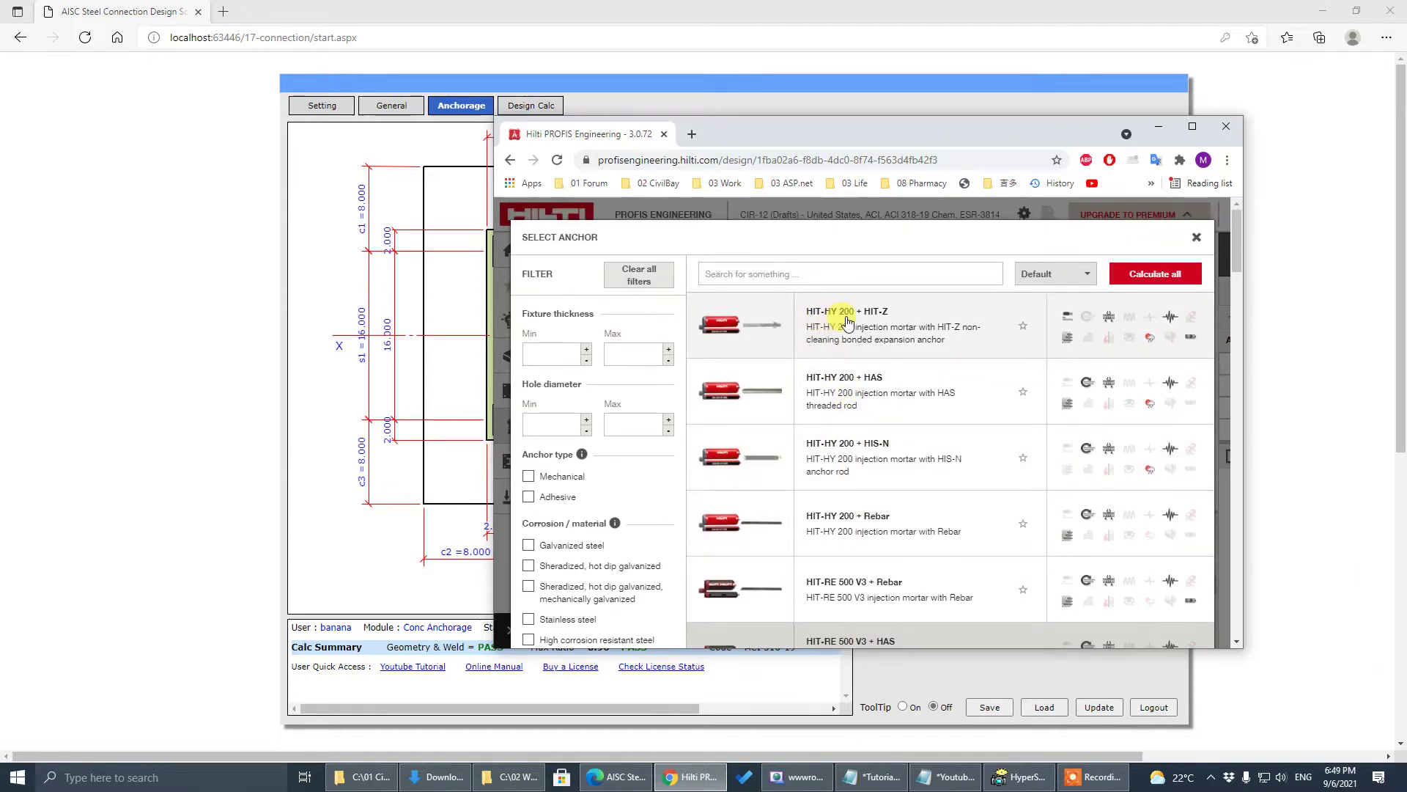
scroll(830, 324, "down", 1)
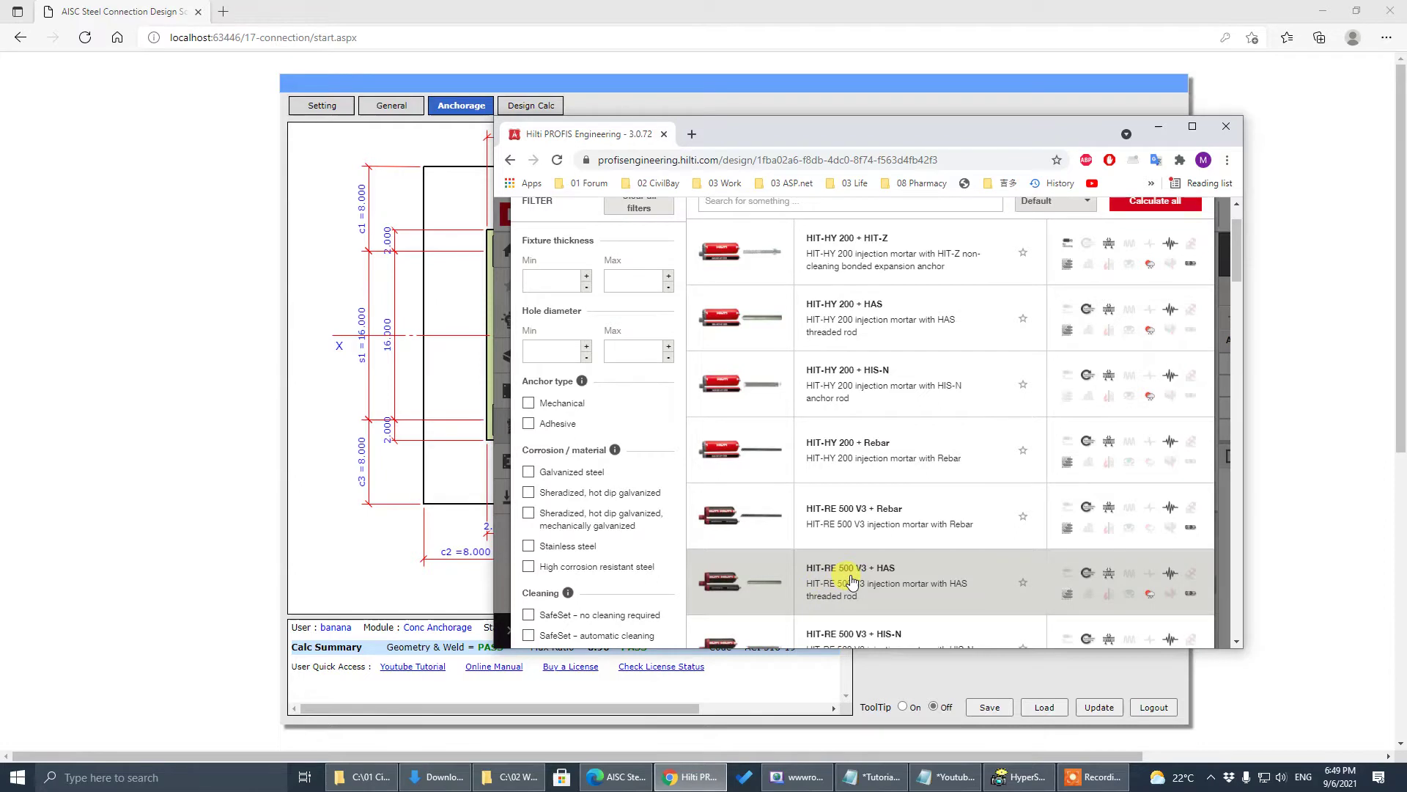
scroll(848, 355, "up", 1)
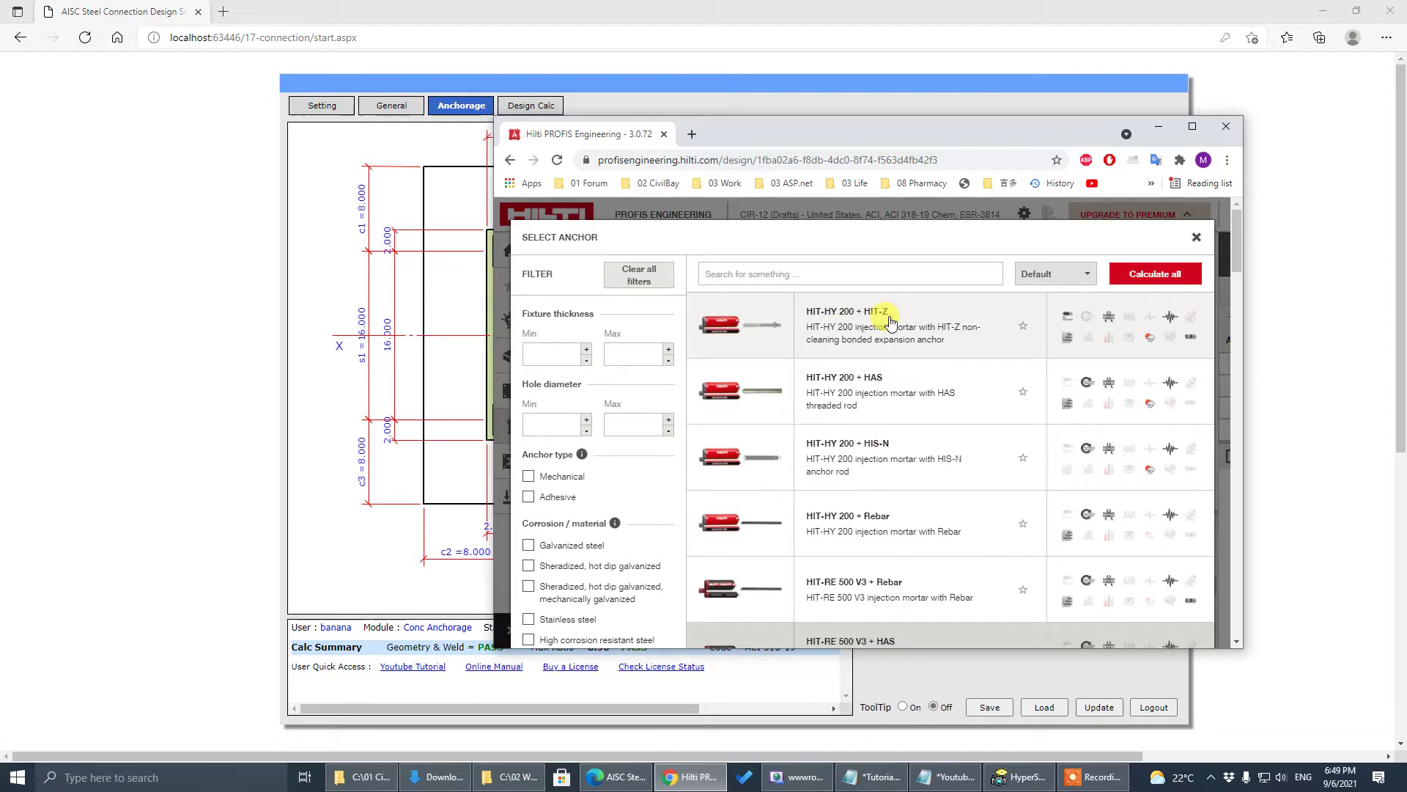
scroll(889, 321, "down", 2)
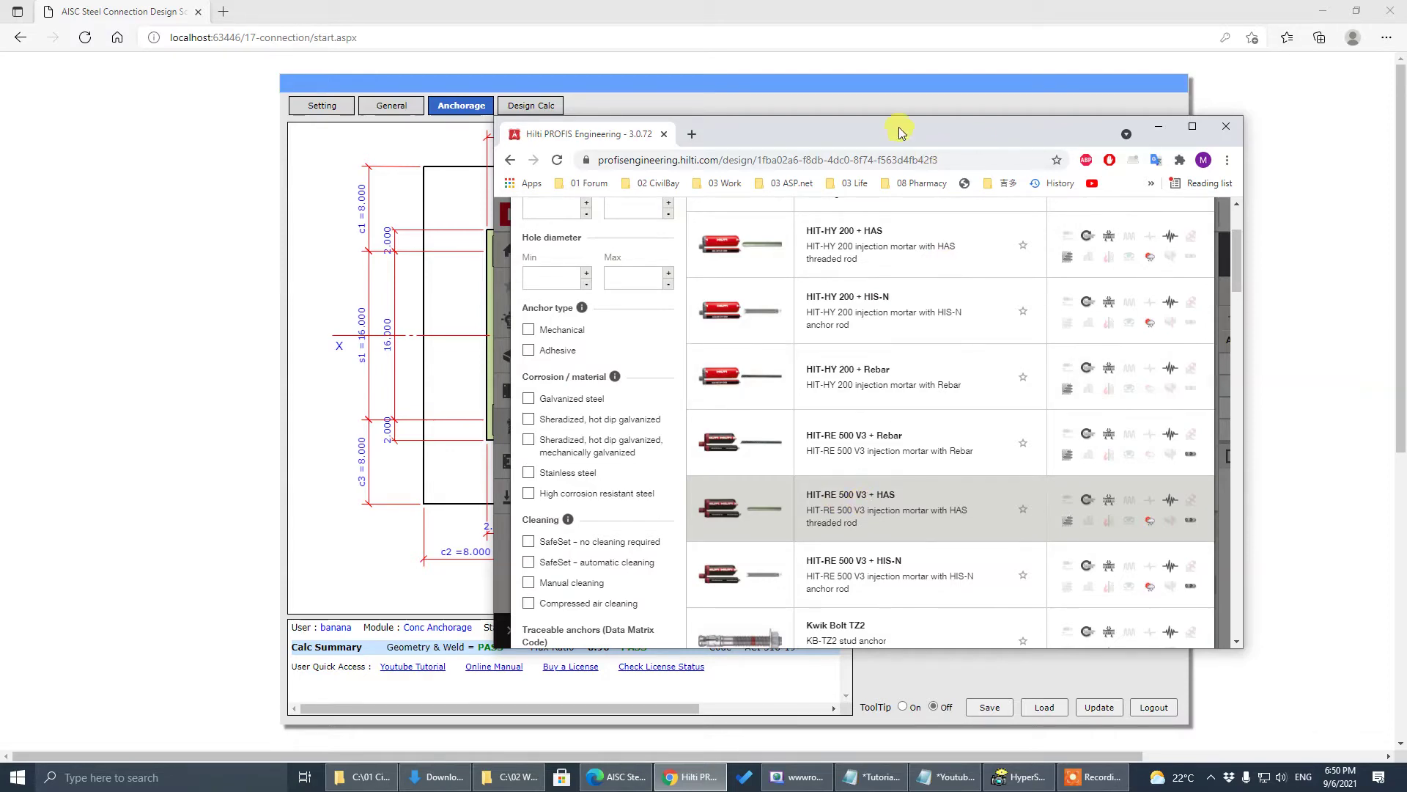
Return to the AISC connection design page and choose HILTI HIT-RE 500 V3 as the post-installed anchor type.
left_click(1158, 126)
left_click(1083, 222)
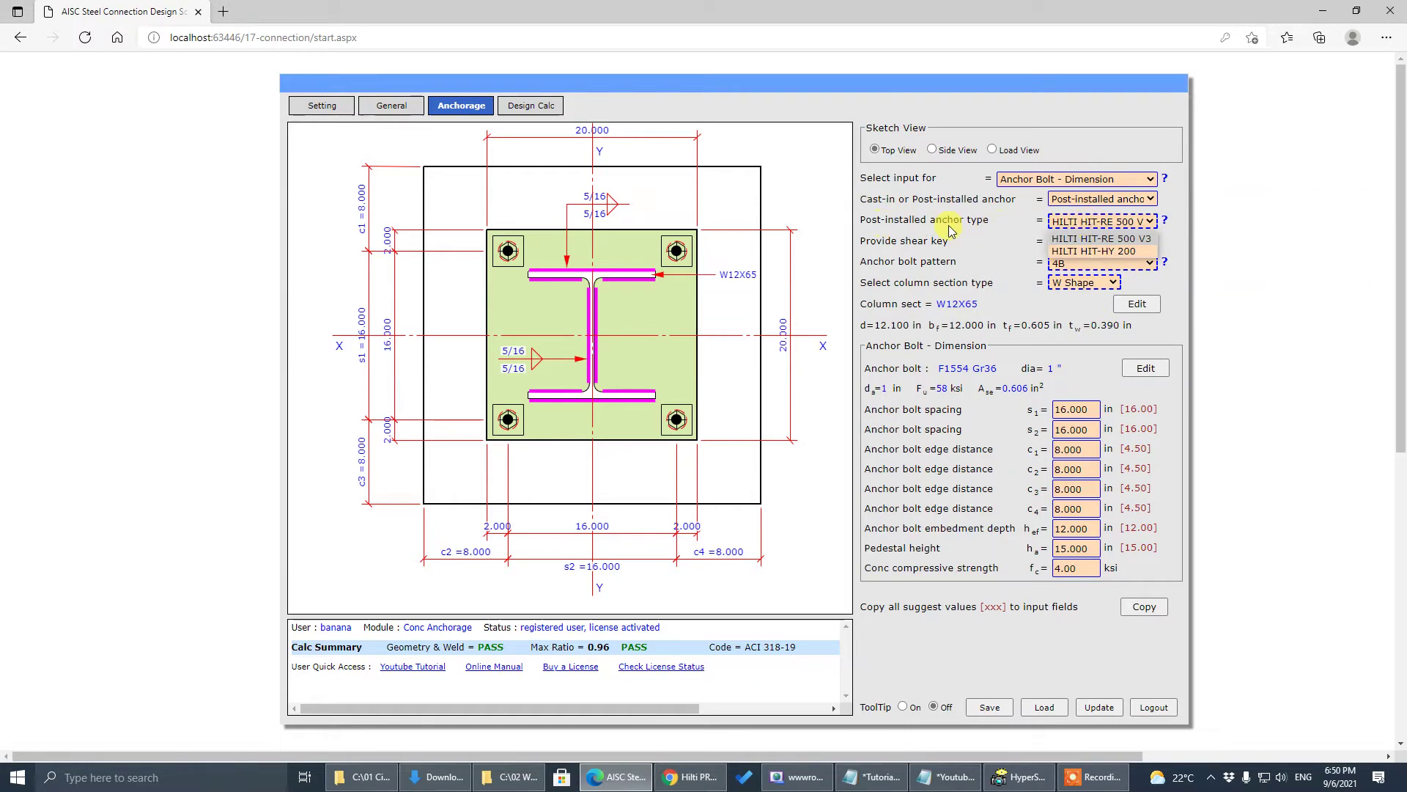
left_click(1083, 240)
left_click(1150, 226)
left_click(1149, 240)
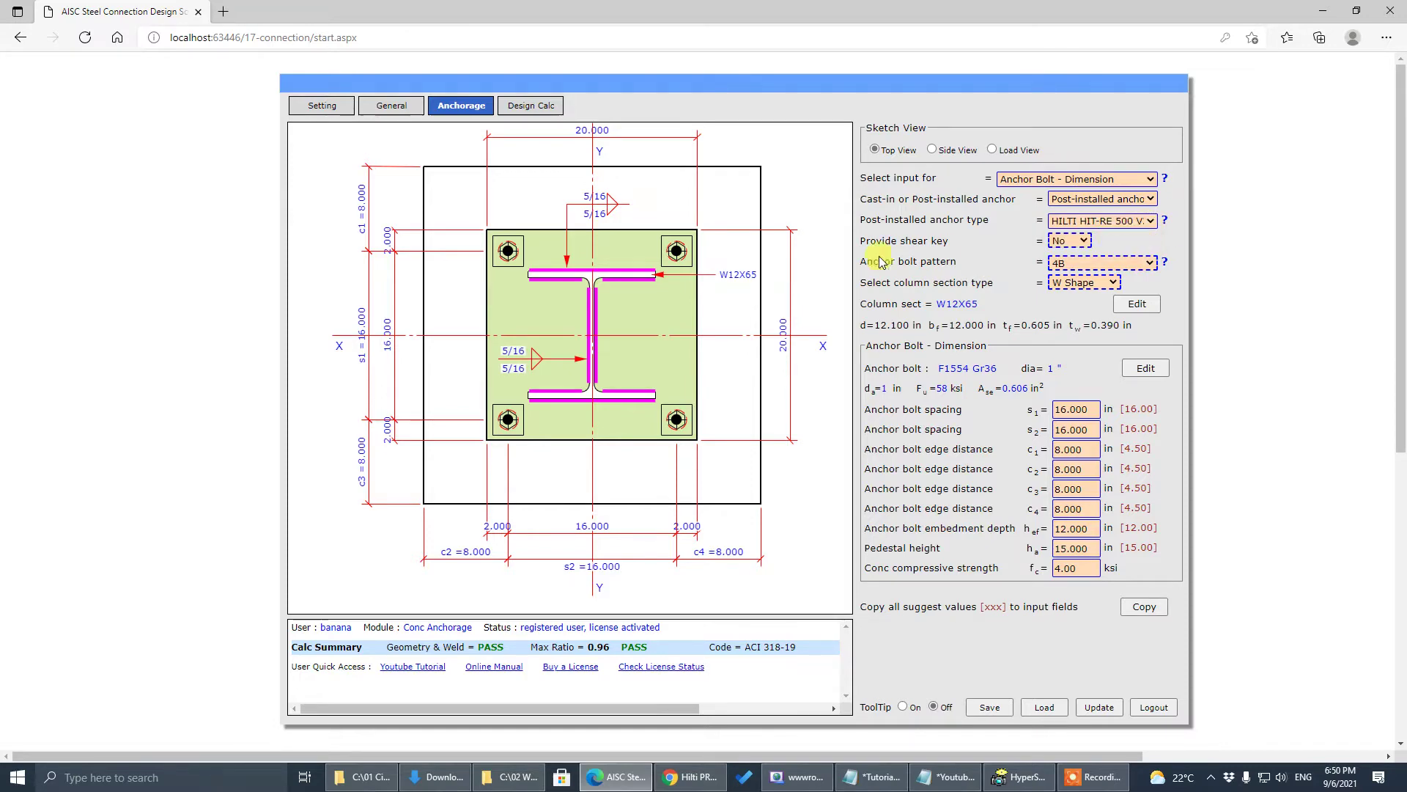
In Hilti PROFIS Engineering, select the HIT-RE 500 V3 + HAS anchor family and save and generate the design report.
left_click_drag(1406, 257, 667, 198)
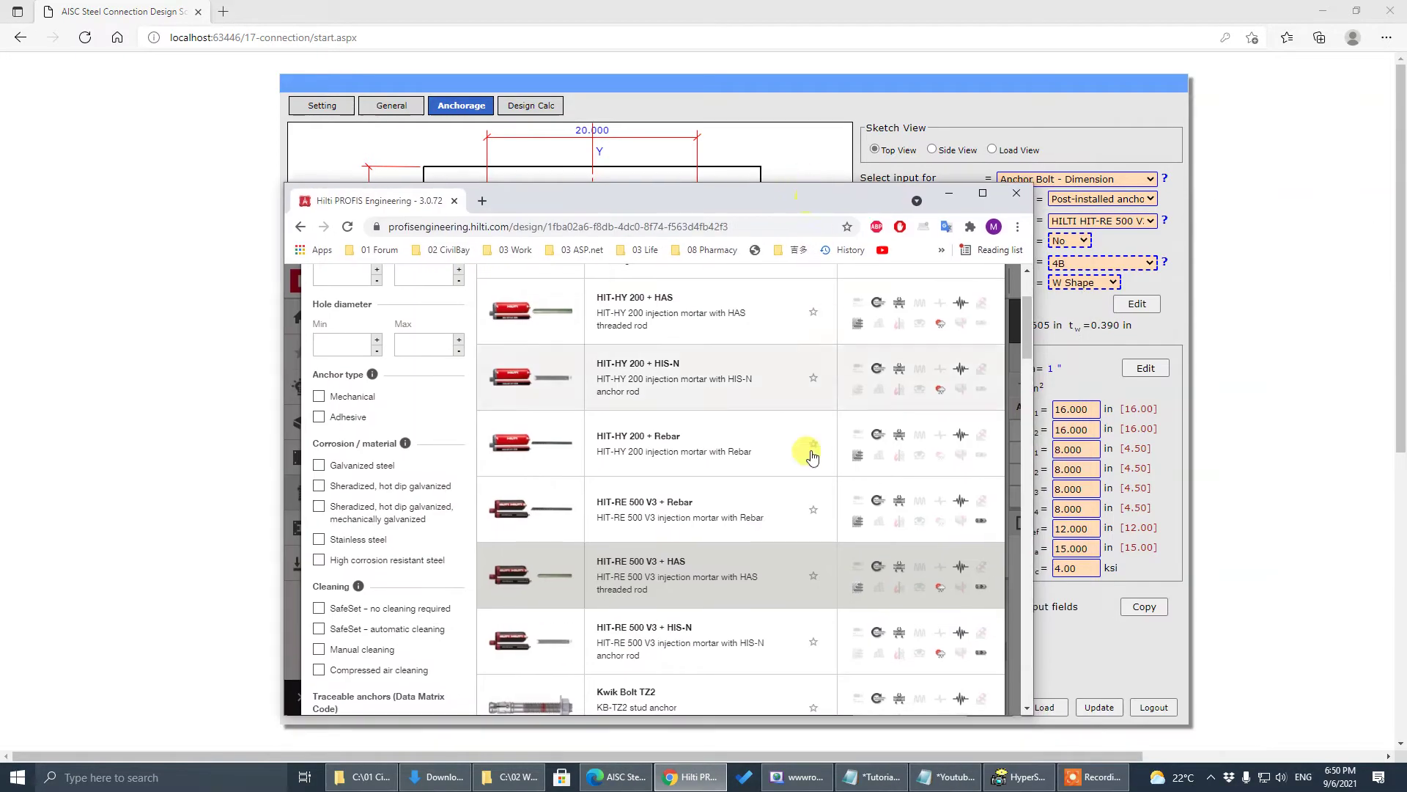
left_click(672, 583)
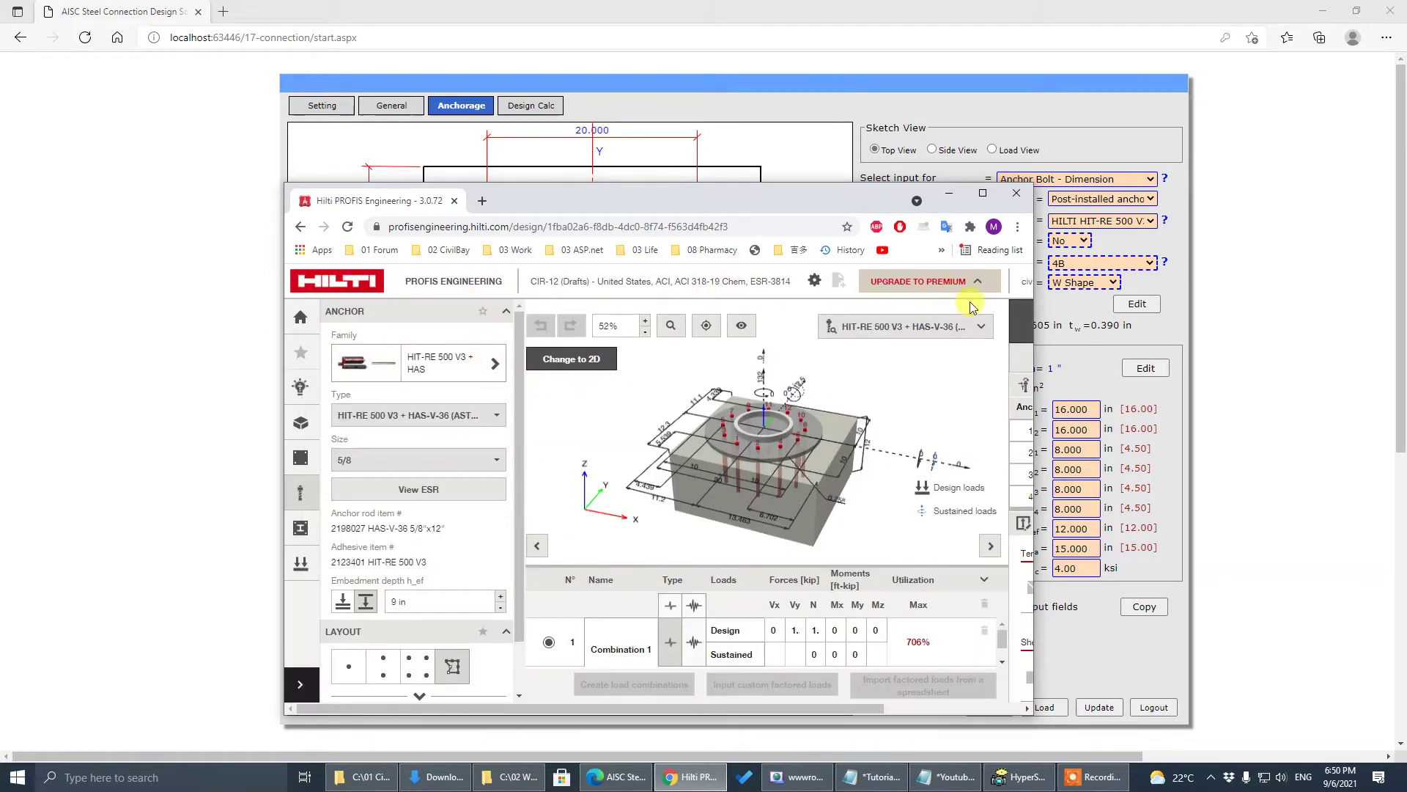
left_click(983, 193)
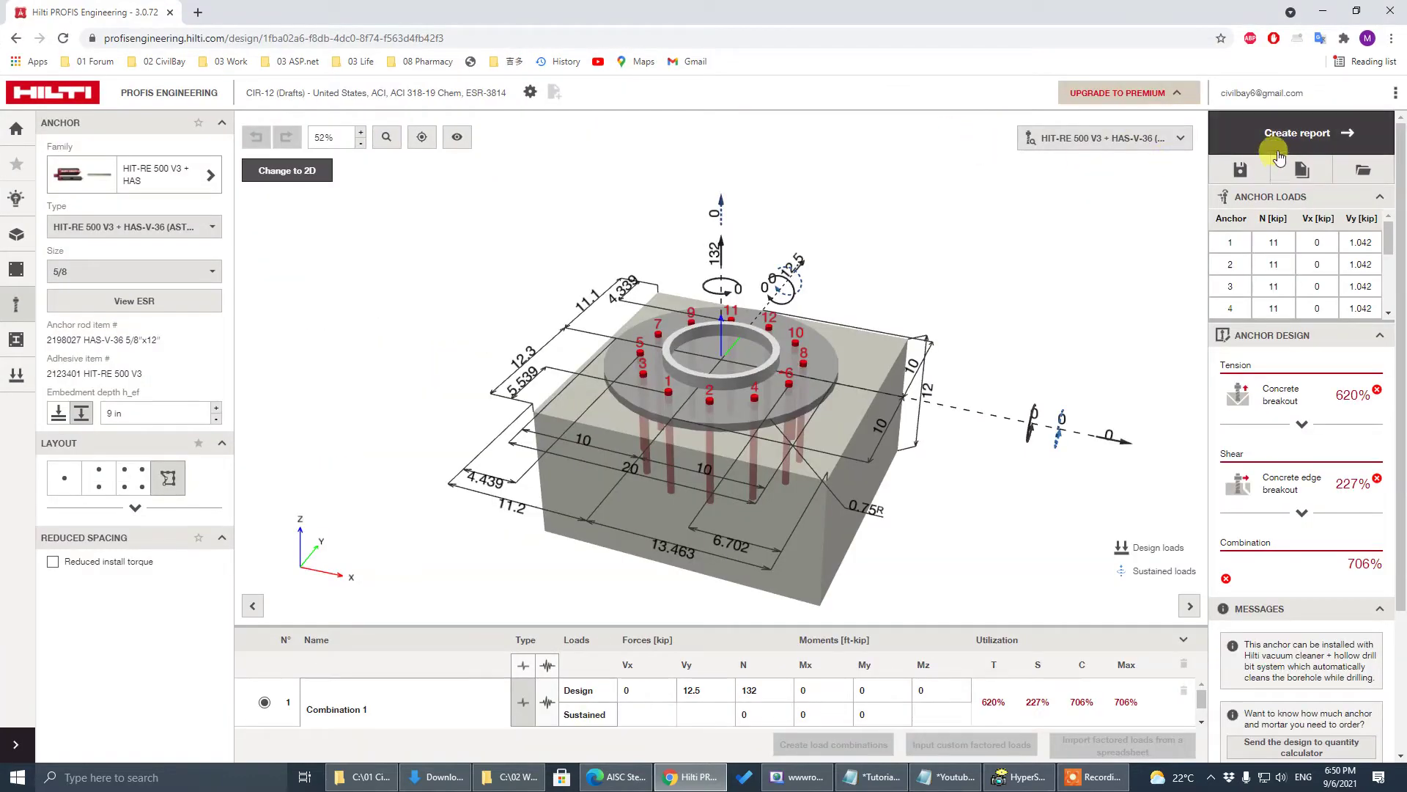
left_click(1280, 146)
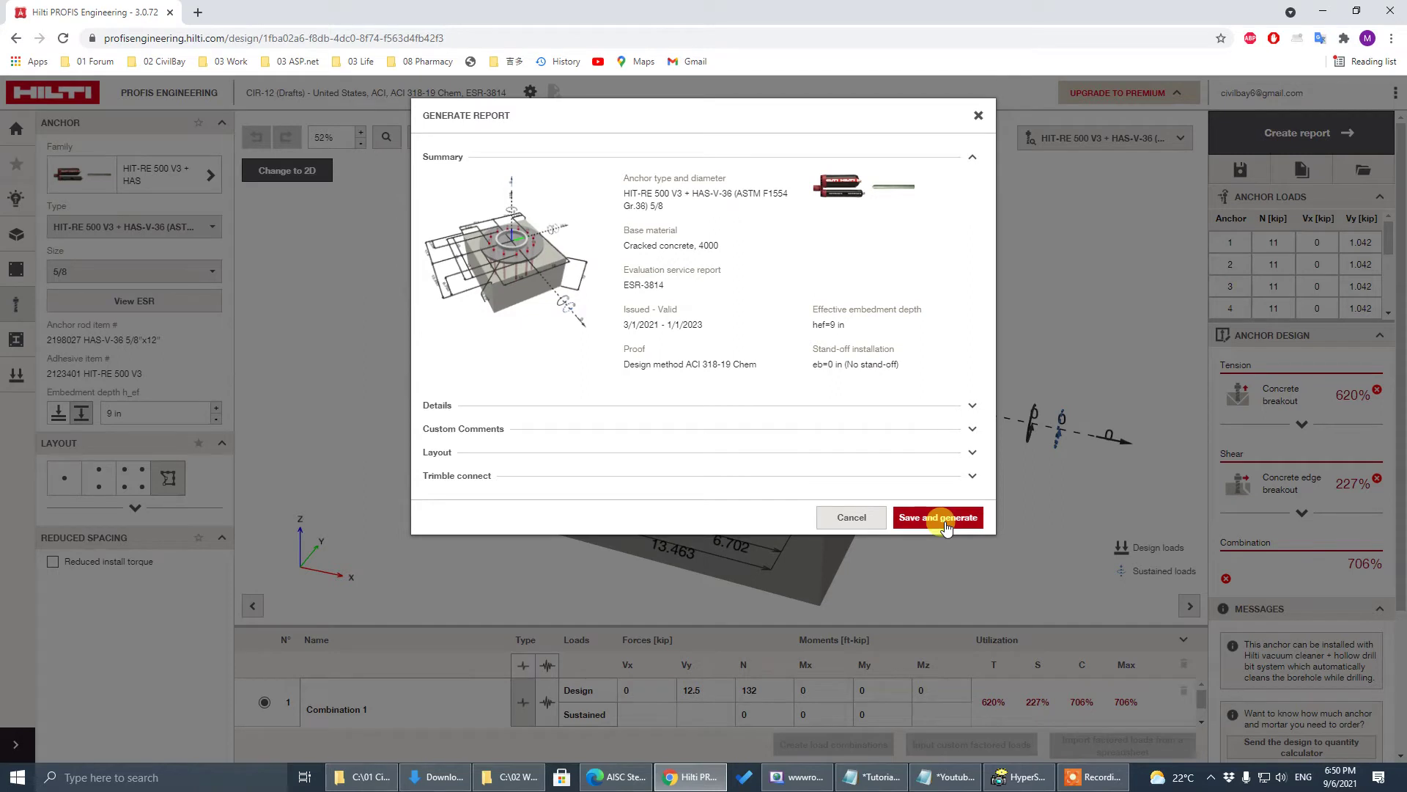
left_click(941, 518)
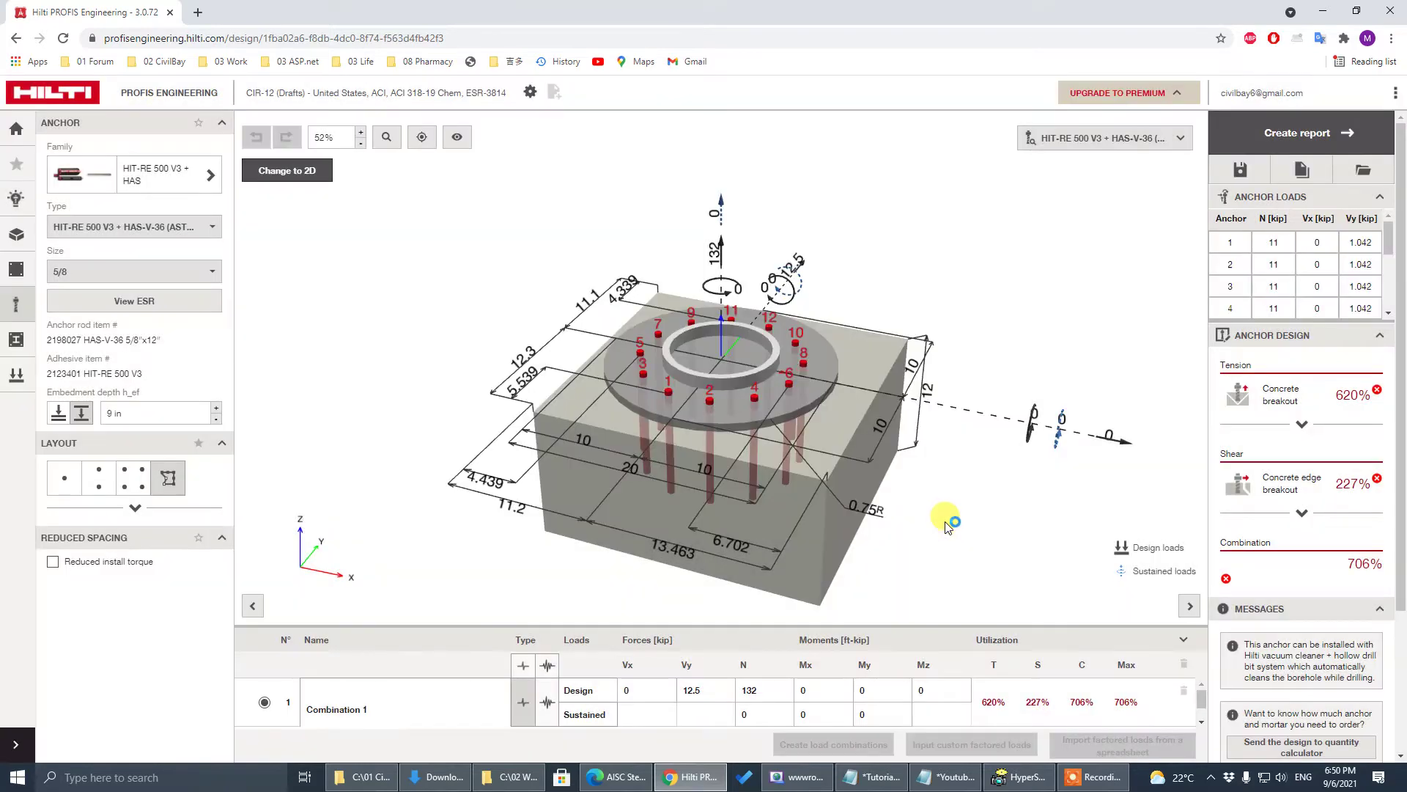
Read the anchor input data in the generated PDF report at 150% zoom.
scroll(886, 491, "down", 1)
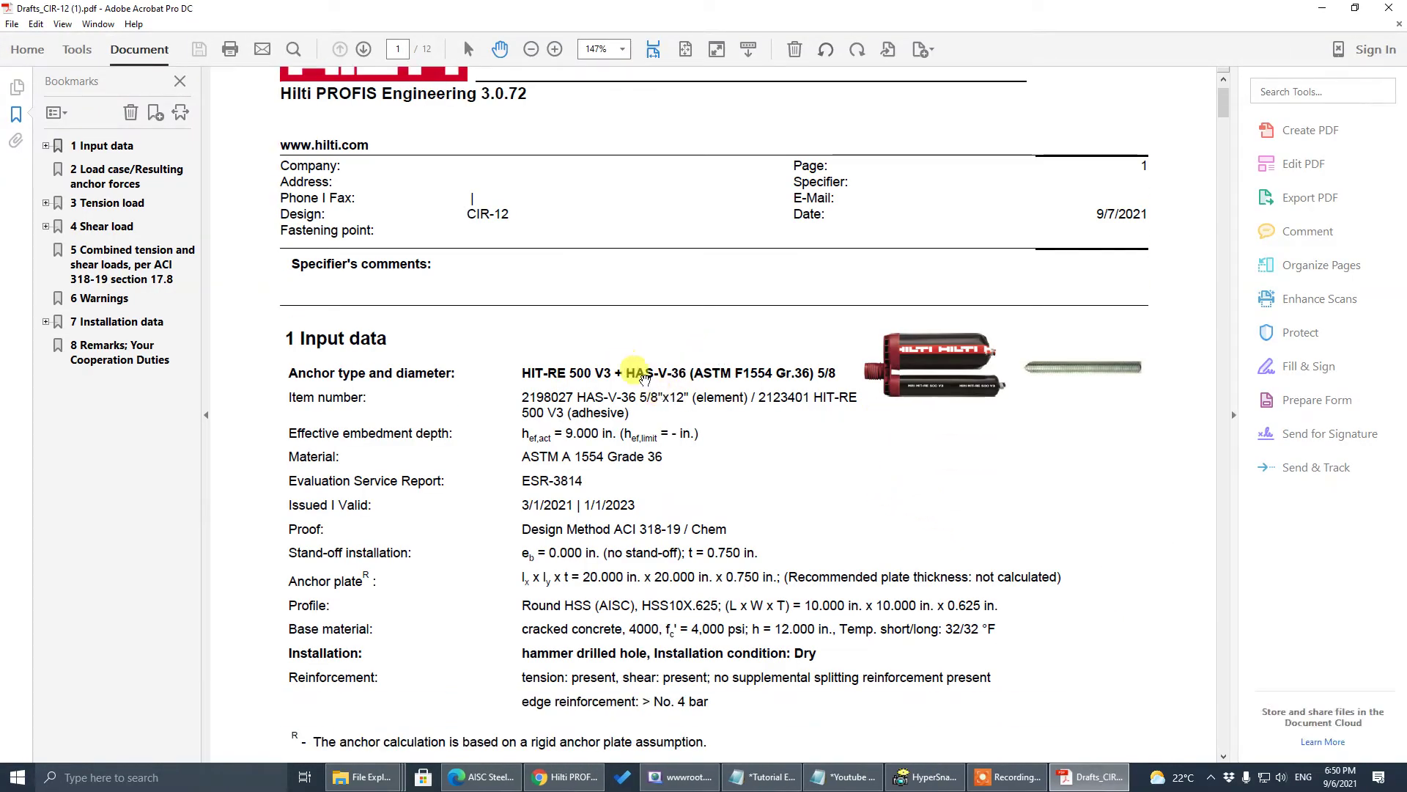
left_click(623, 50)
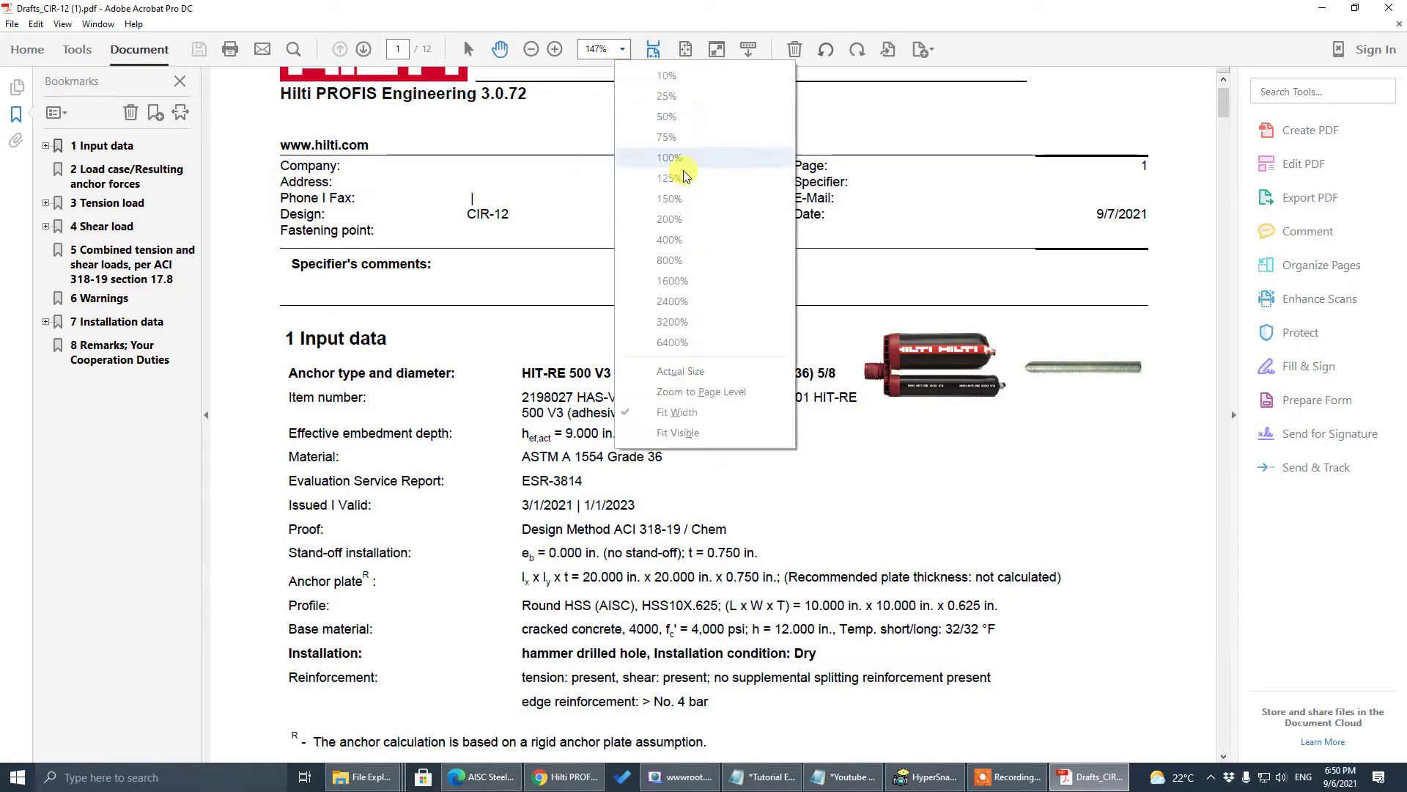
left_click(669, 219)
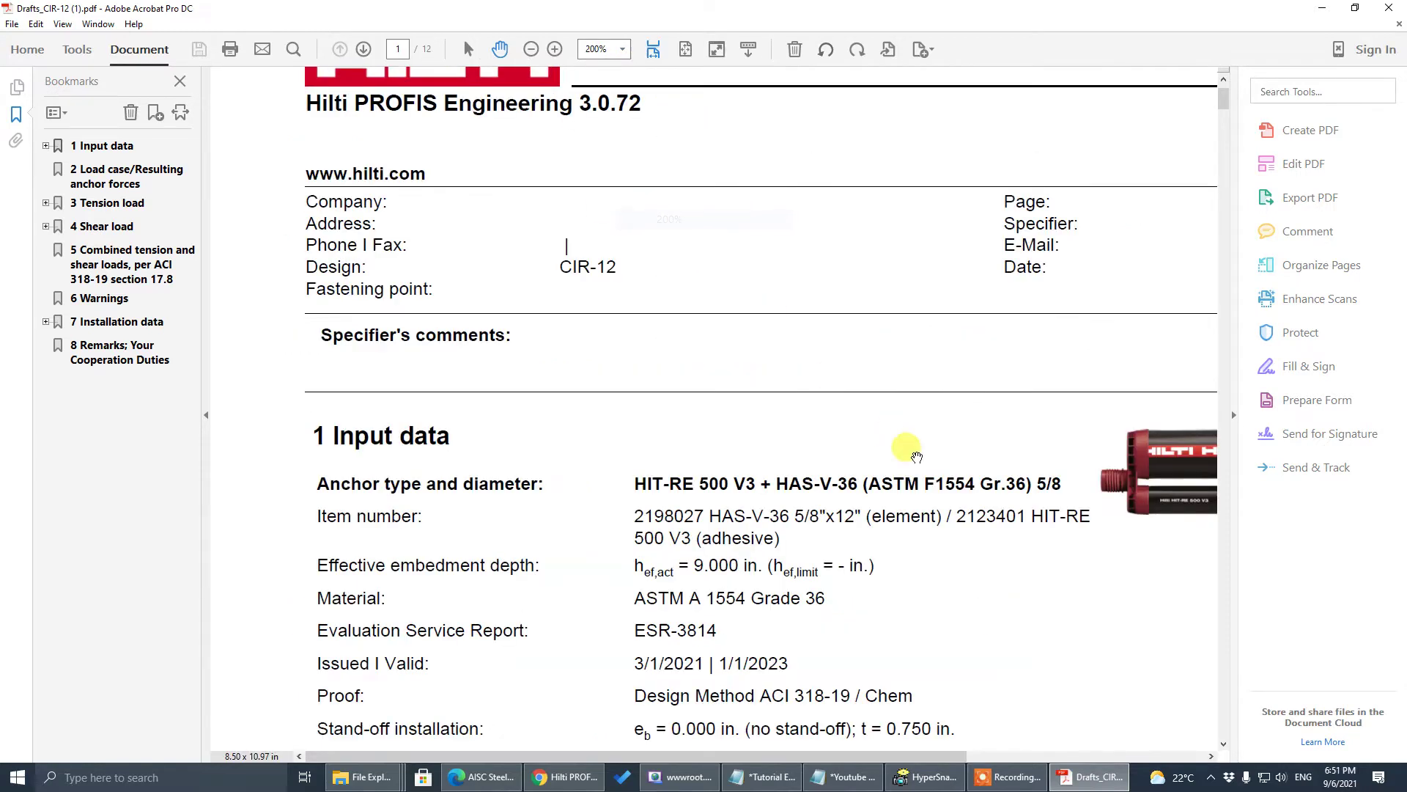
left_click(623, 49)
left_click(669, 199)
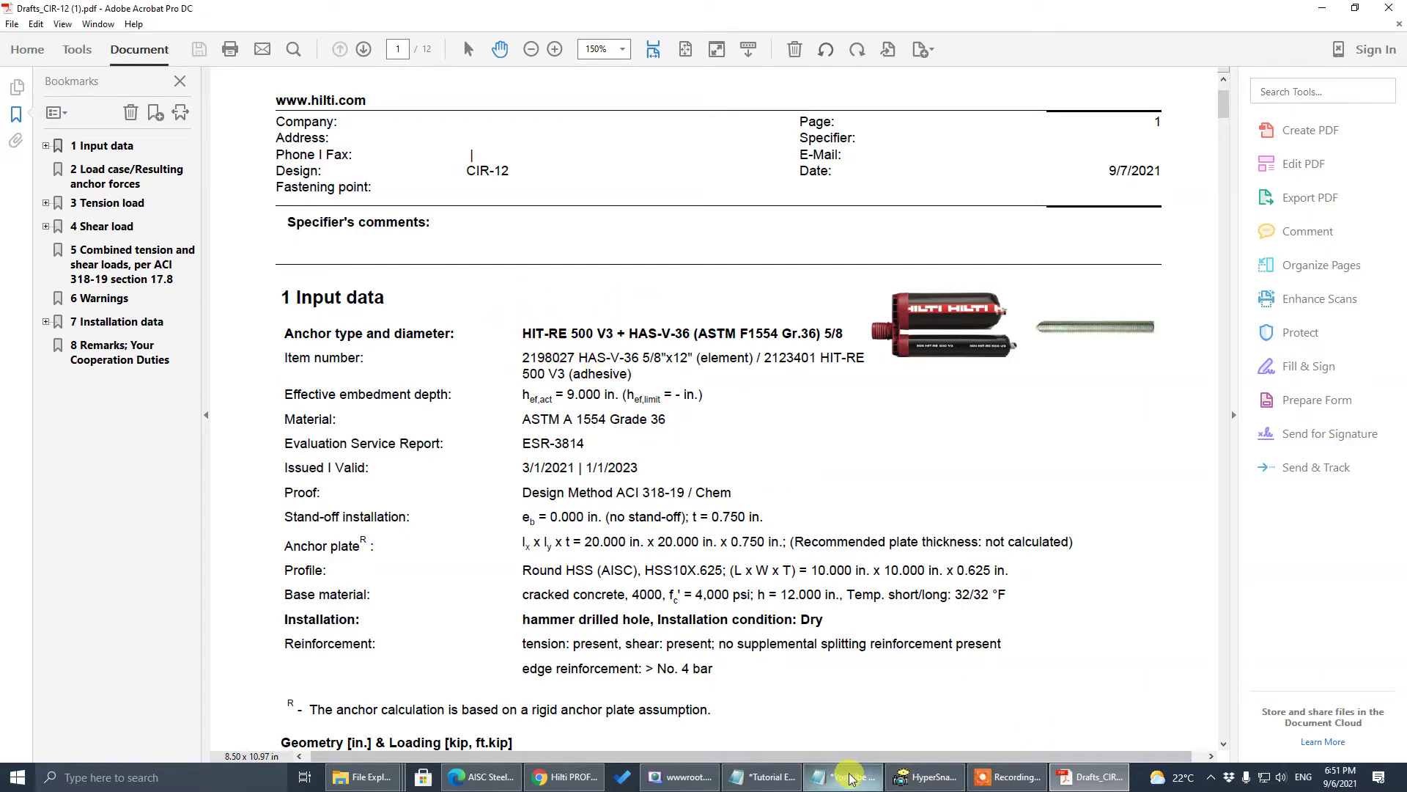
Switch back to the AISC connection design page and select HILTI HIT-RE 500 V3 for the post-installed anchor.
left_click(482, 777)
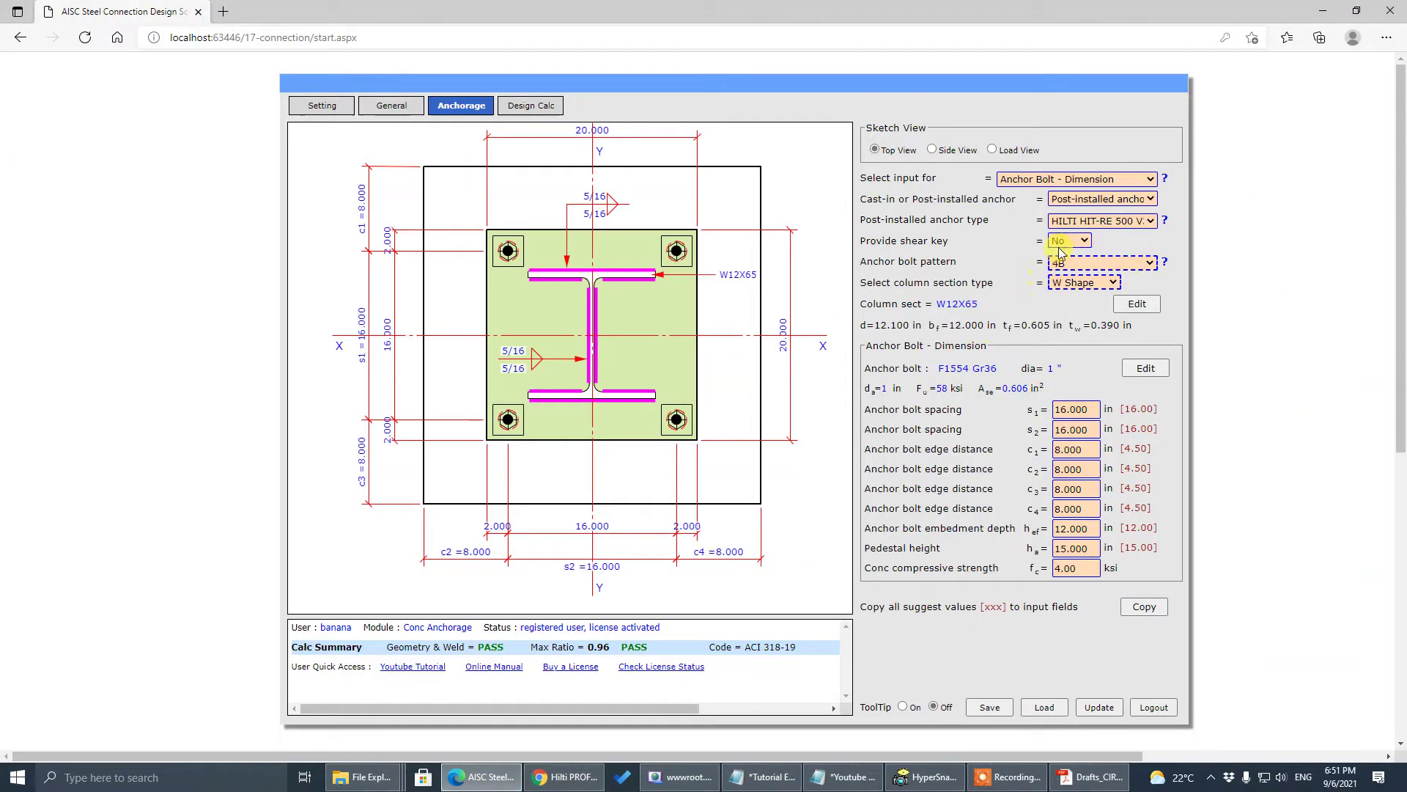
left_click(1115, 221)
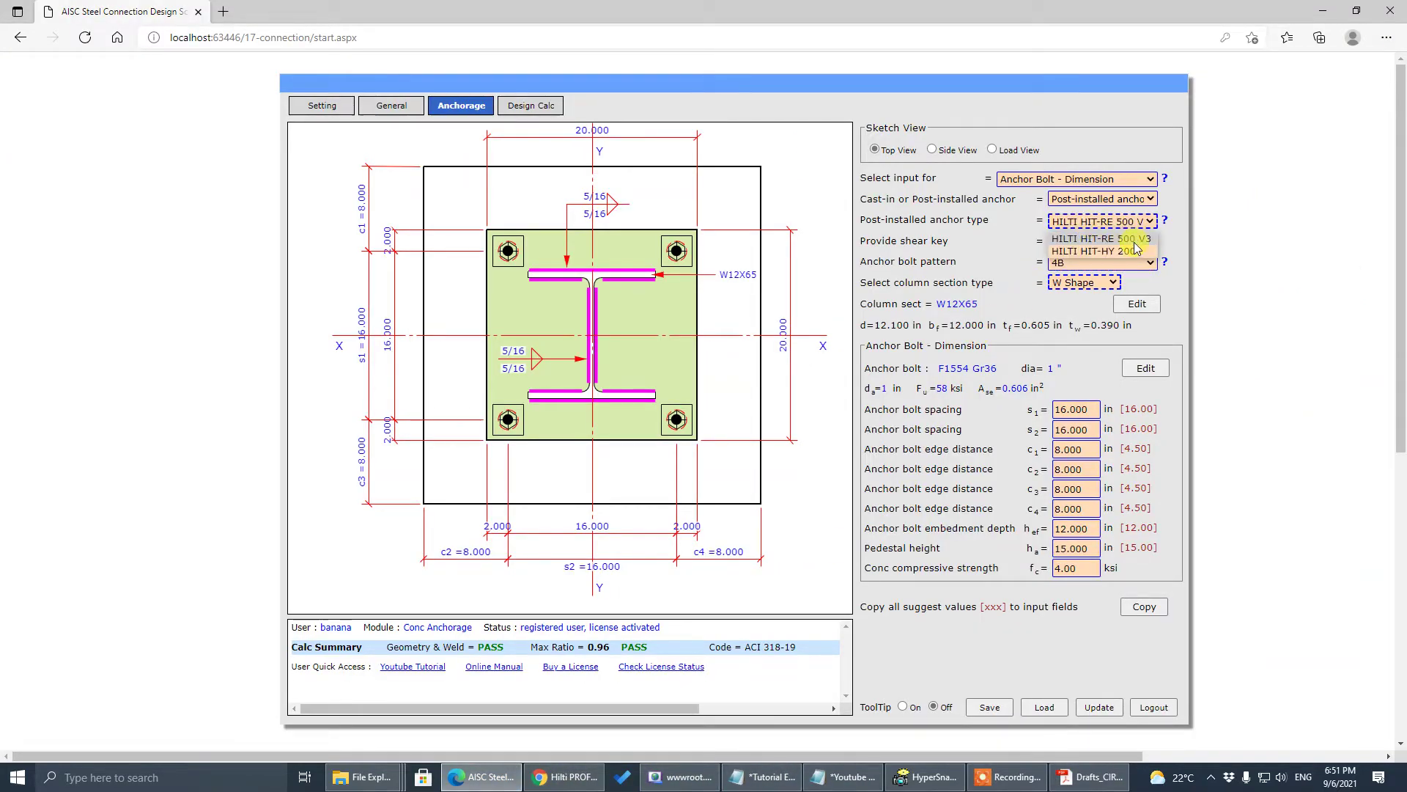
left_click(1137, 240)
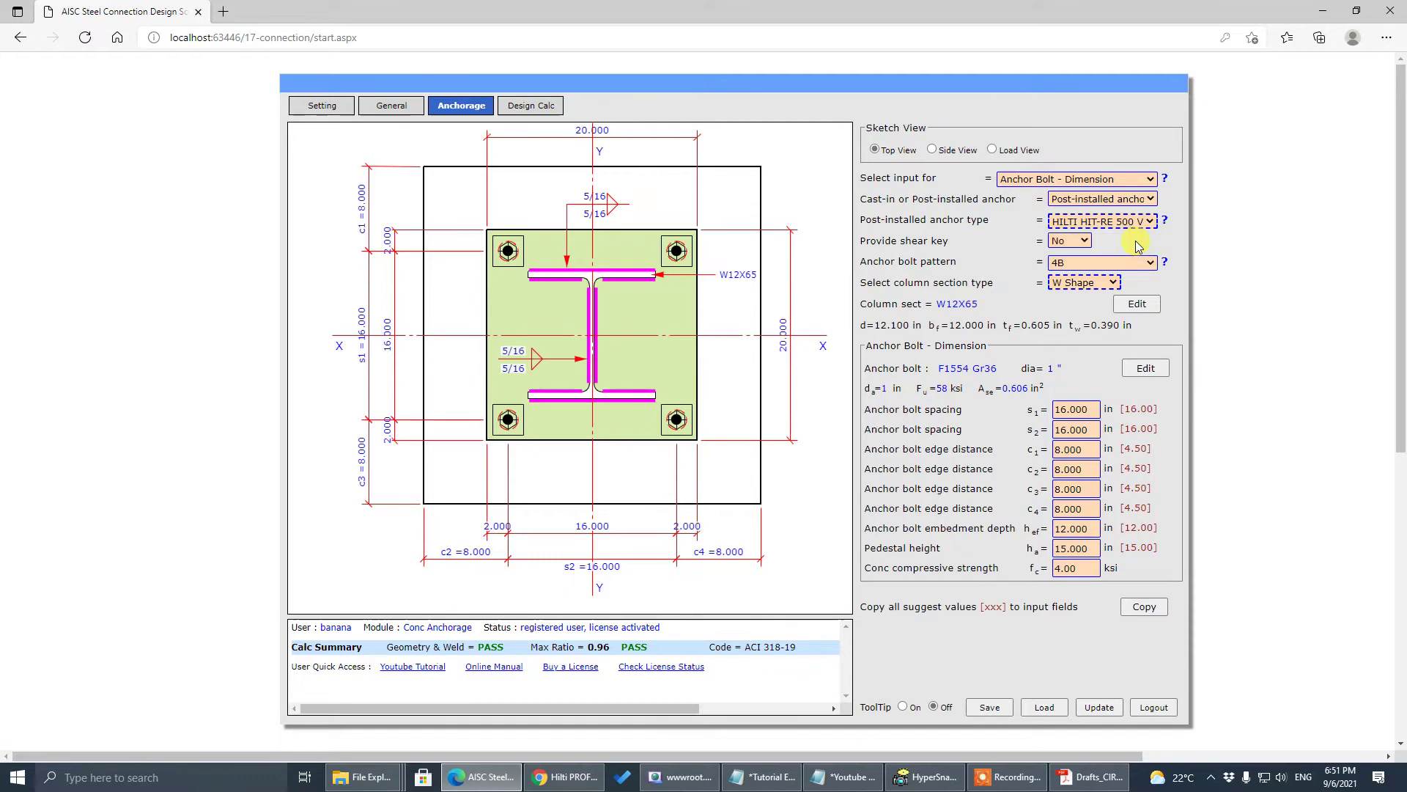
Check the anchor type and diameter in the PDF report and view the anchor bolt pattern options on the connection design page.
left_click(1089, 777)
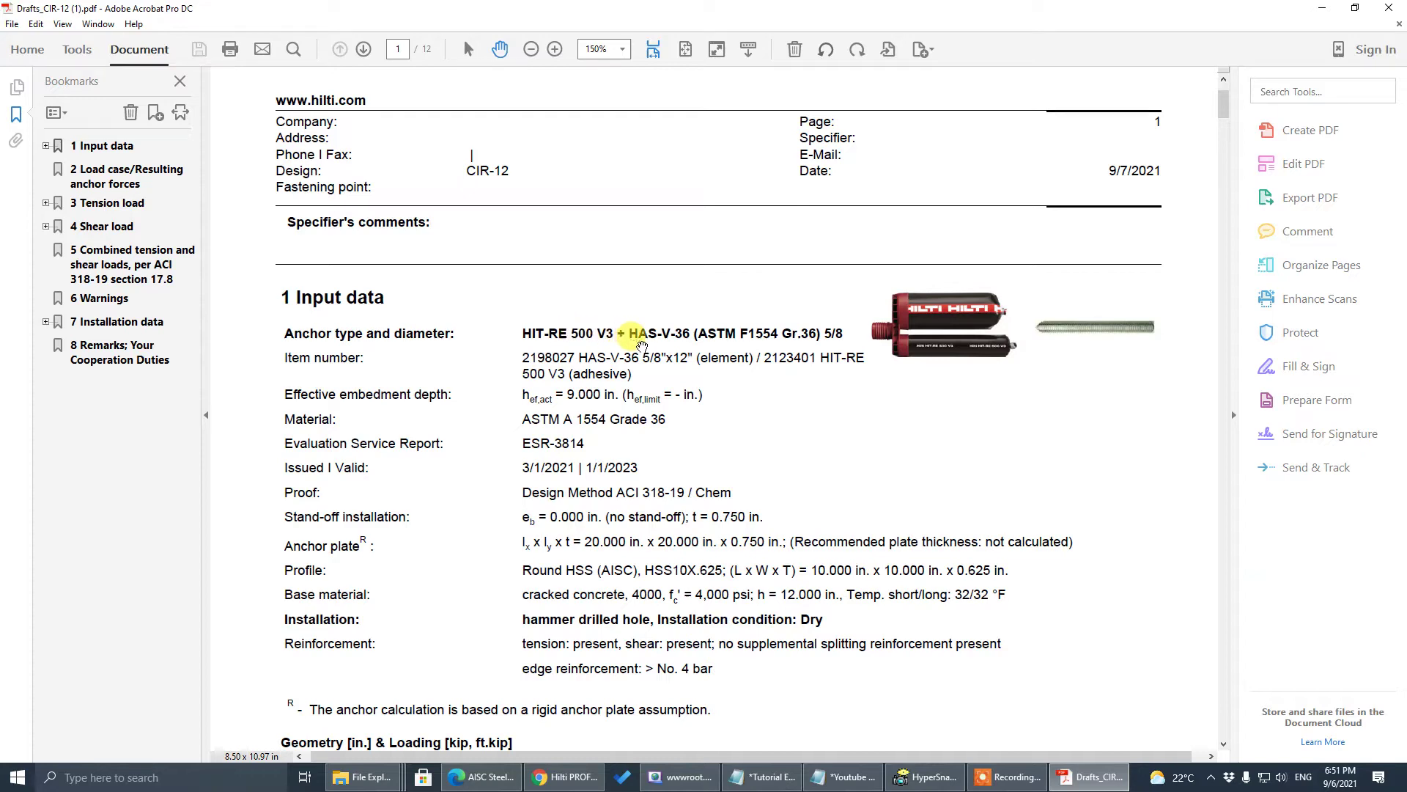
left_click(1321, 8)
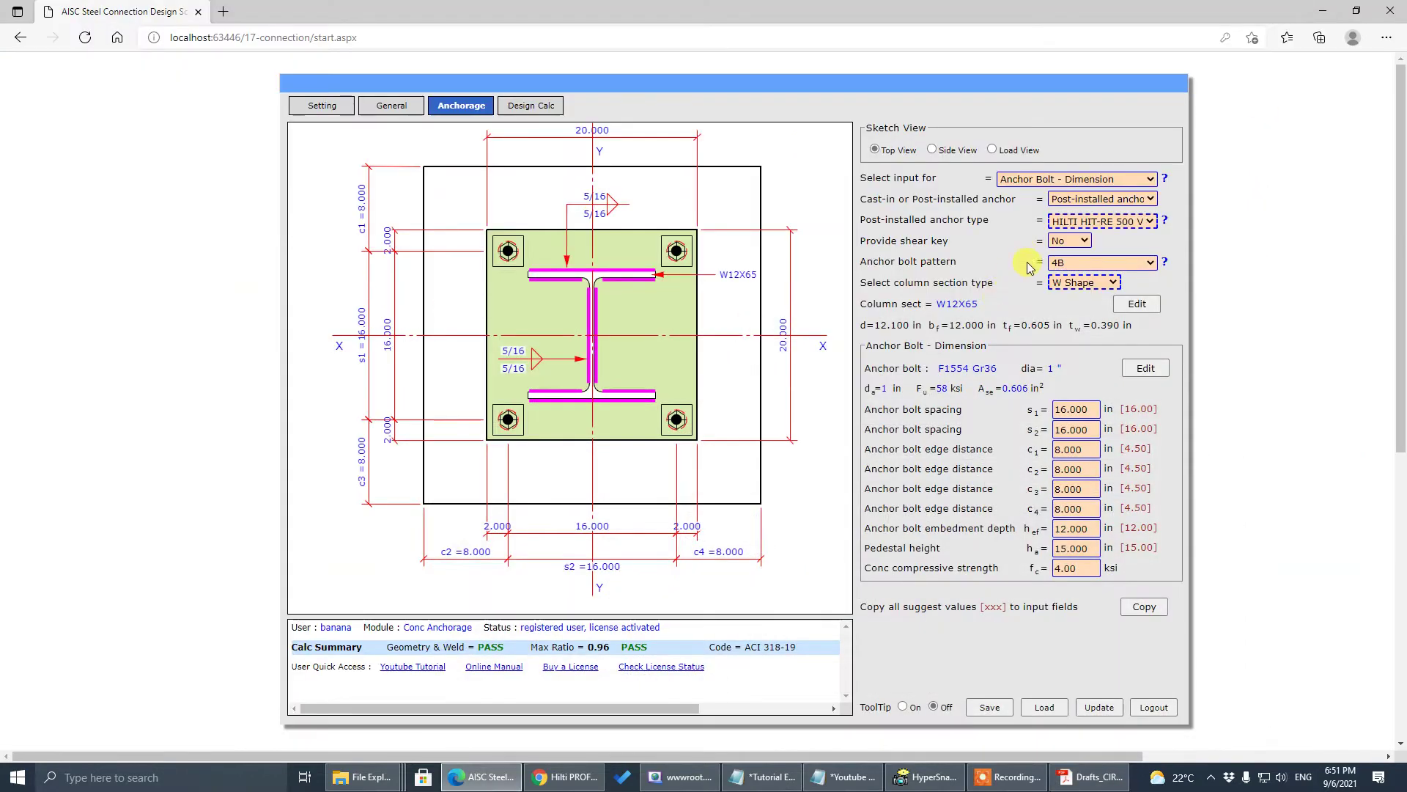
left_click(1099, 263)
left_click(922, 336)
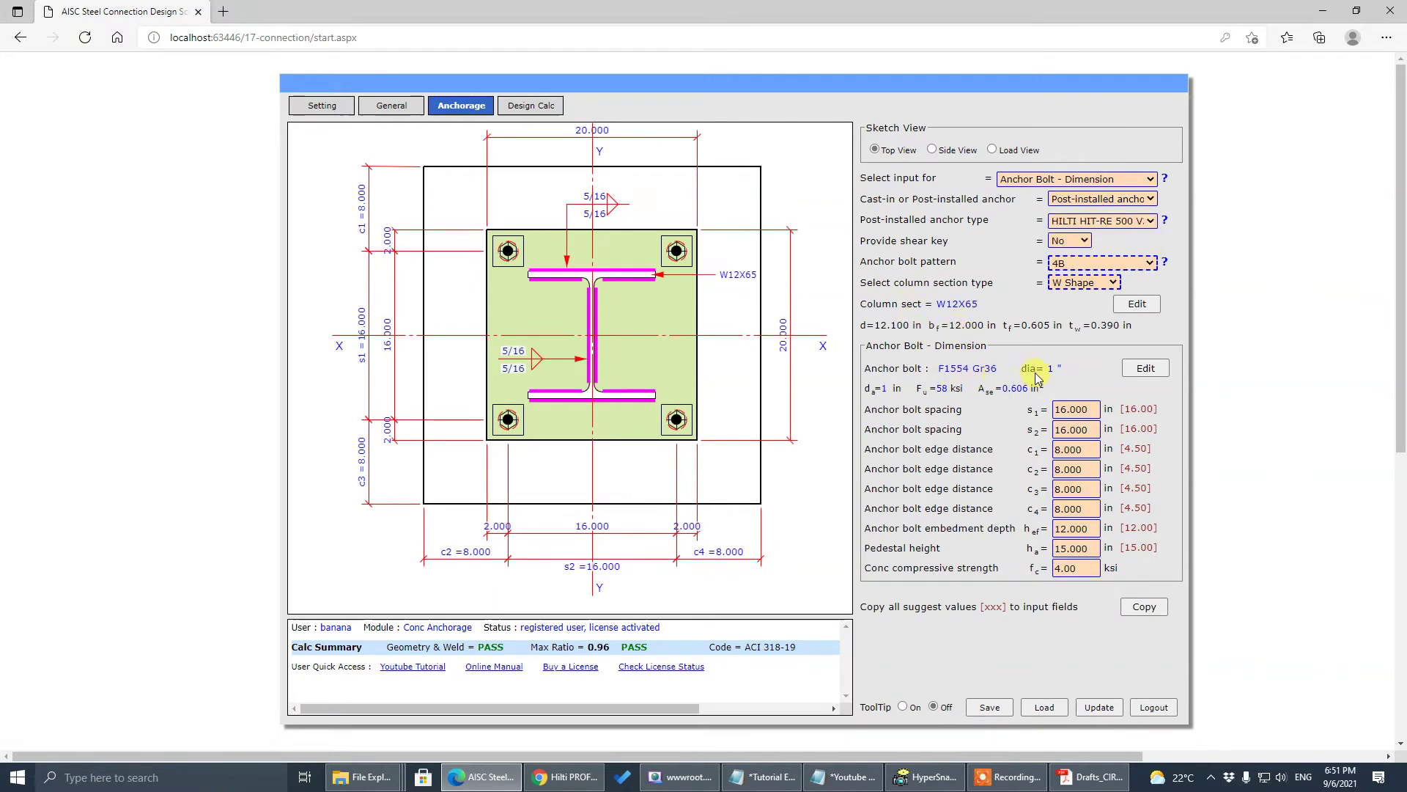
Review the ASTM bolt grades and diameters for the anchor bolt, and confirm F1554 Gr36 with a diameter of 1.
left_click(1146, 368)
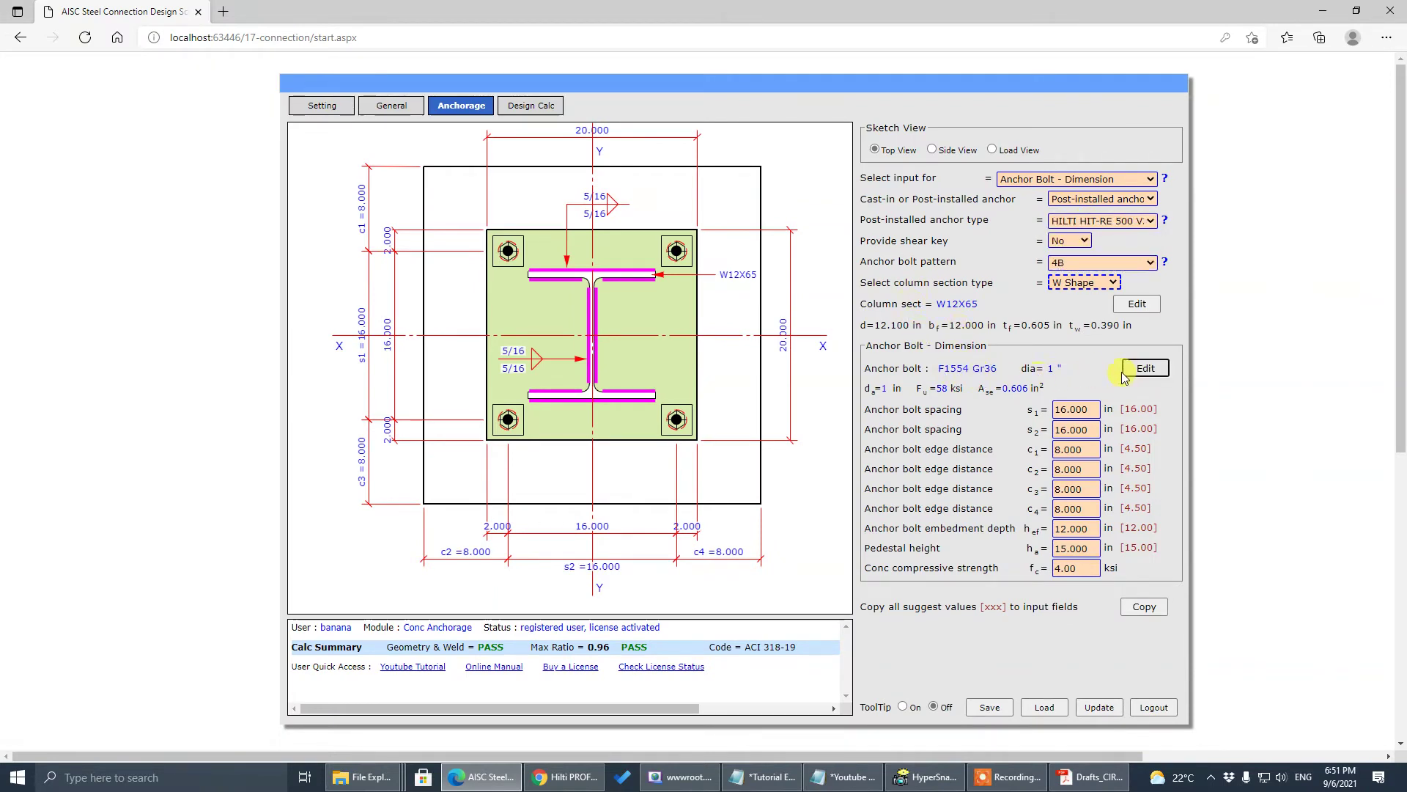
left_click(1146, 368)
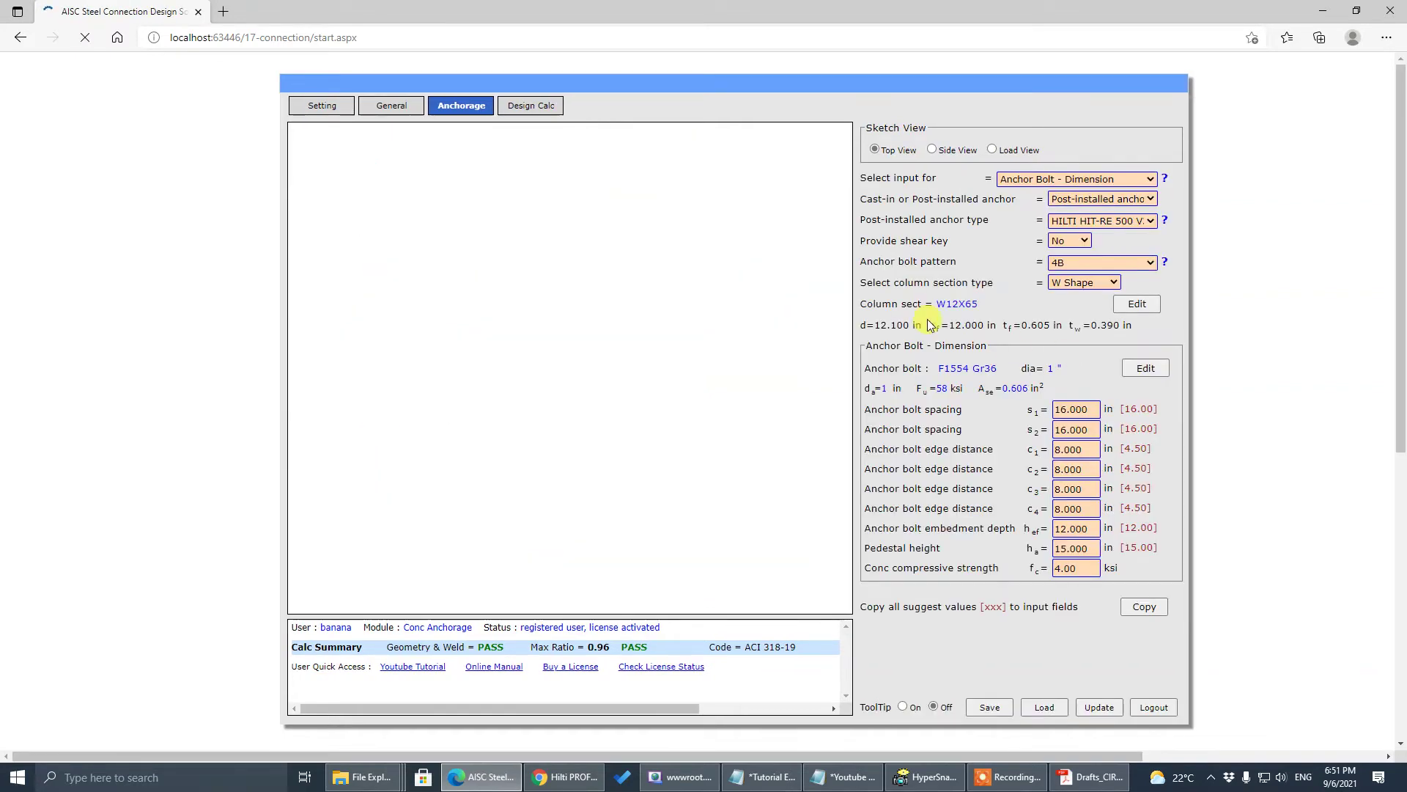
left_click(873, 281)
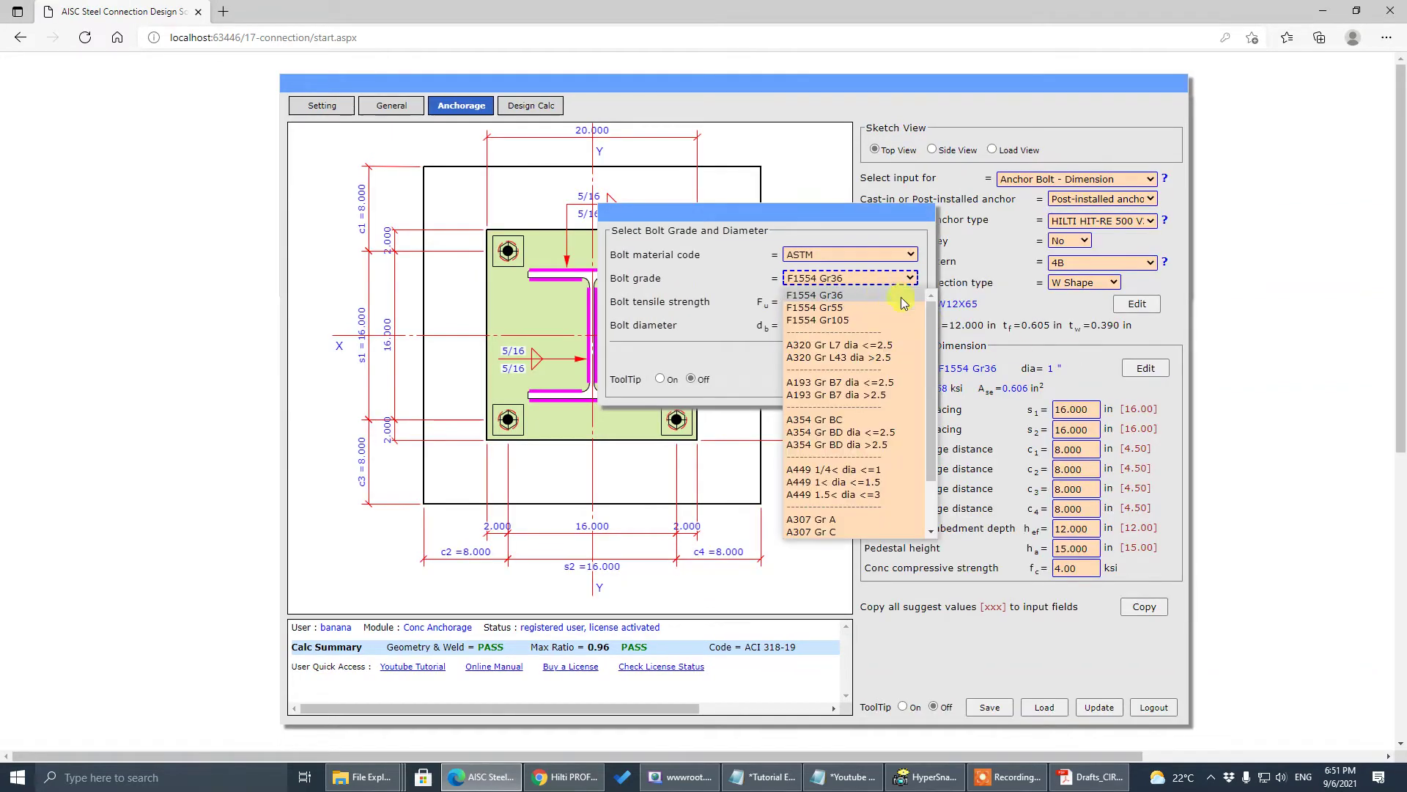
scroll(854, 323, "down", 2)
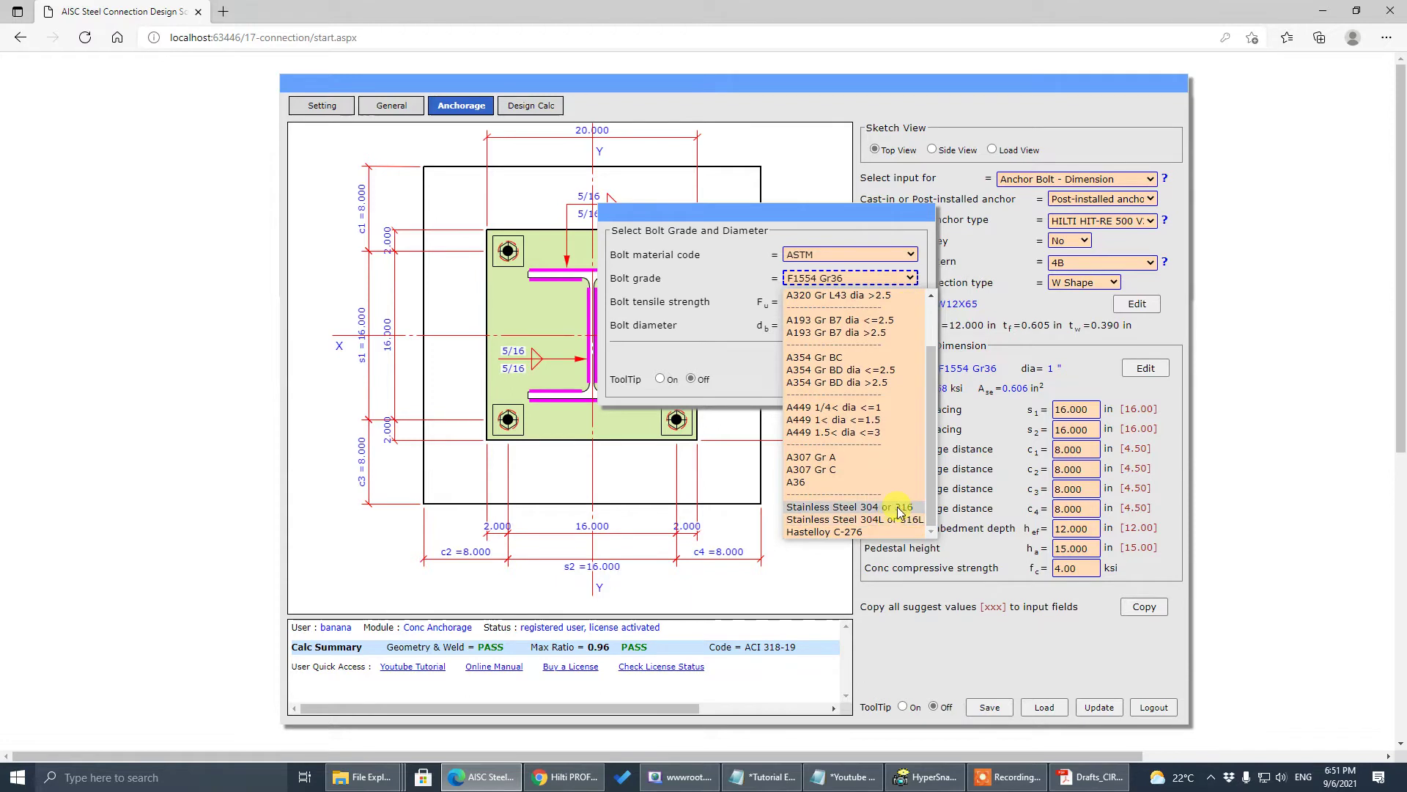
scroll(887, 498, "up", 2)
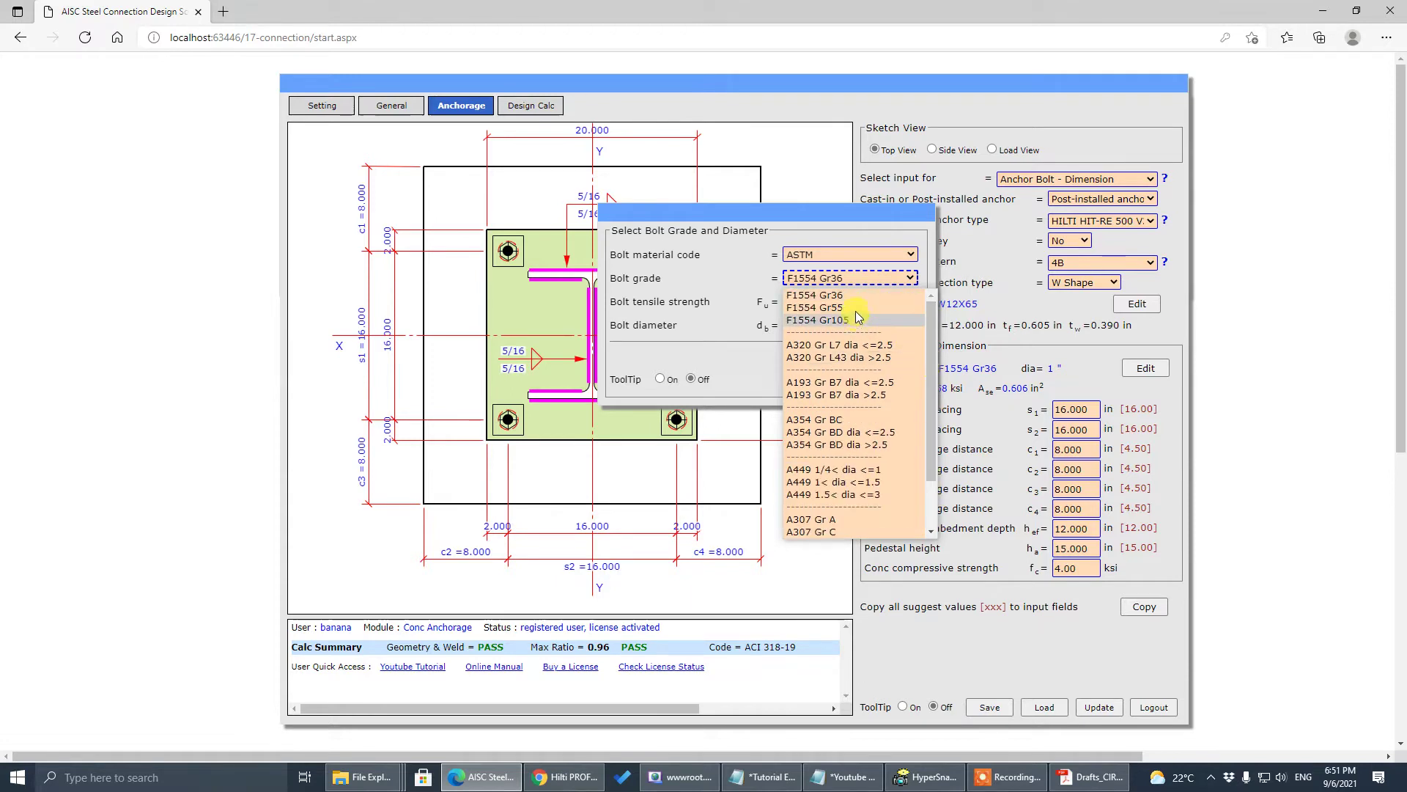
left_click(842, 296)
left_click(813, 326)
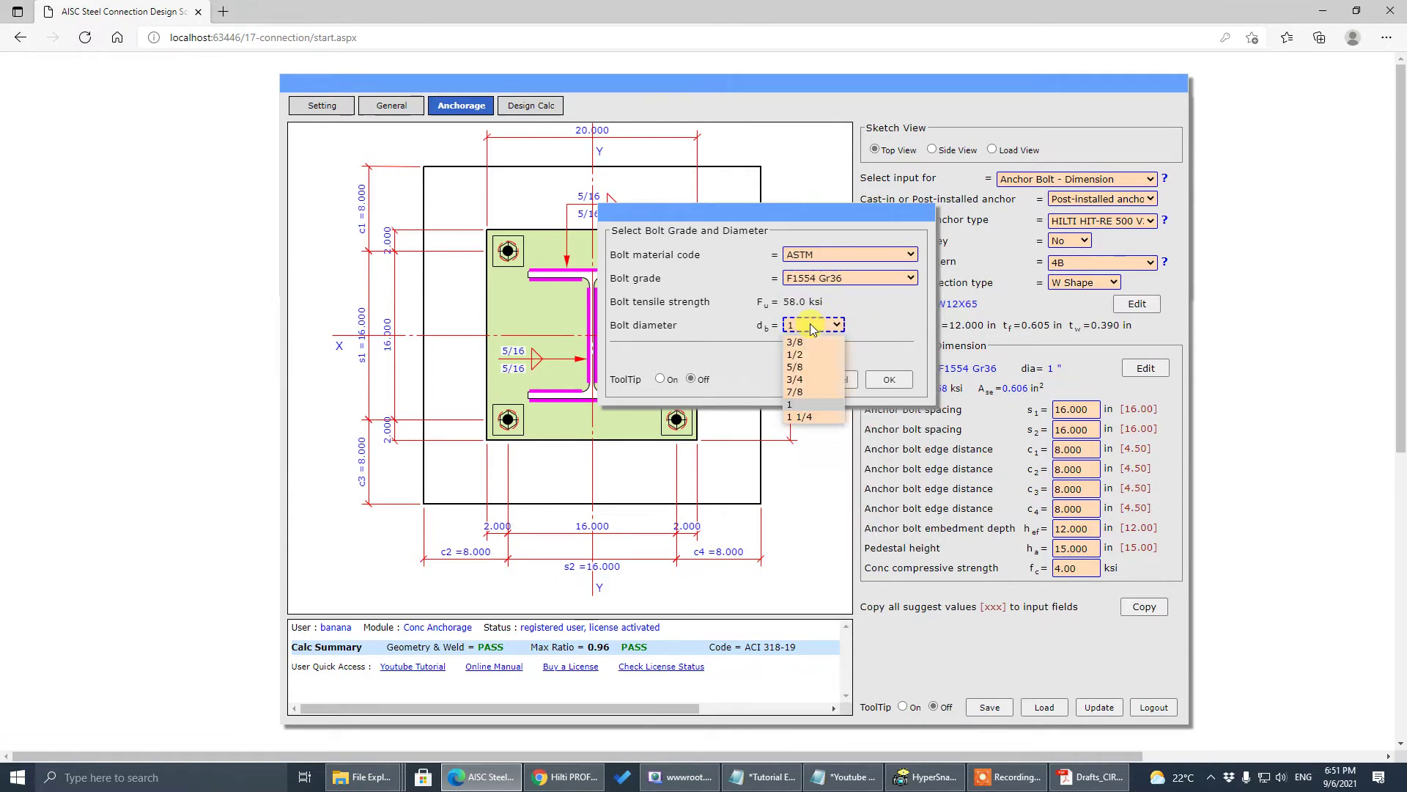
left_click(881, 319)
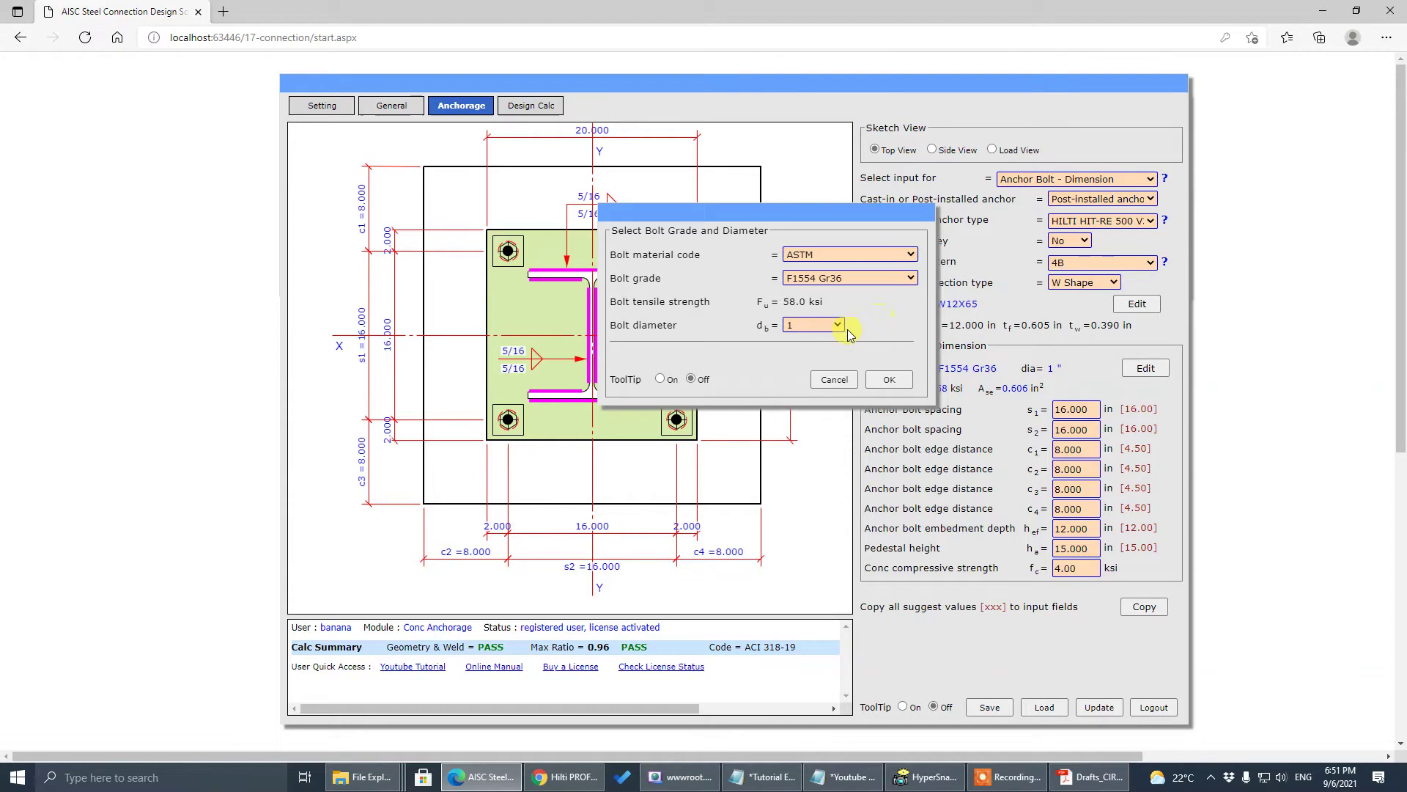
left_click(889, 379)
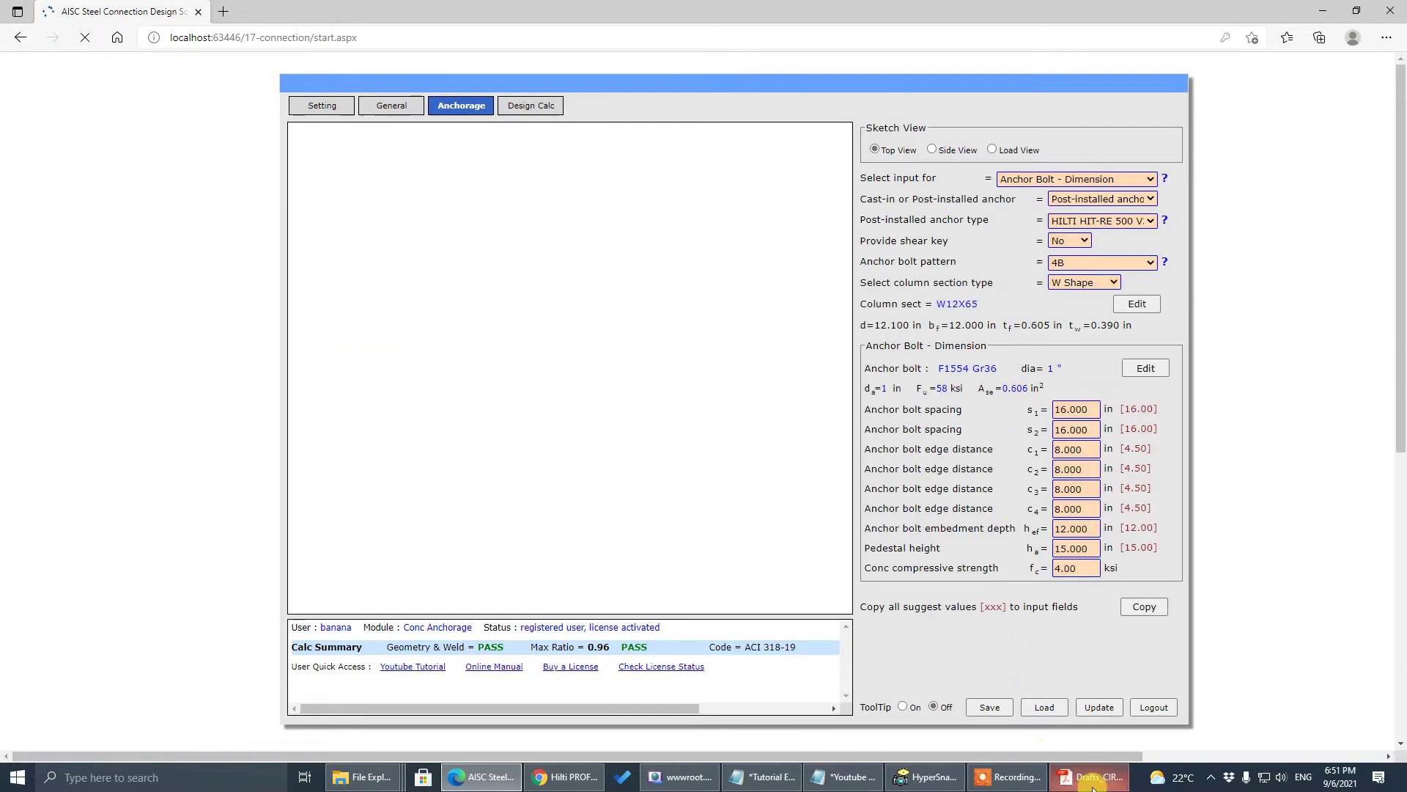
Close the PDF report and, in Hilti PROFIS Engineering, change the CIR-12 anchor family to HIT-RE 500 V3 + HIS-N.
left_click(1090, 776)
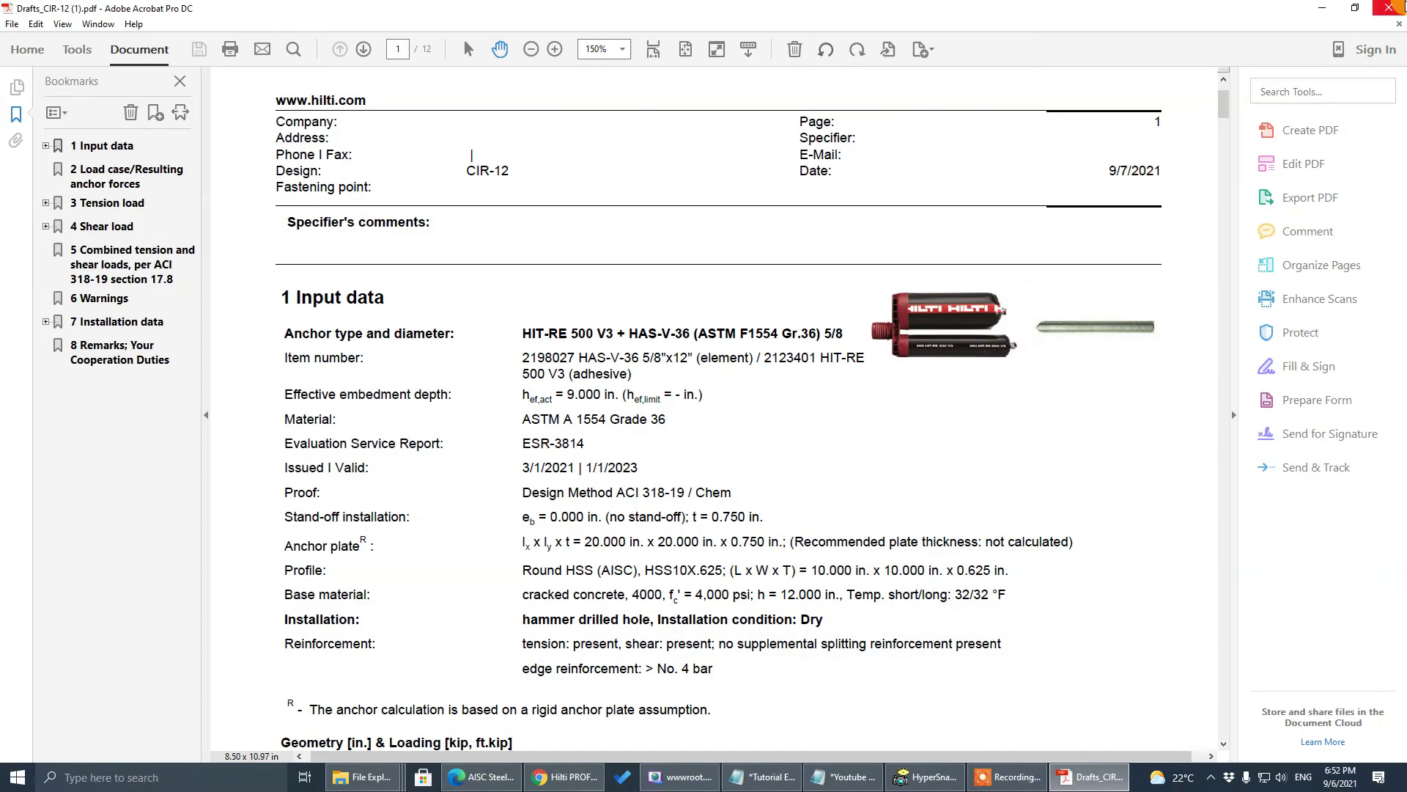
left_click(1398, 7)
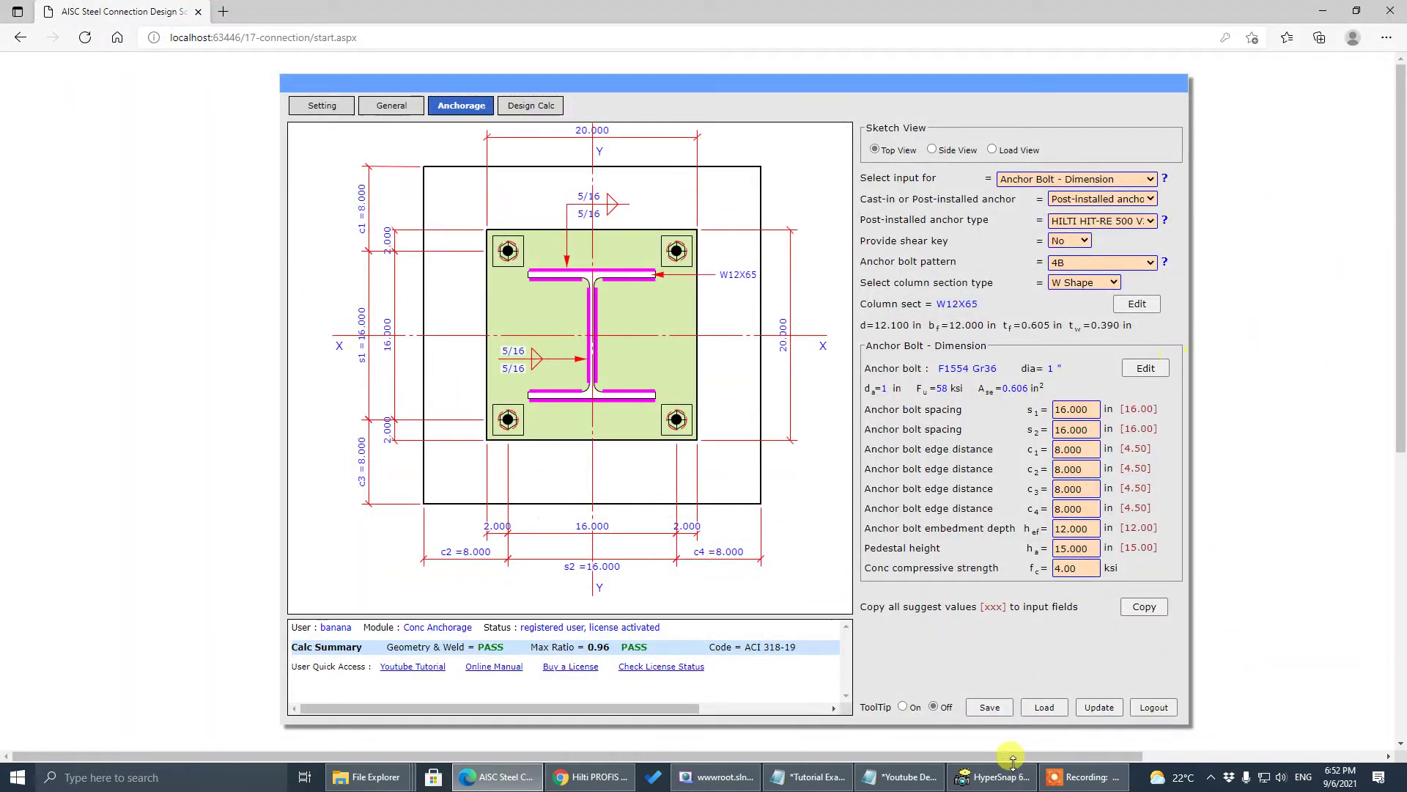
left_click(586, 777)
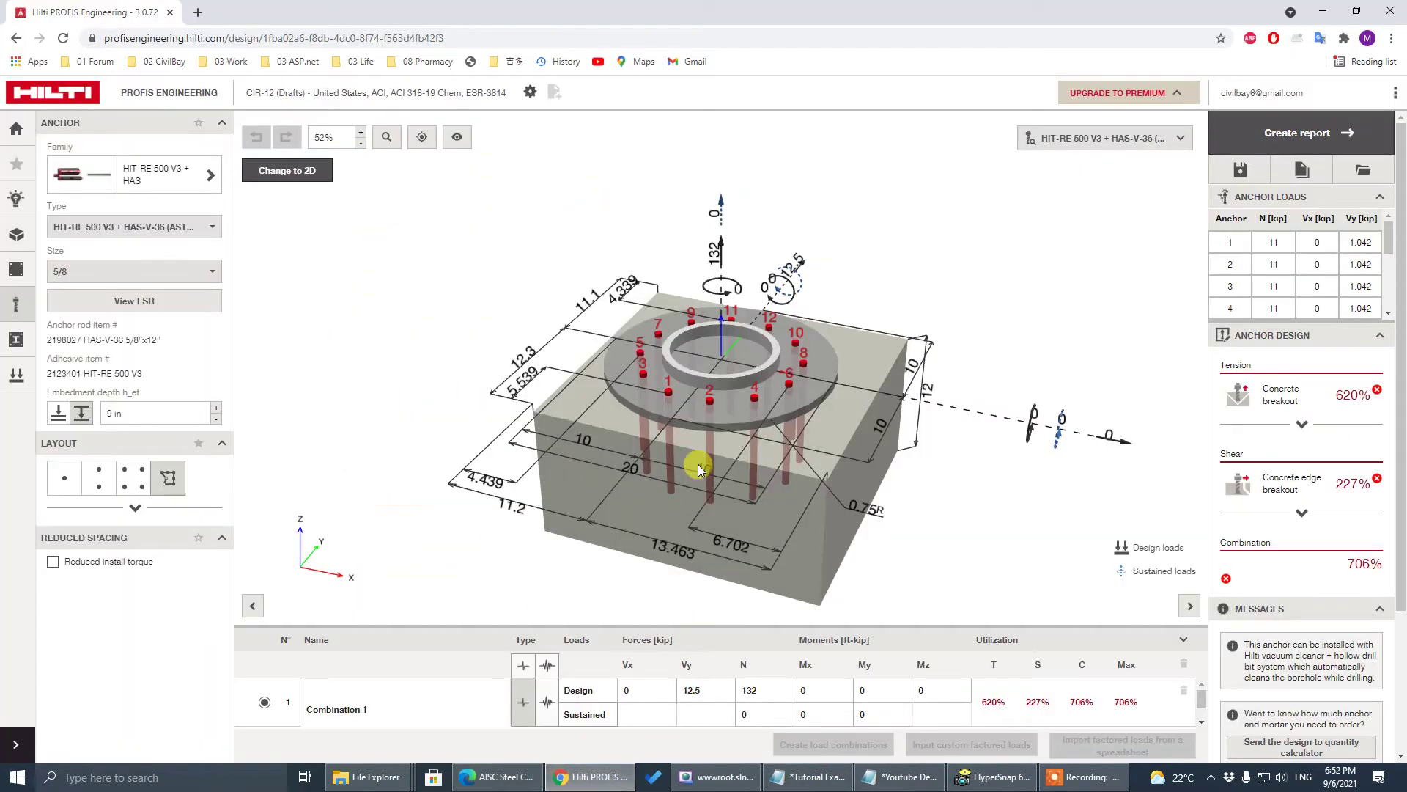
left_click(173, 229)
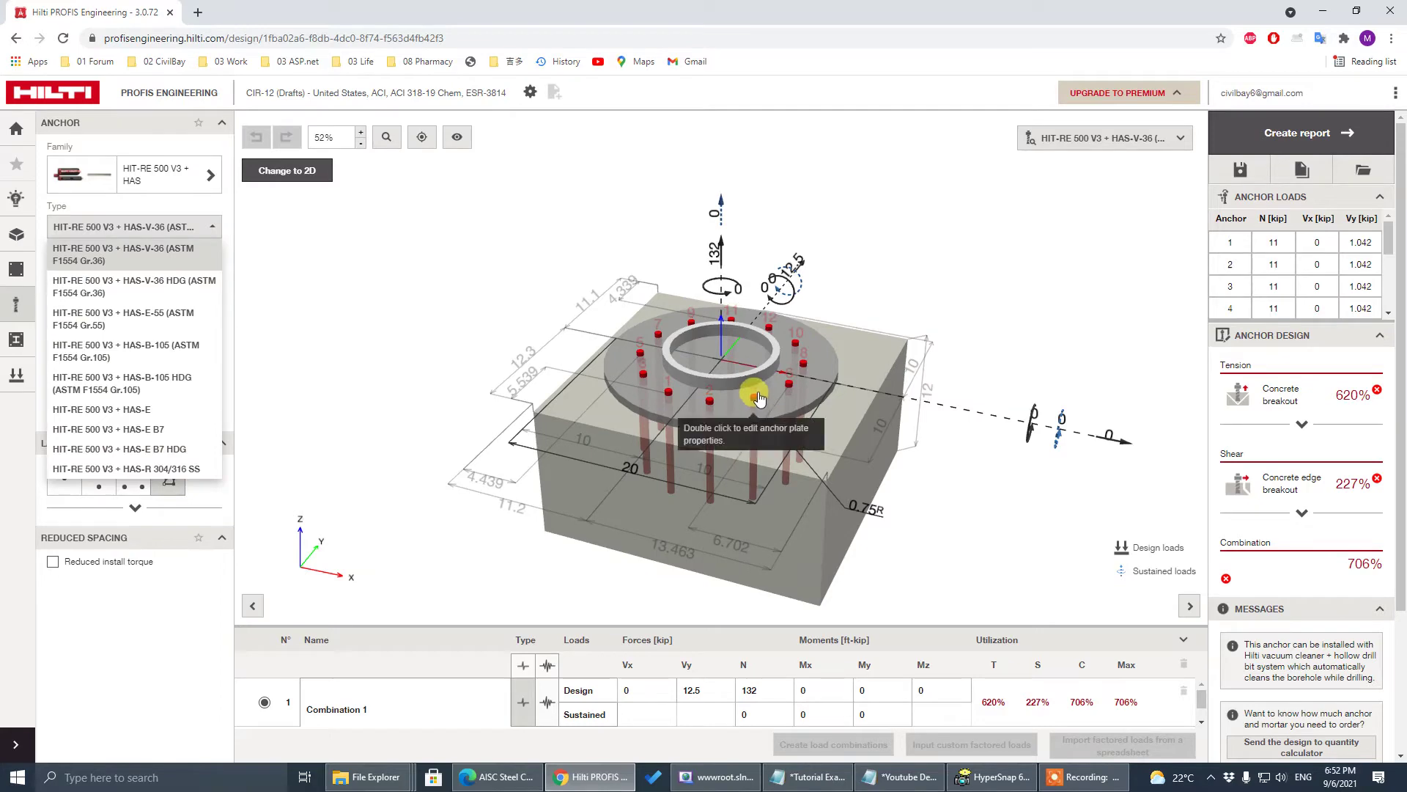
left_click(173, 180)
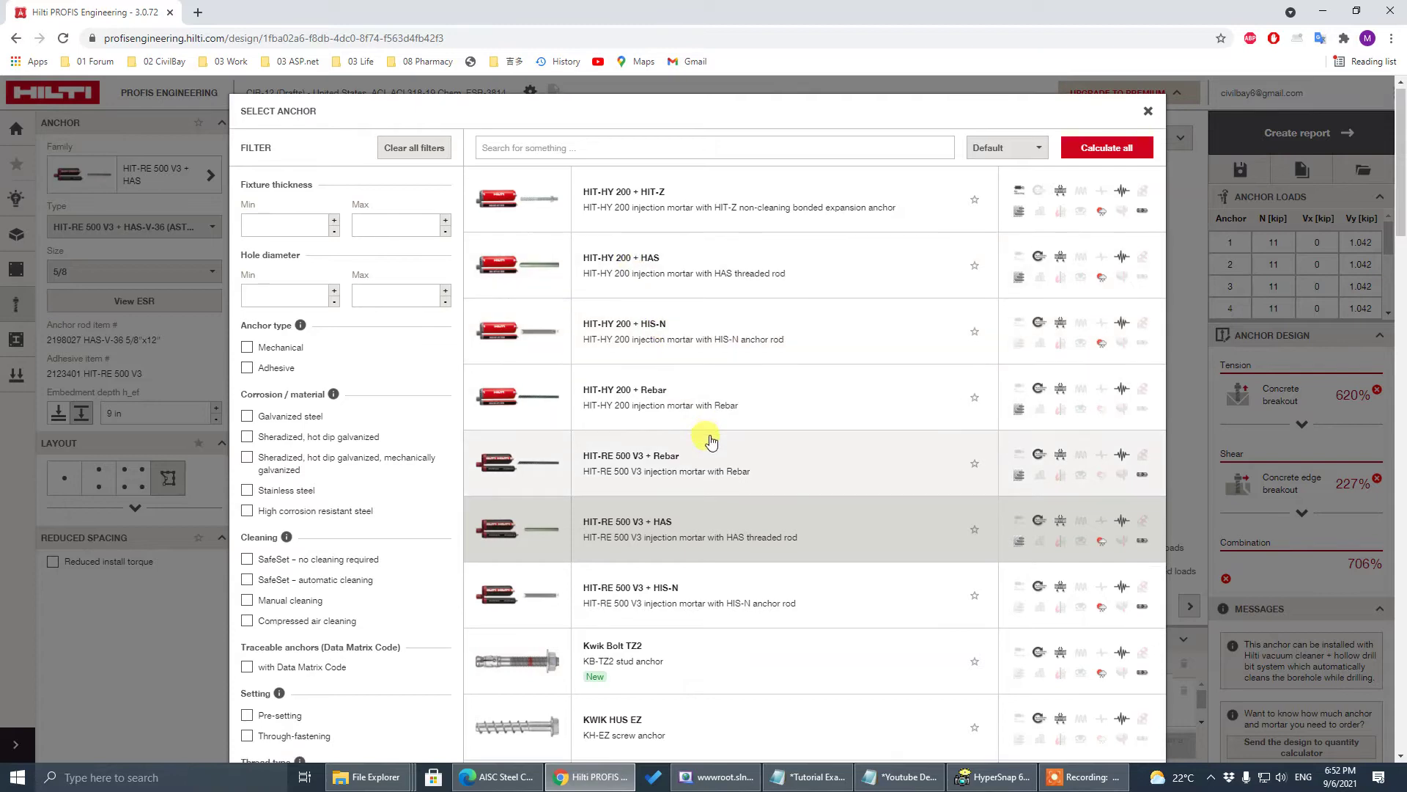
scroll(634, 458, "down", 2)
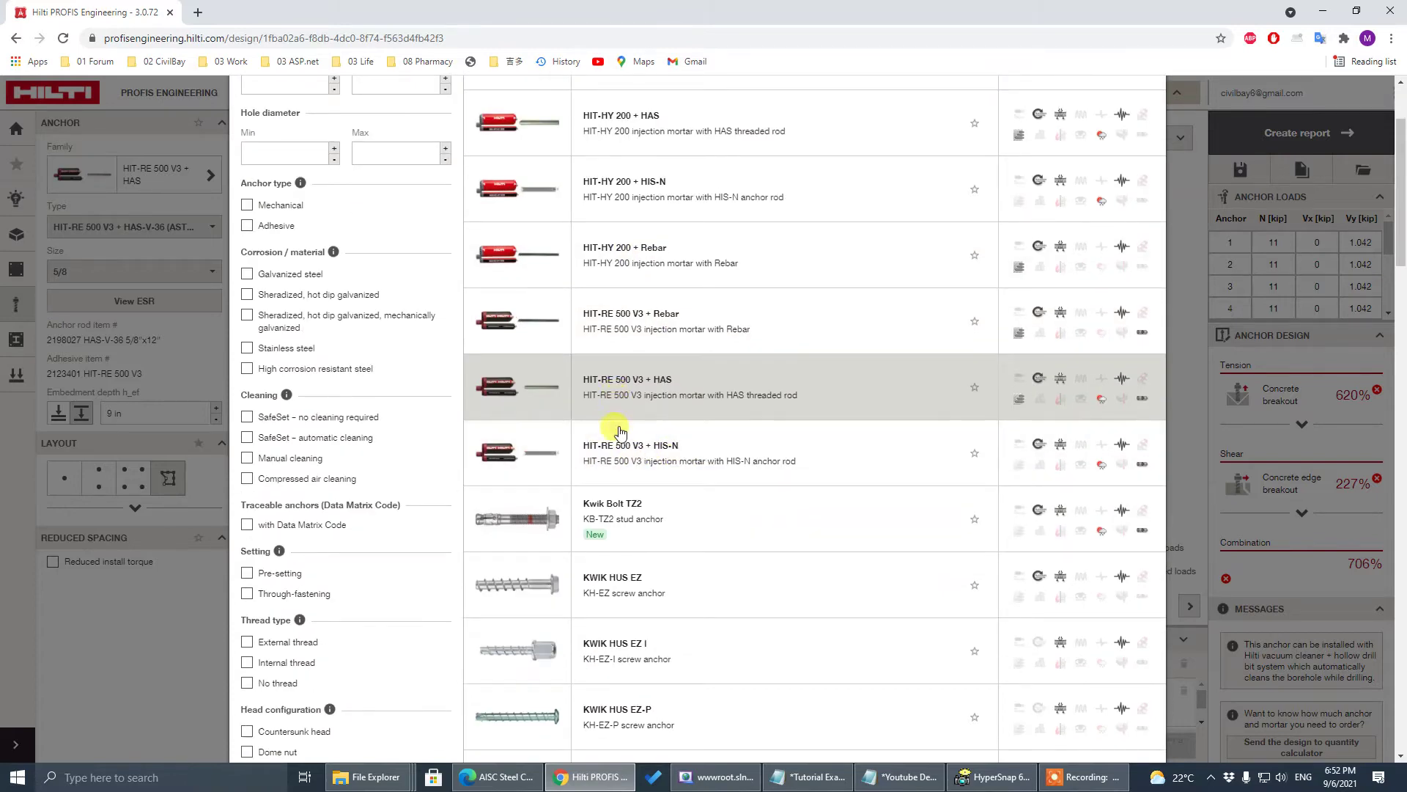
left_click(698, 452)
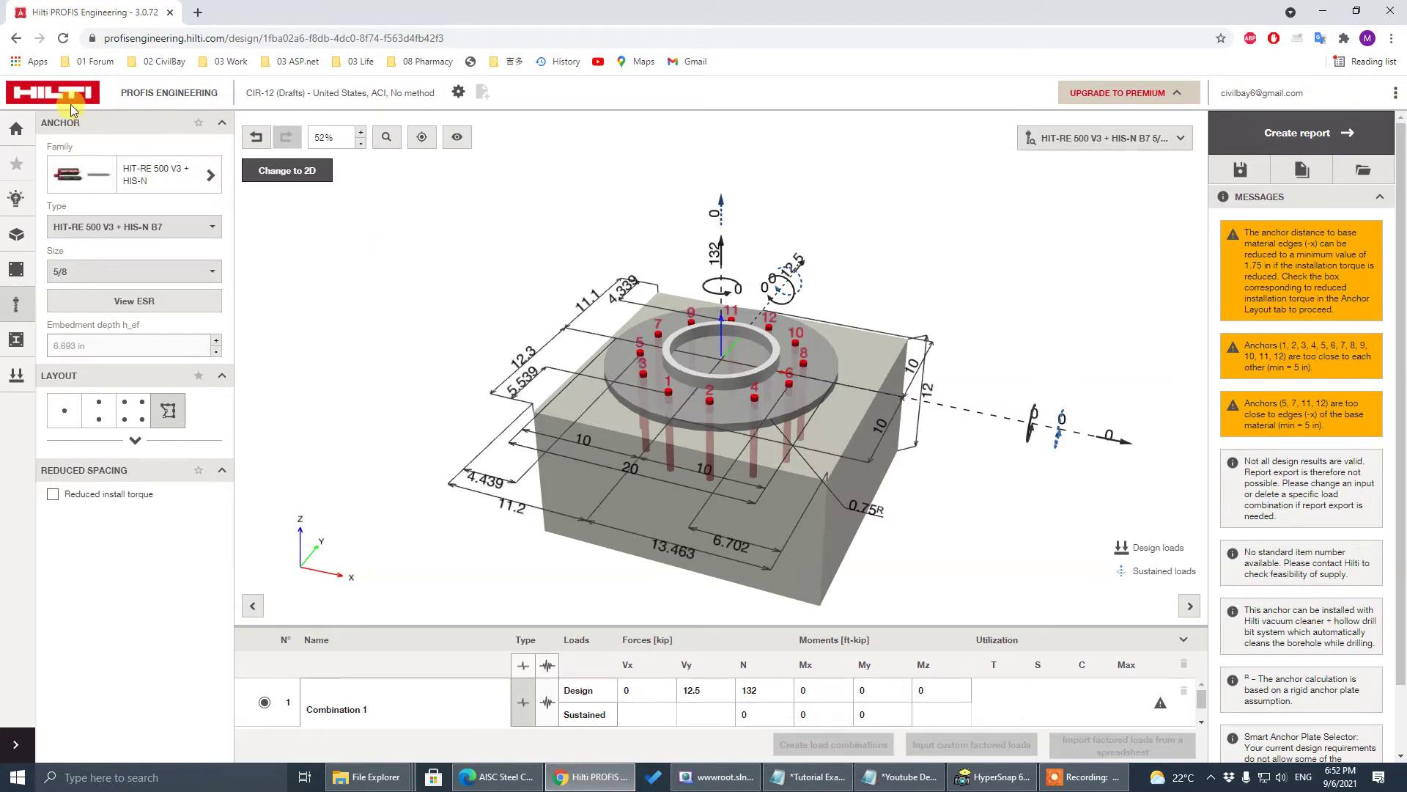
Return to the drafts overview, dismiss the news message and open the CIR-5 design.
left_click(22, 130)
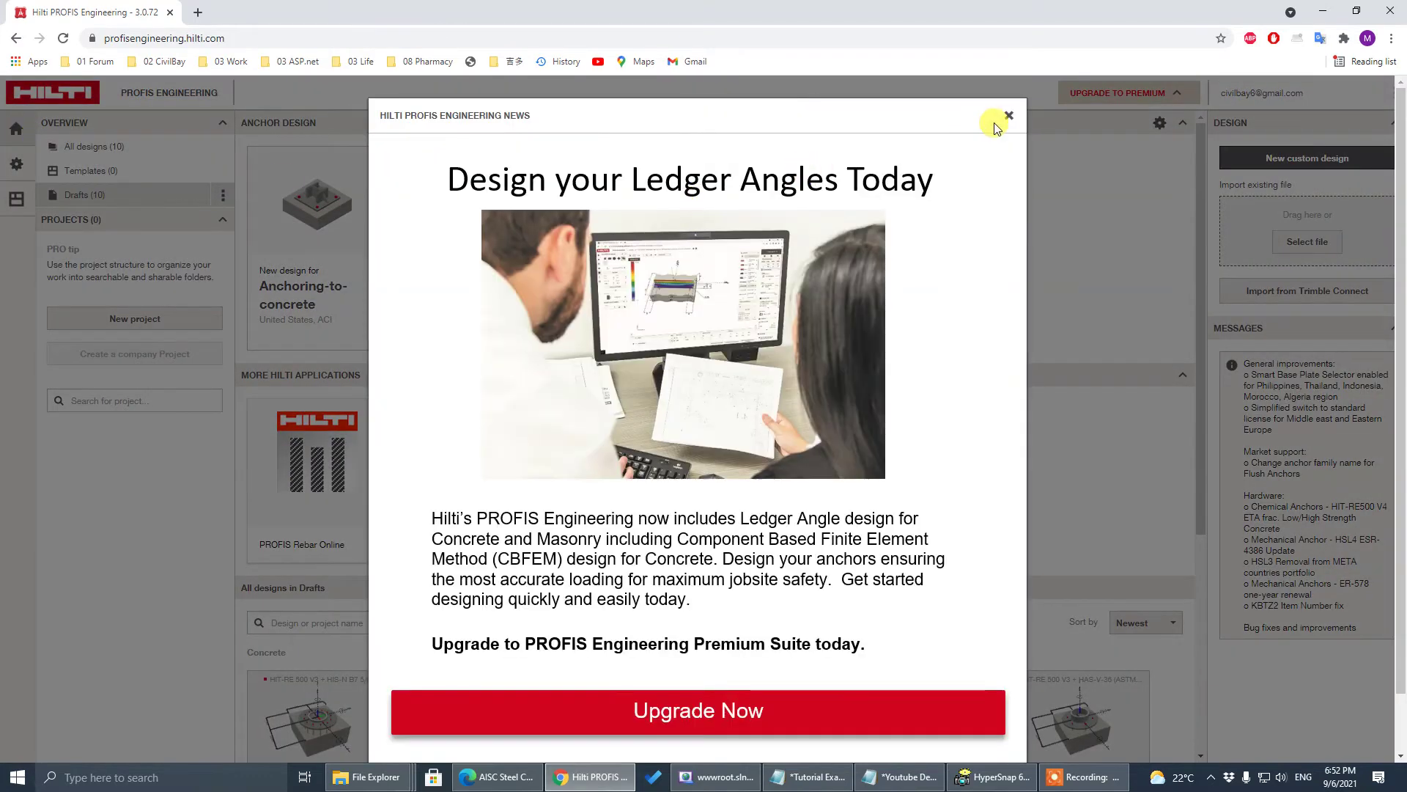
left_click(997, 123)
scroll(675, 525, "down", 2)
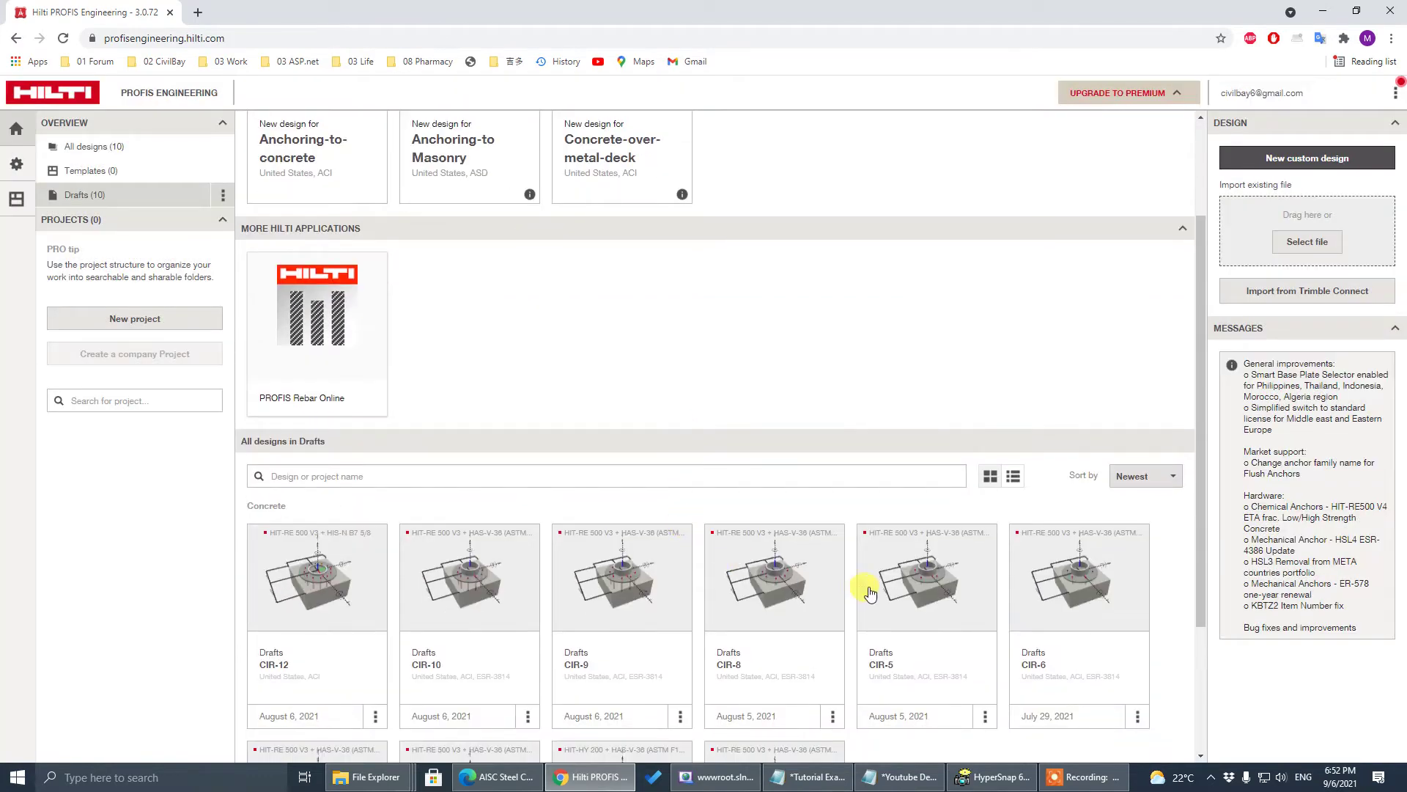
left_click(926, 595)
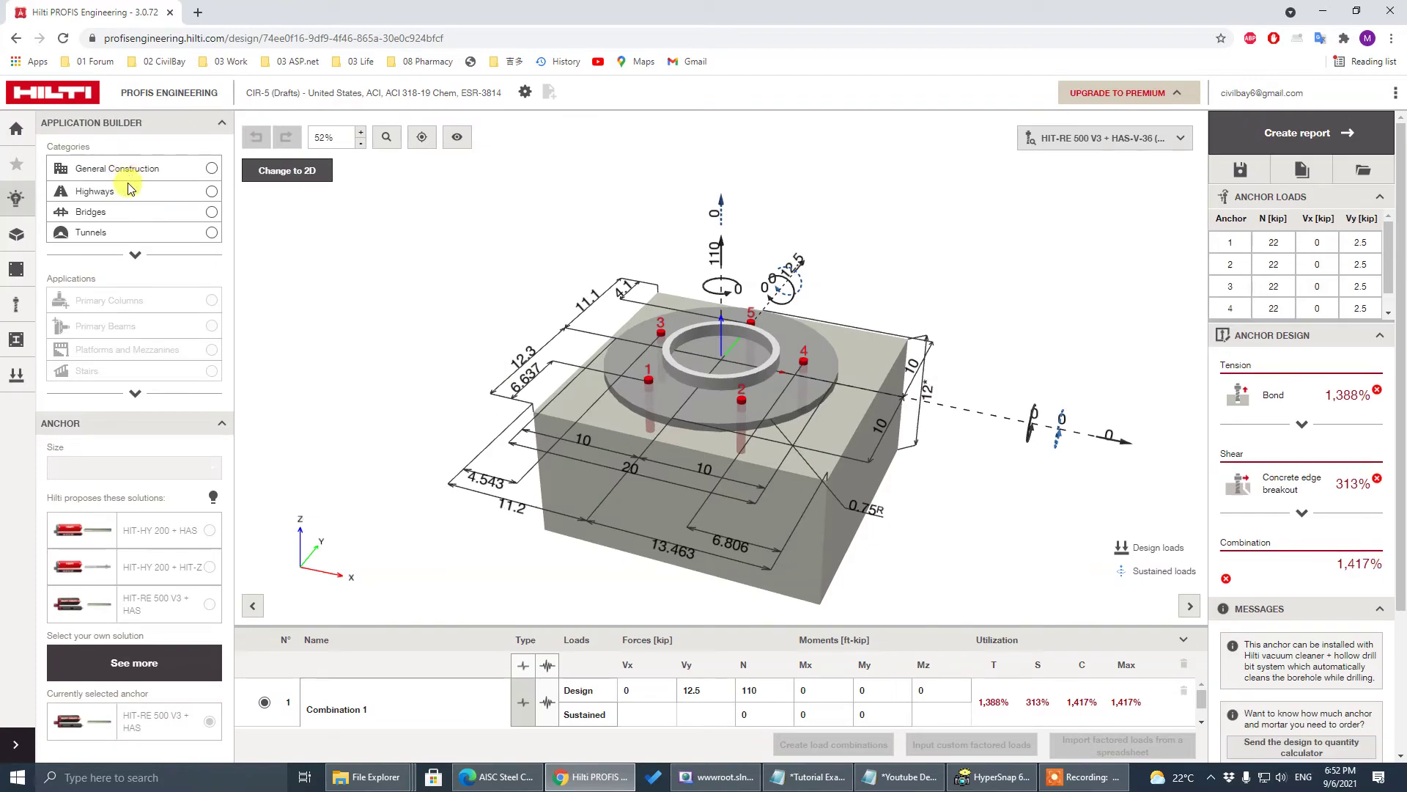
Change the anchor family of the CIR-5 design to HIT-RE 500 V3 + HIS-N.
left_click(16, 304)
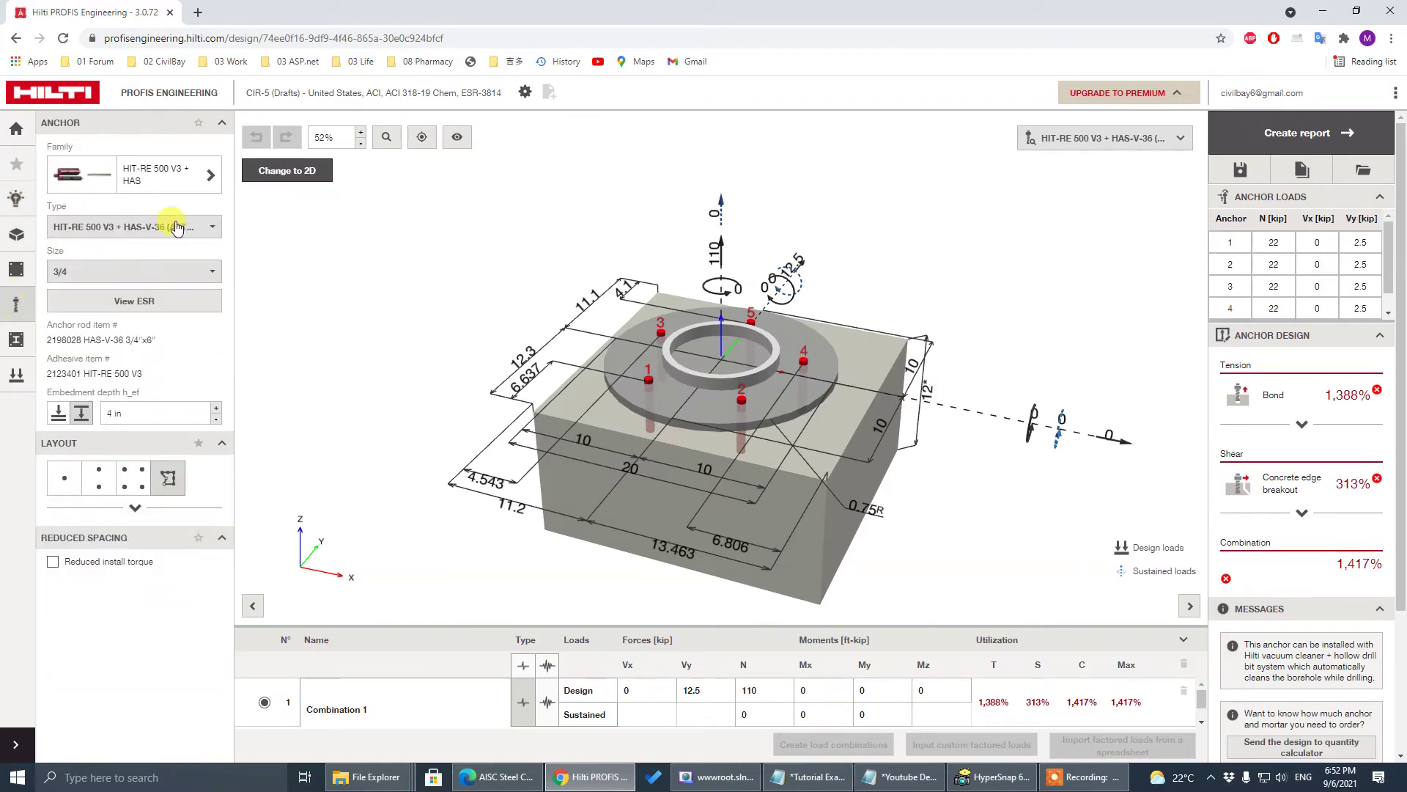
left_click(193, 181)
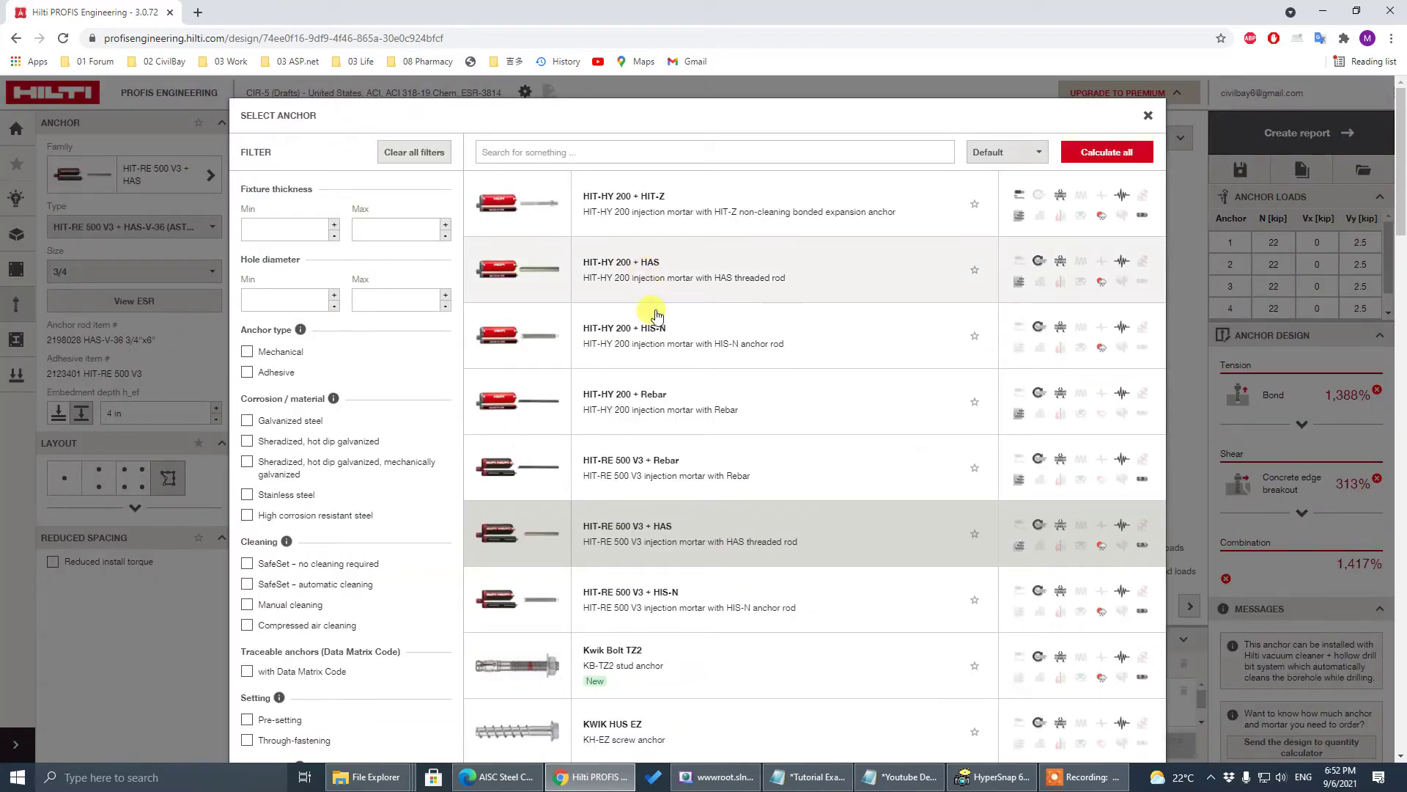
left_click(683, 604)
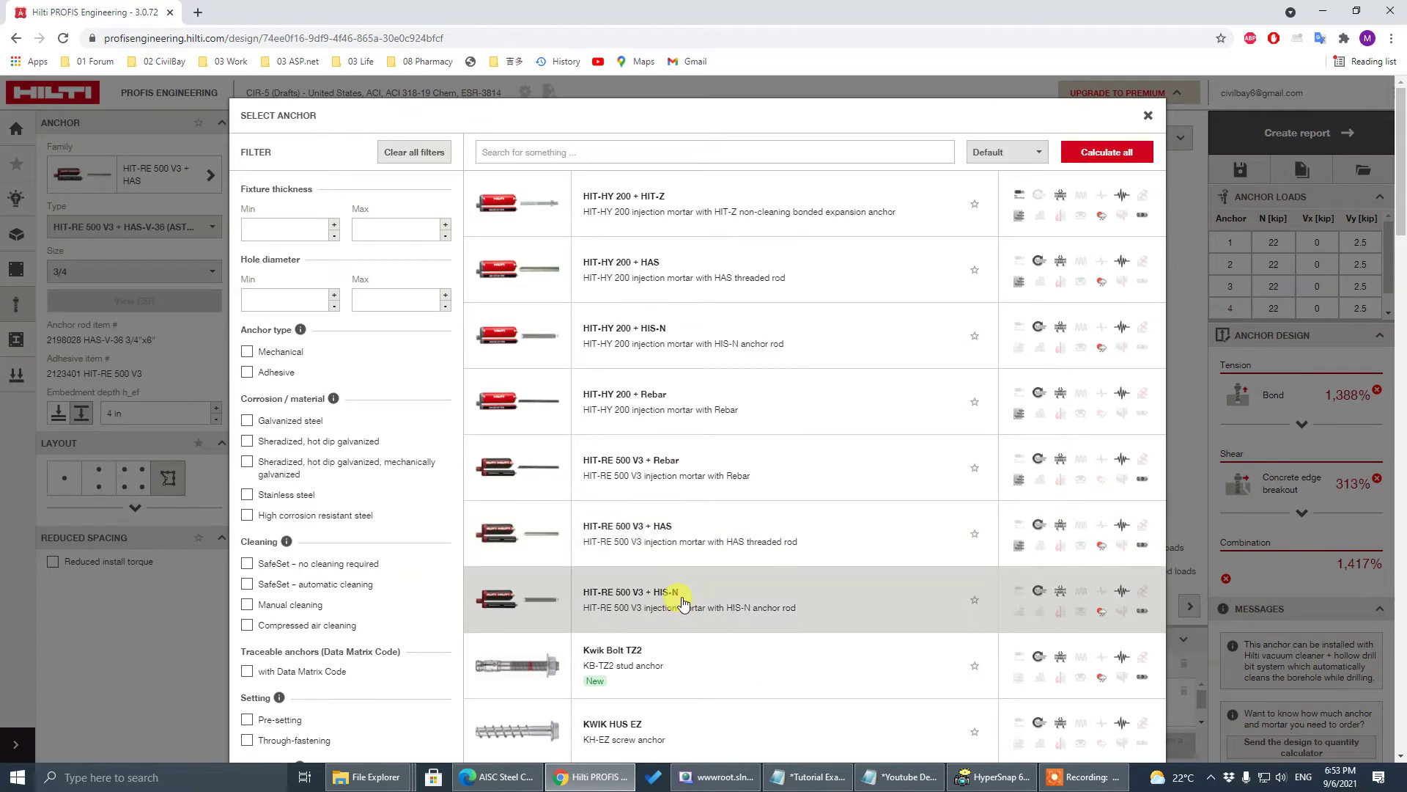
left_click(854, 592)
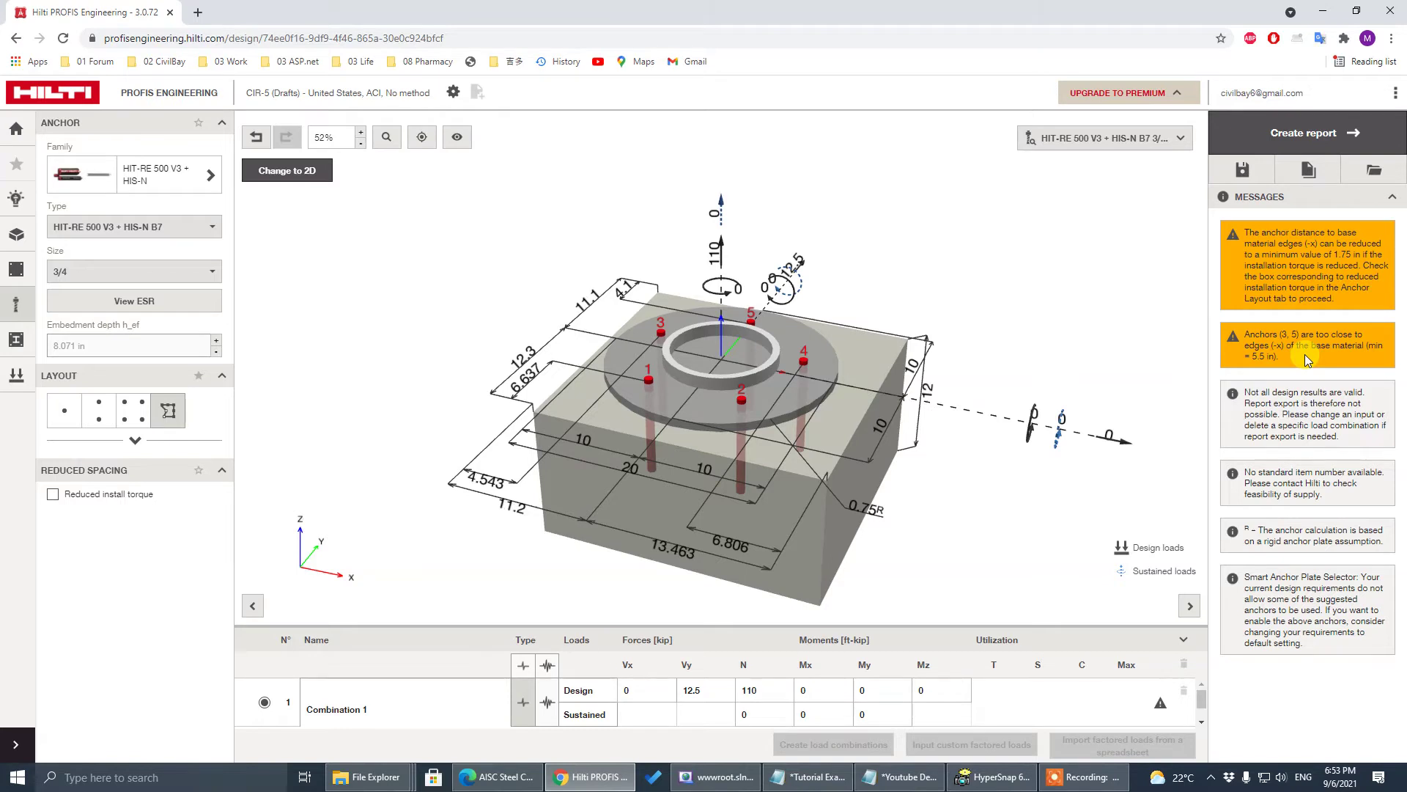
Set the anchors' edge distances to 8 in on the -x, y and -y sides of the concrete base.
left_click(497, 482)
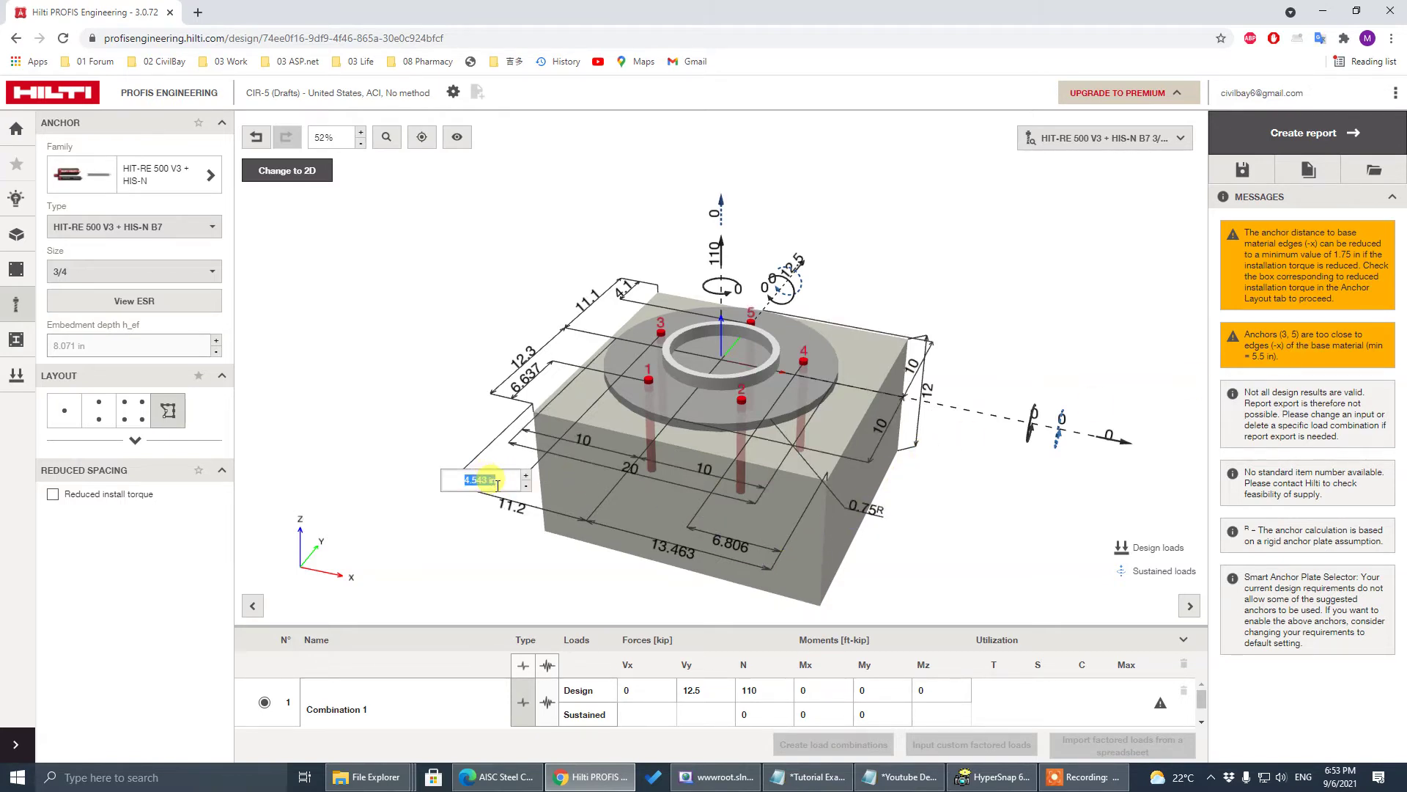
type("8")
key("Return")
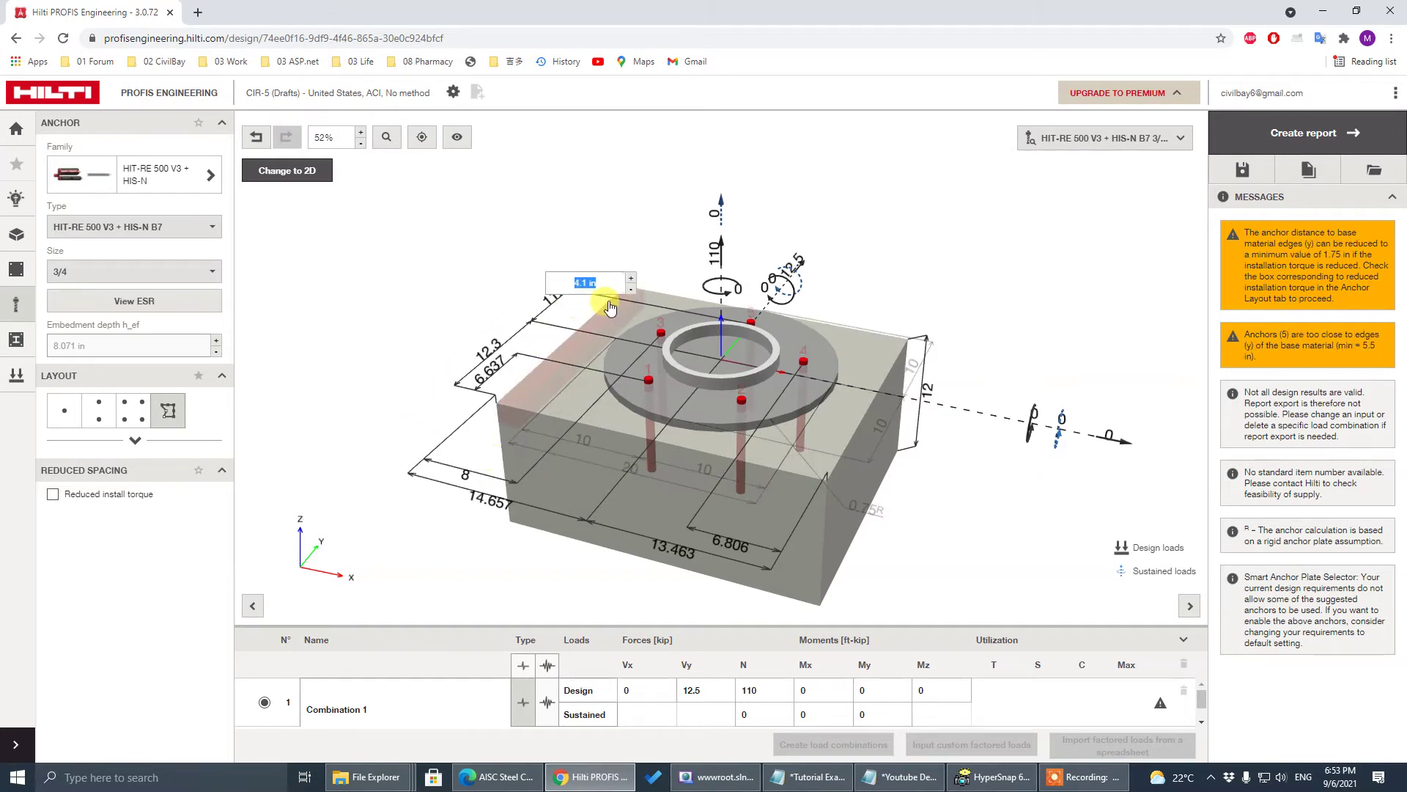
left_click(488, 371)
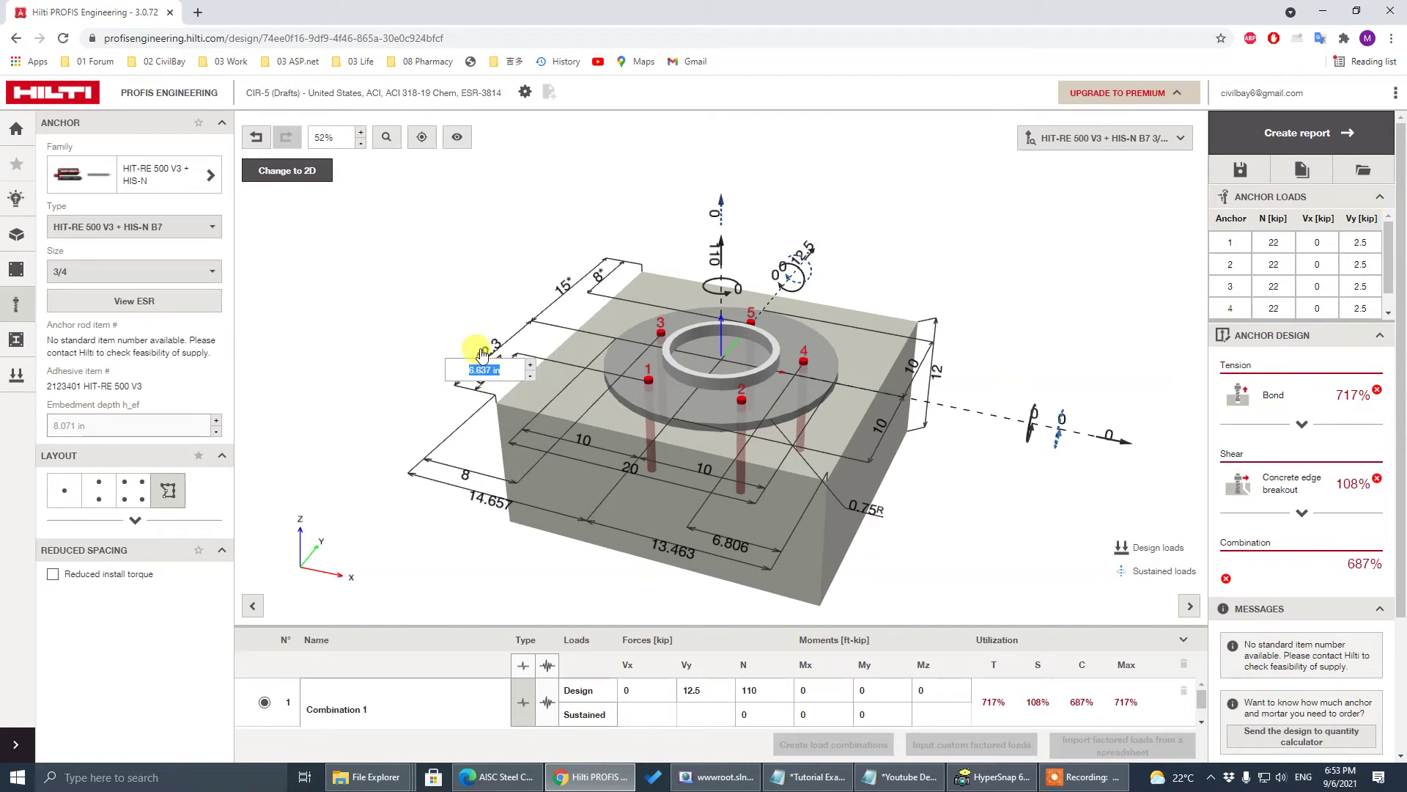
type("8")
key("Return")
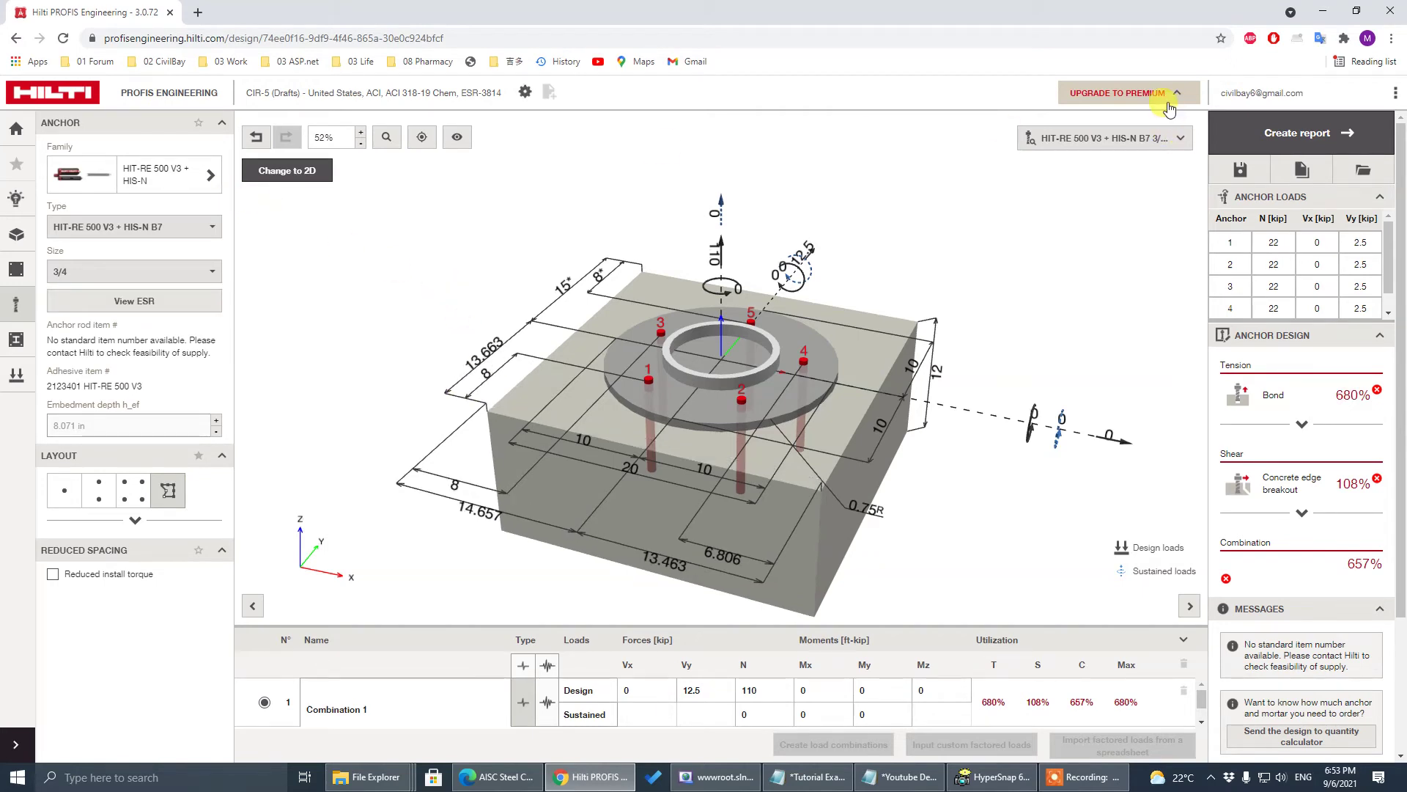
Save and generate the CIR-5 design report, and view its input data at 150% zoom.
left_click(1272, 134)
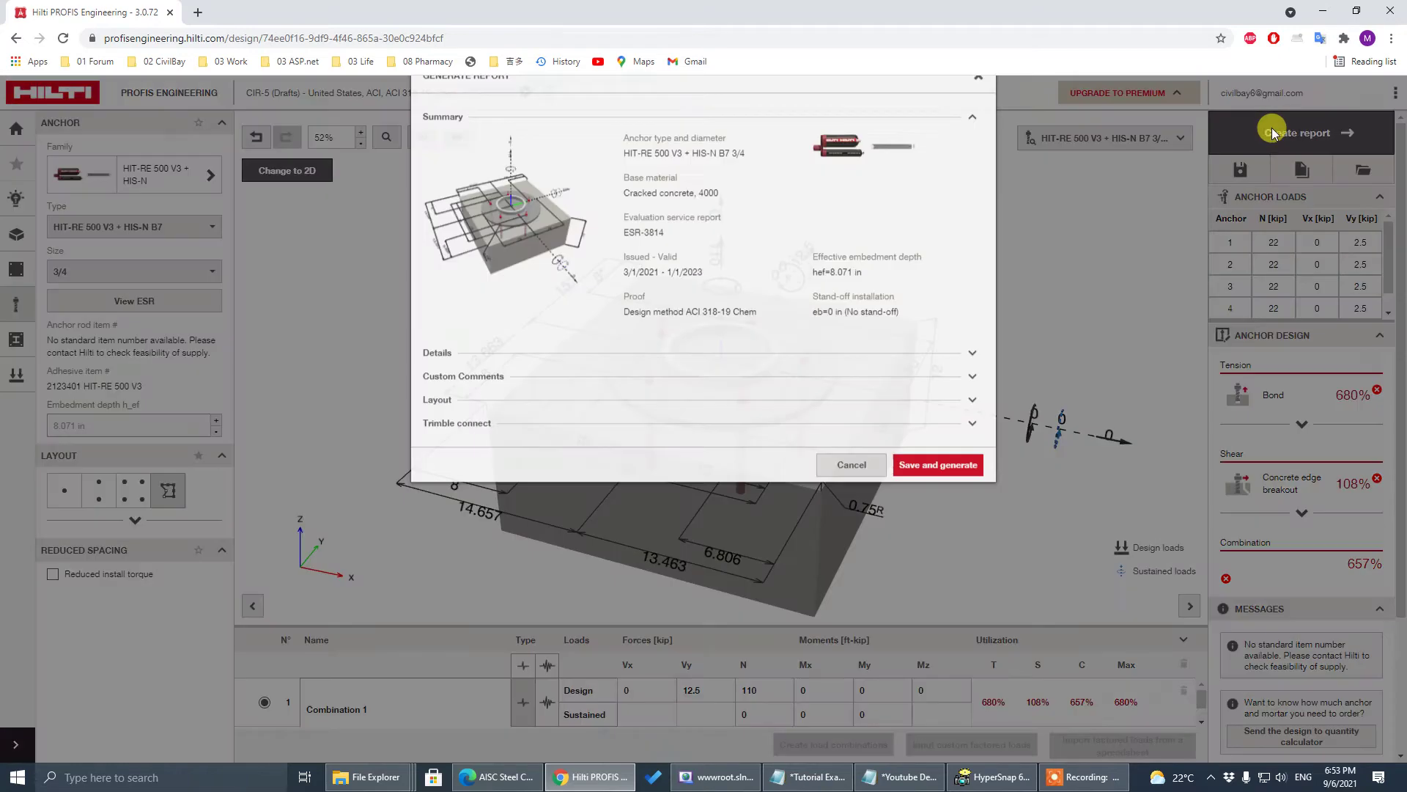
left_click(950, 496)
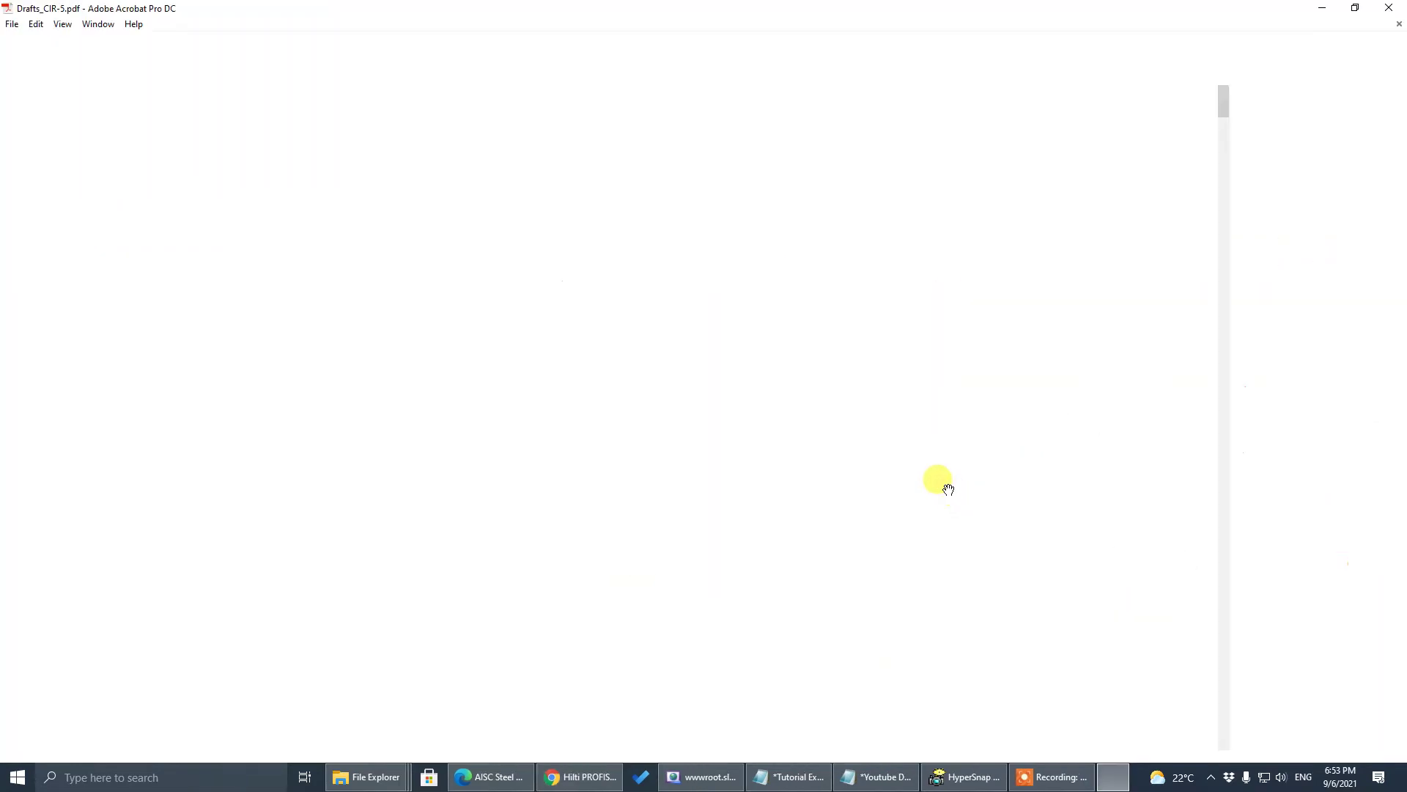
scroll(681, 389, "down", 1)
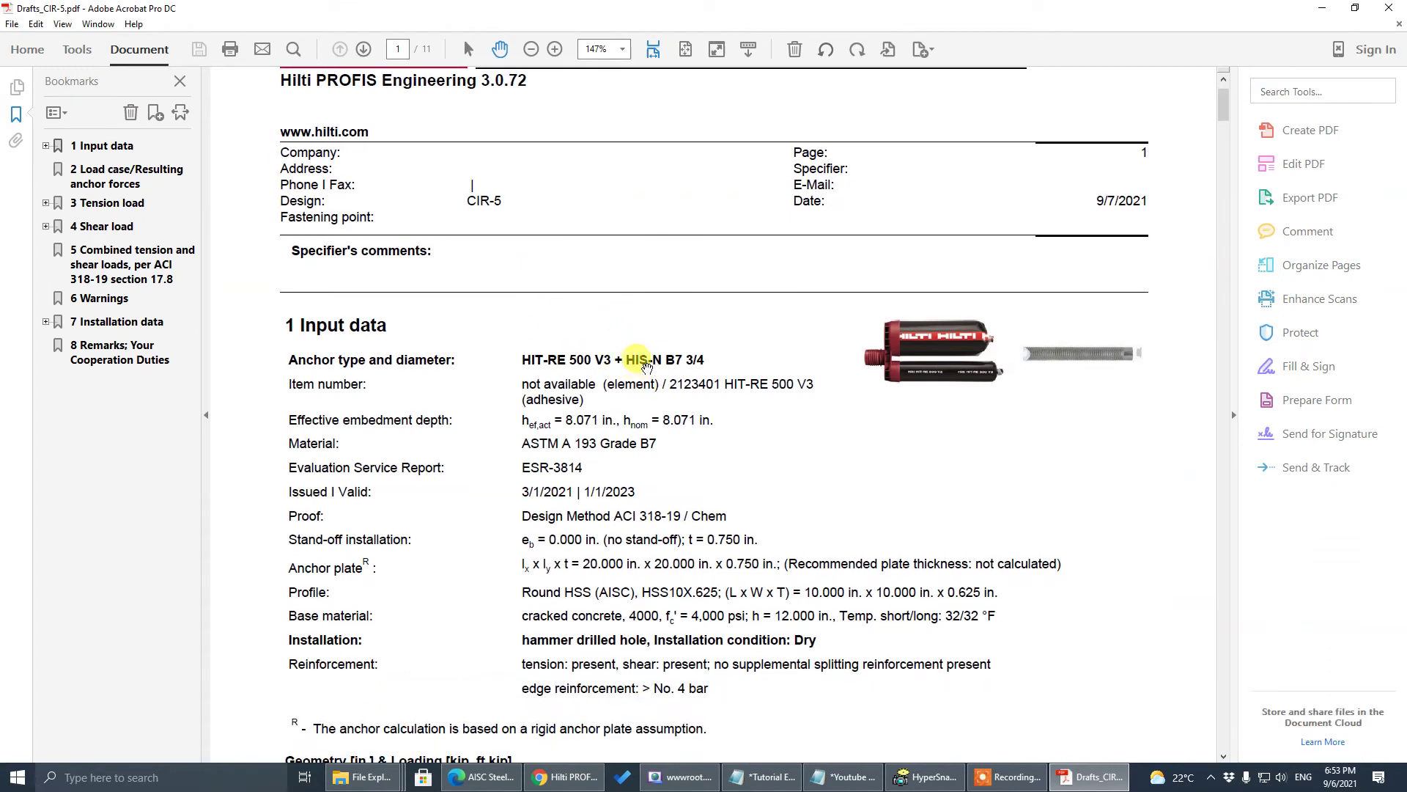
left_click(622, 49)
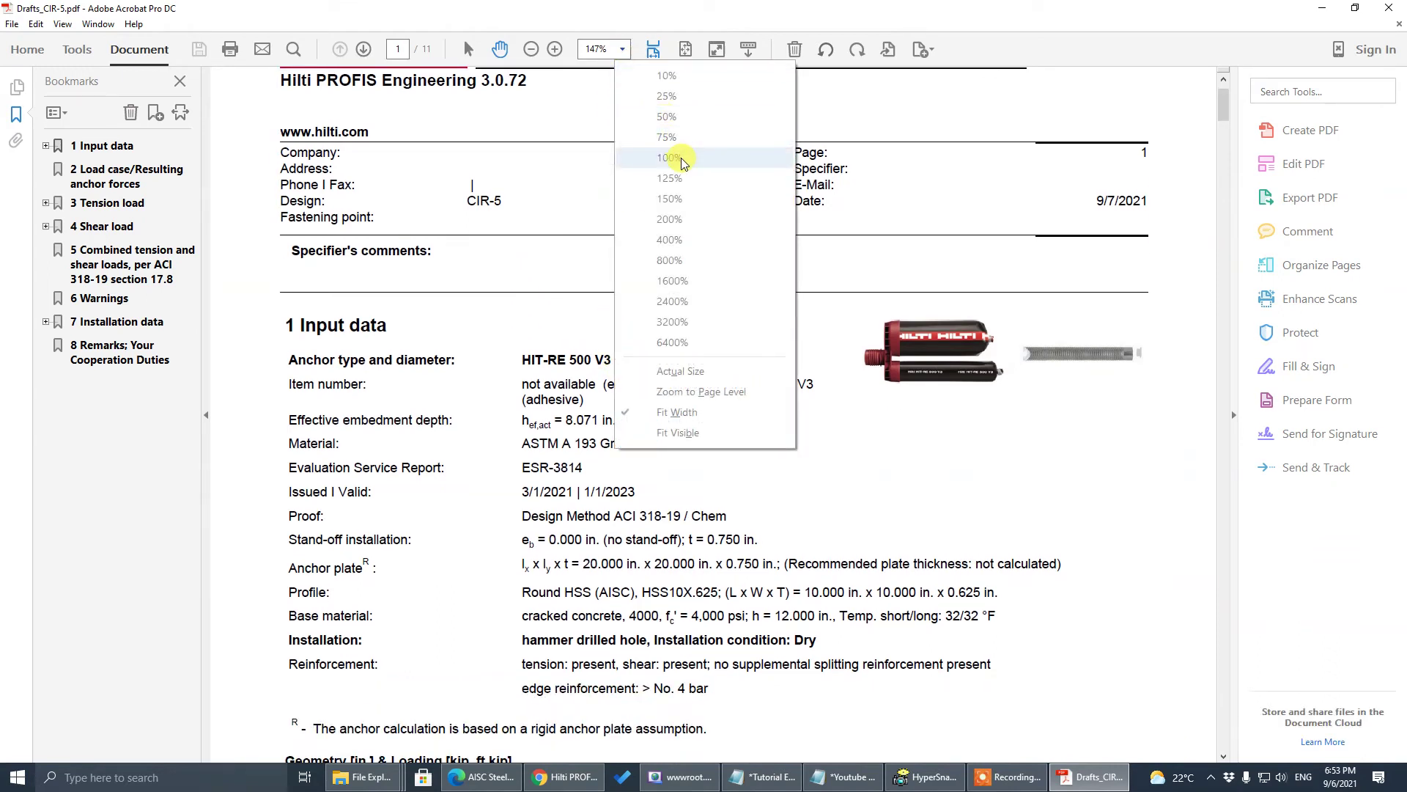
left_click(676, 199)
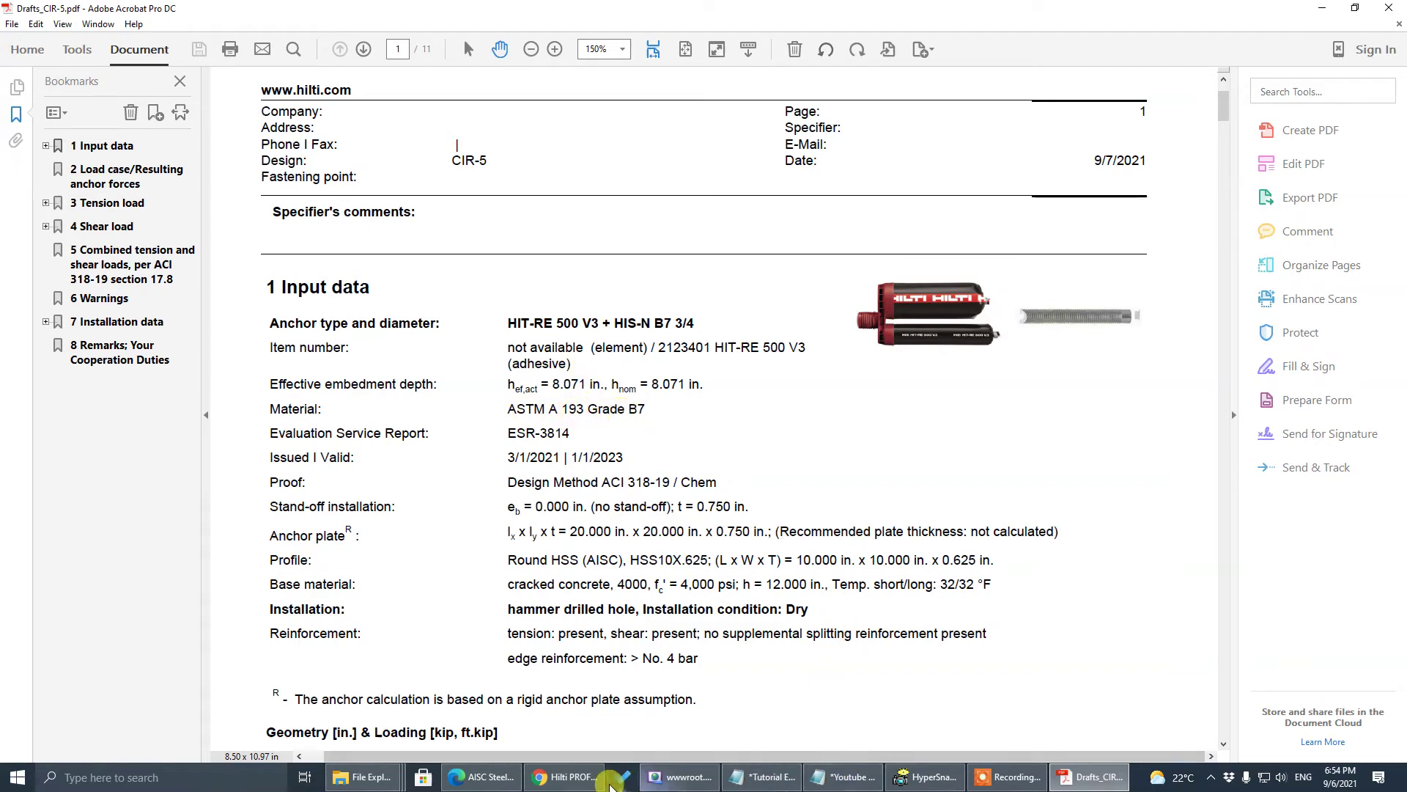
Switch to the AISC Steel Connection Design software, select HILTI HIT-RE 500 V3 as anchor type and set the bolt grade to A193 Gr B7 dia <=2.5.
mouse_move(565, 785)
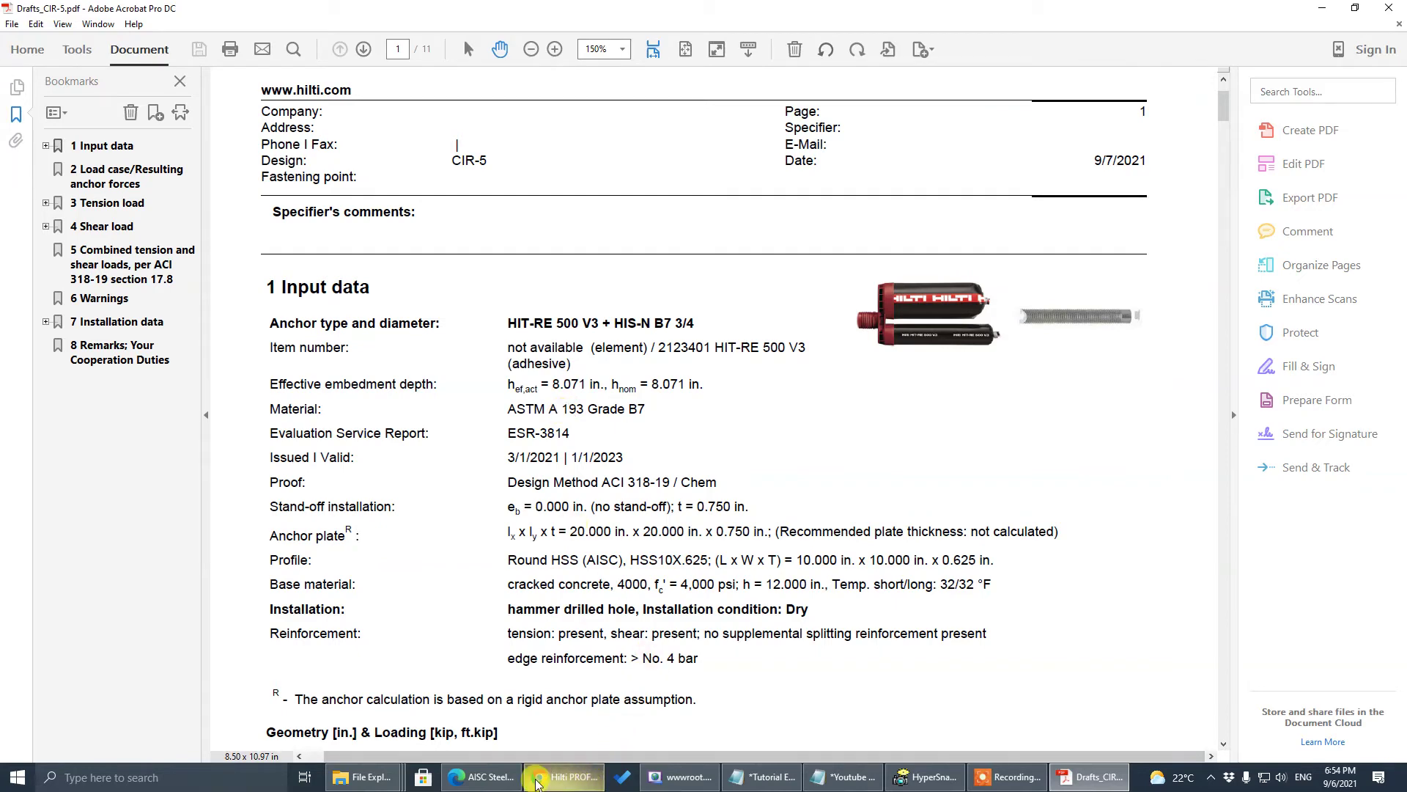
left_click(481, 777)
left_click(1088, 223)
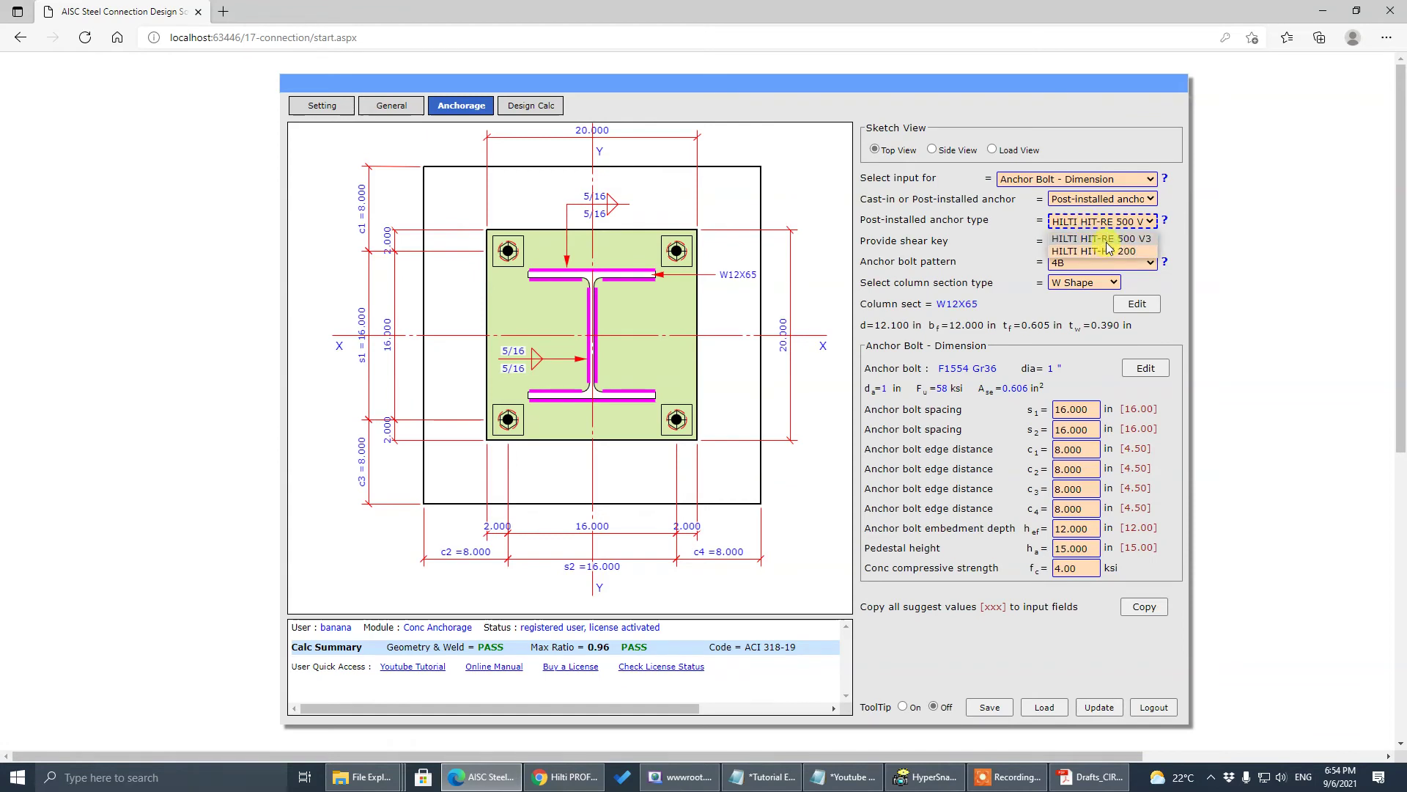
left_click(1107, 242)
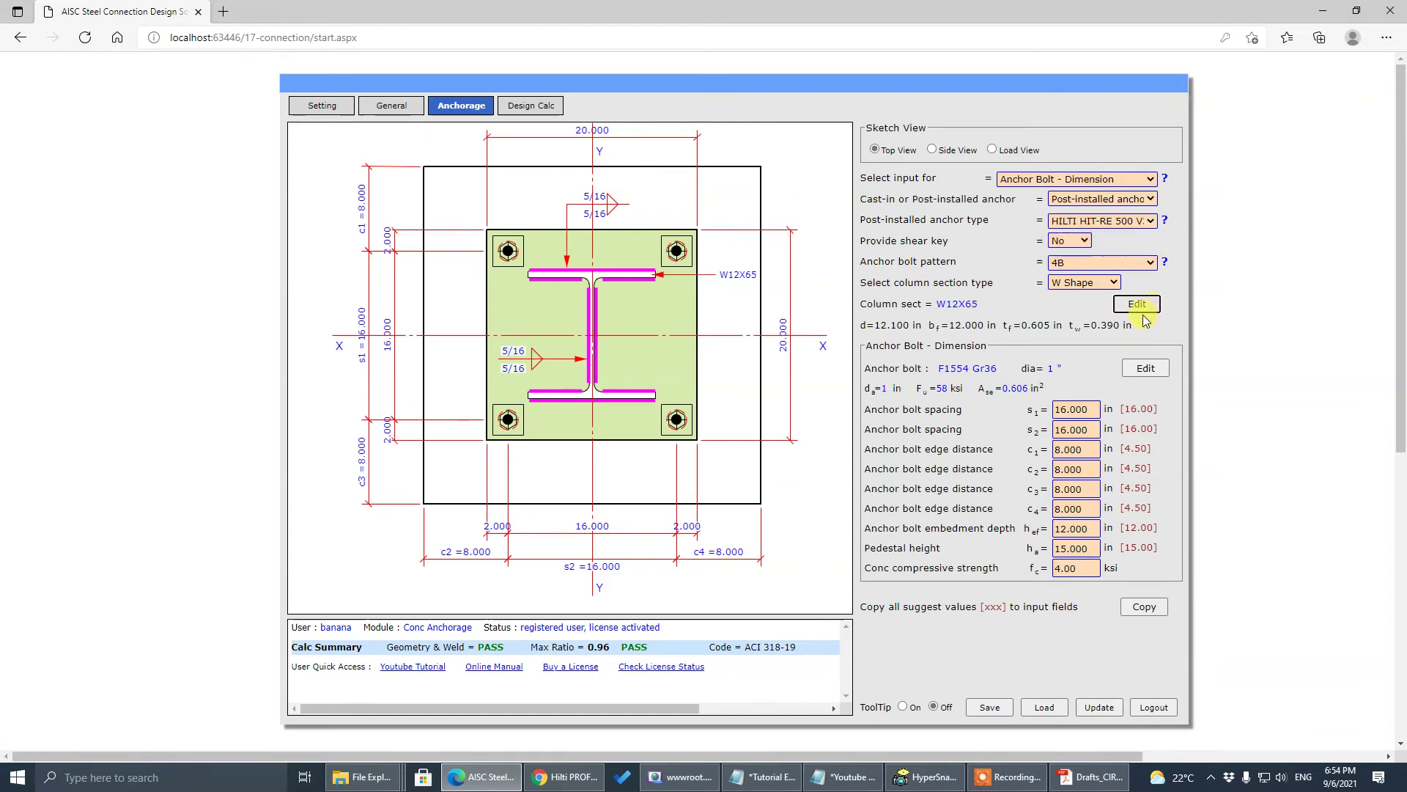
left_click(1145, 368)
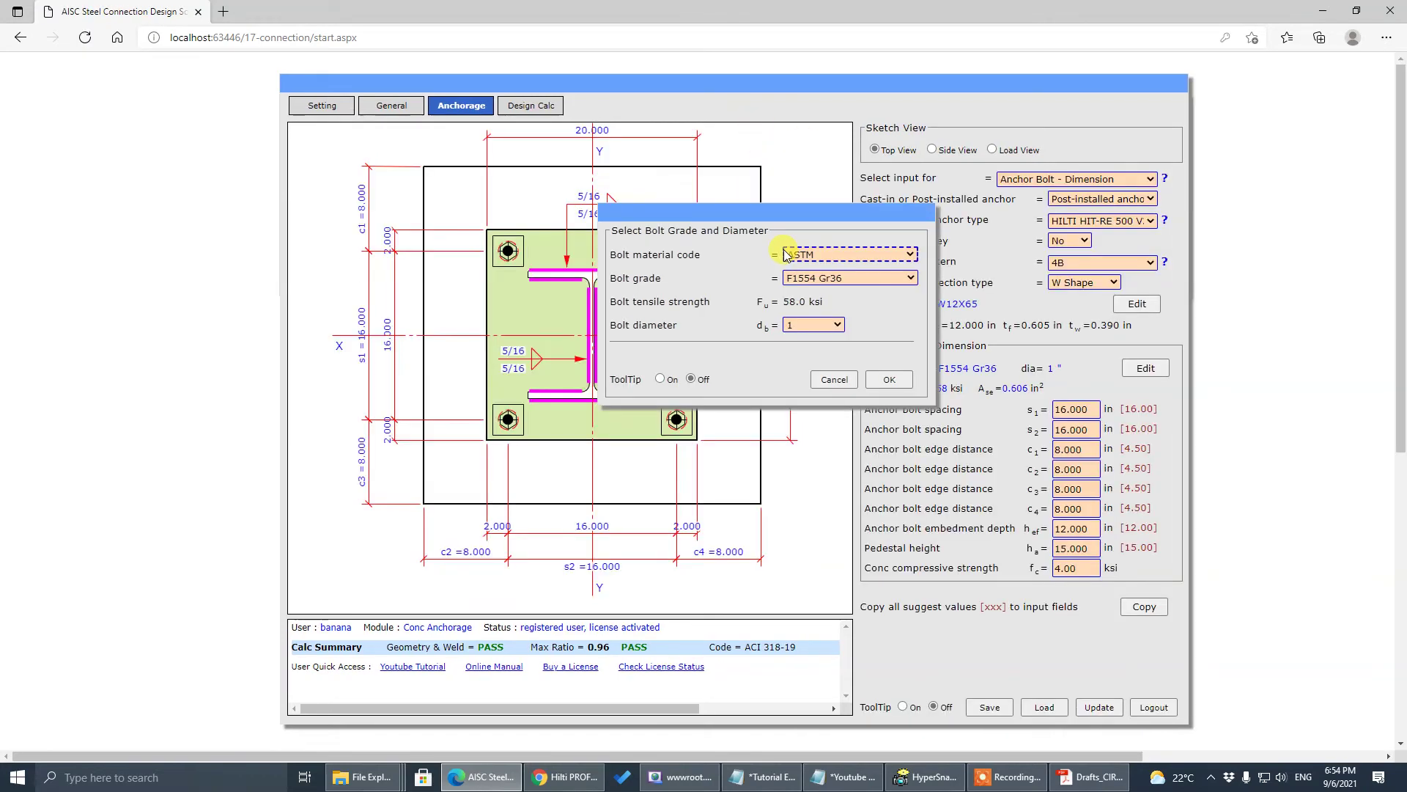
left_click(856, 280)
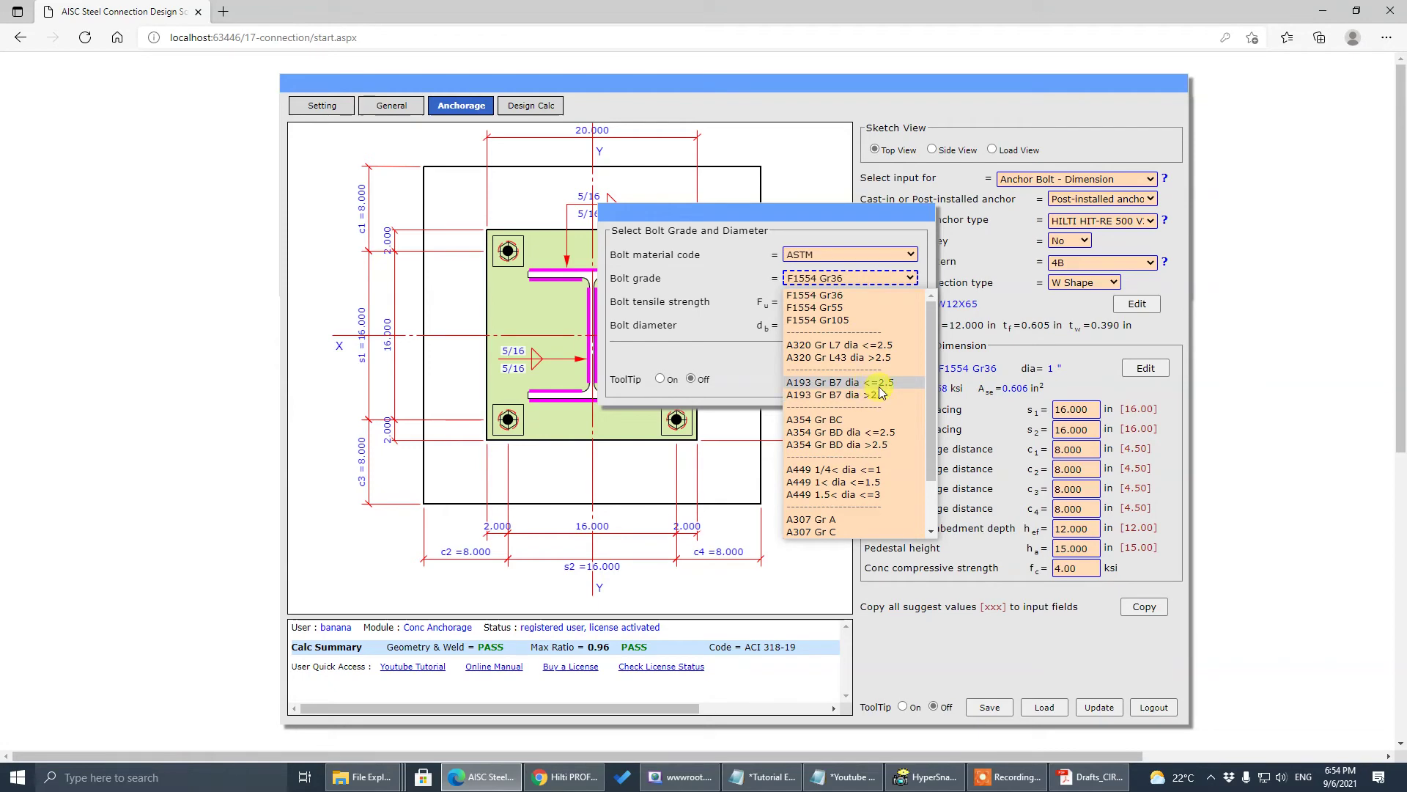
left_click(879, 384)
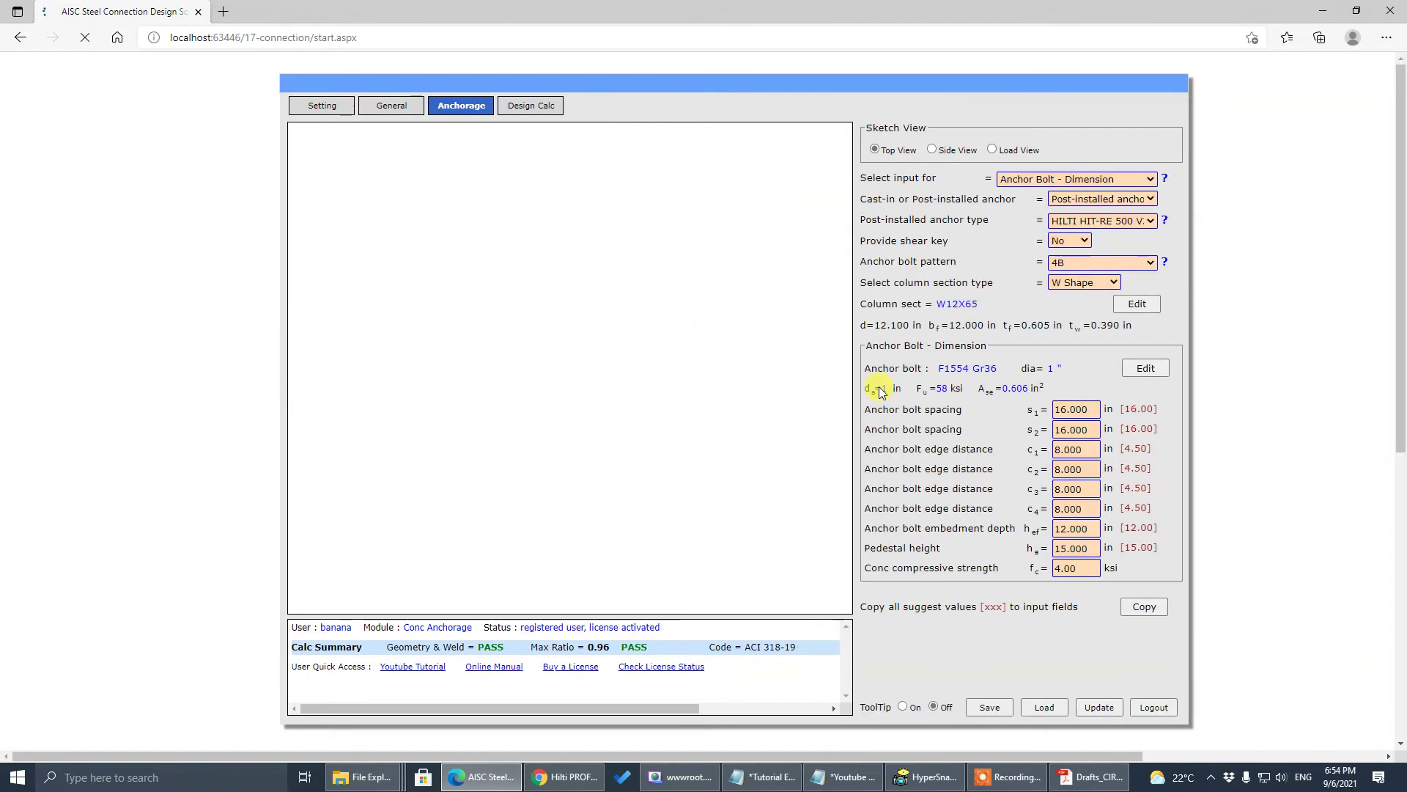
left_click(890, 379)
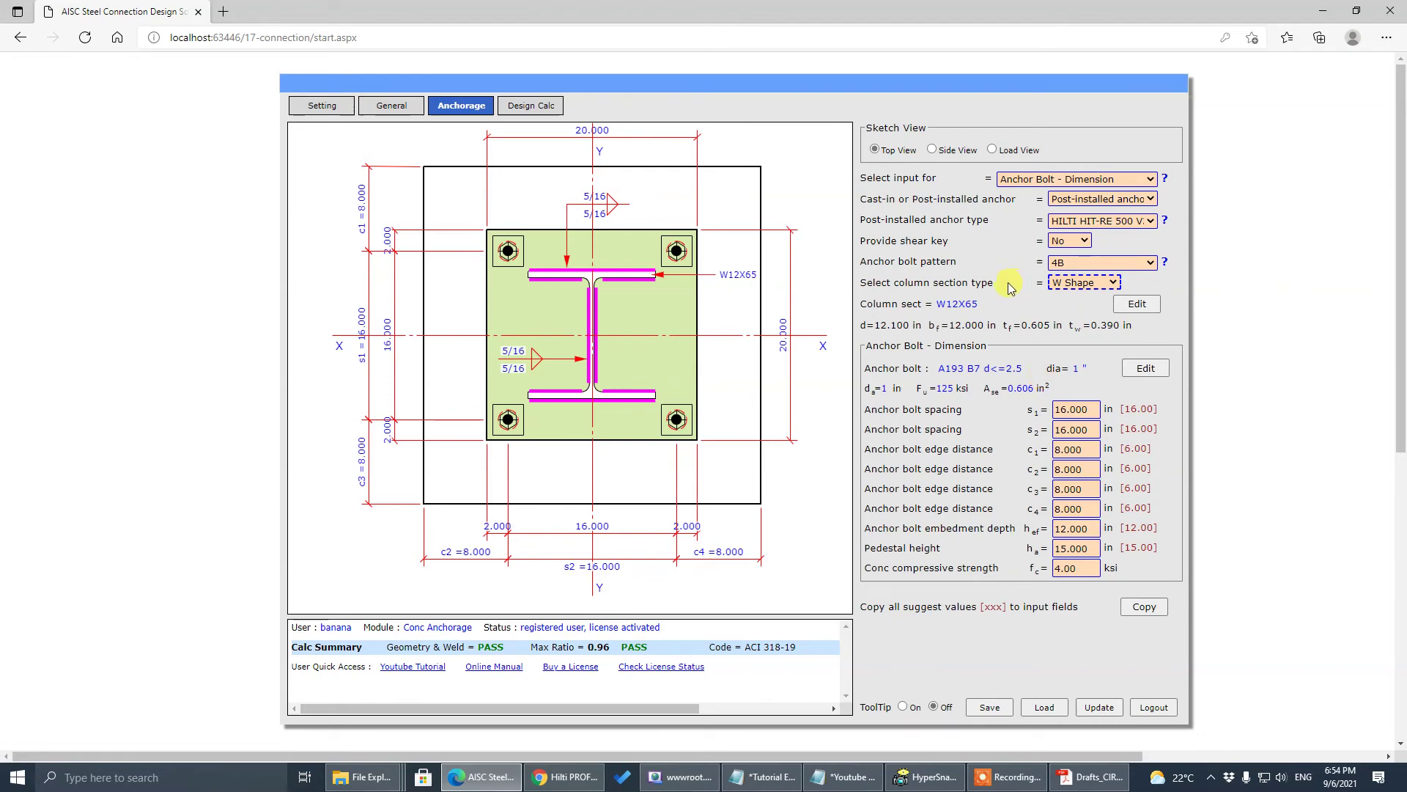
left_click(987, 298)
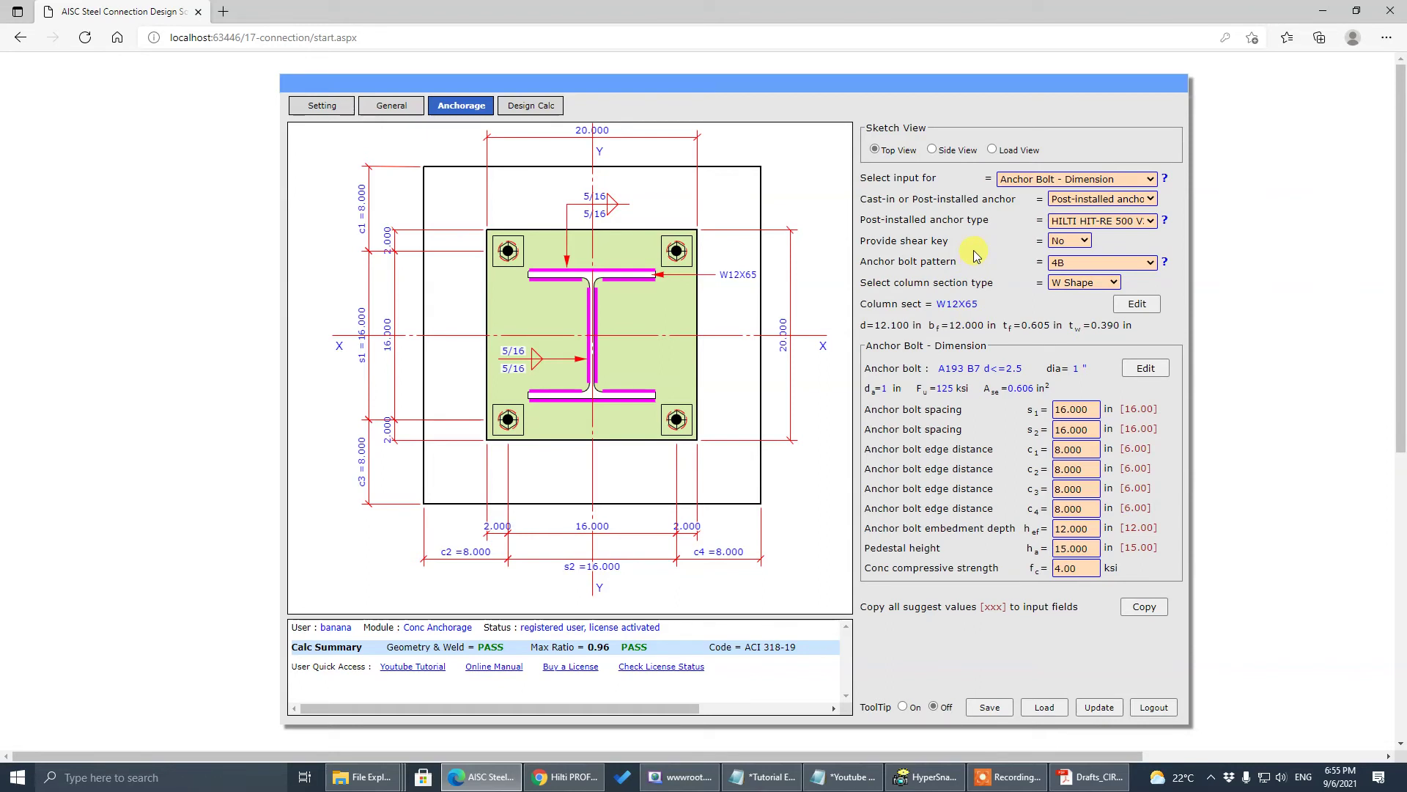
Switch to a cast-in anchor, check the choices for using anchor reinforcement, and return to the post-installed anchor.
left_click(1055, 200)
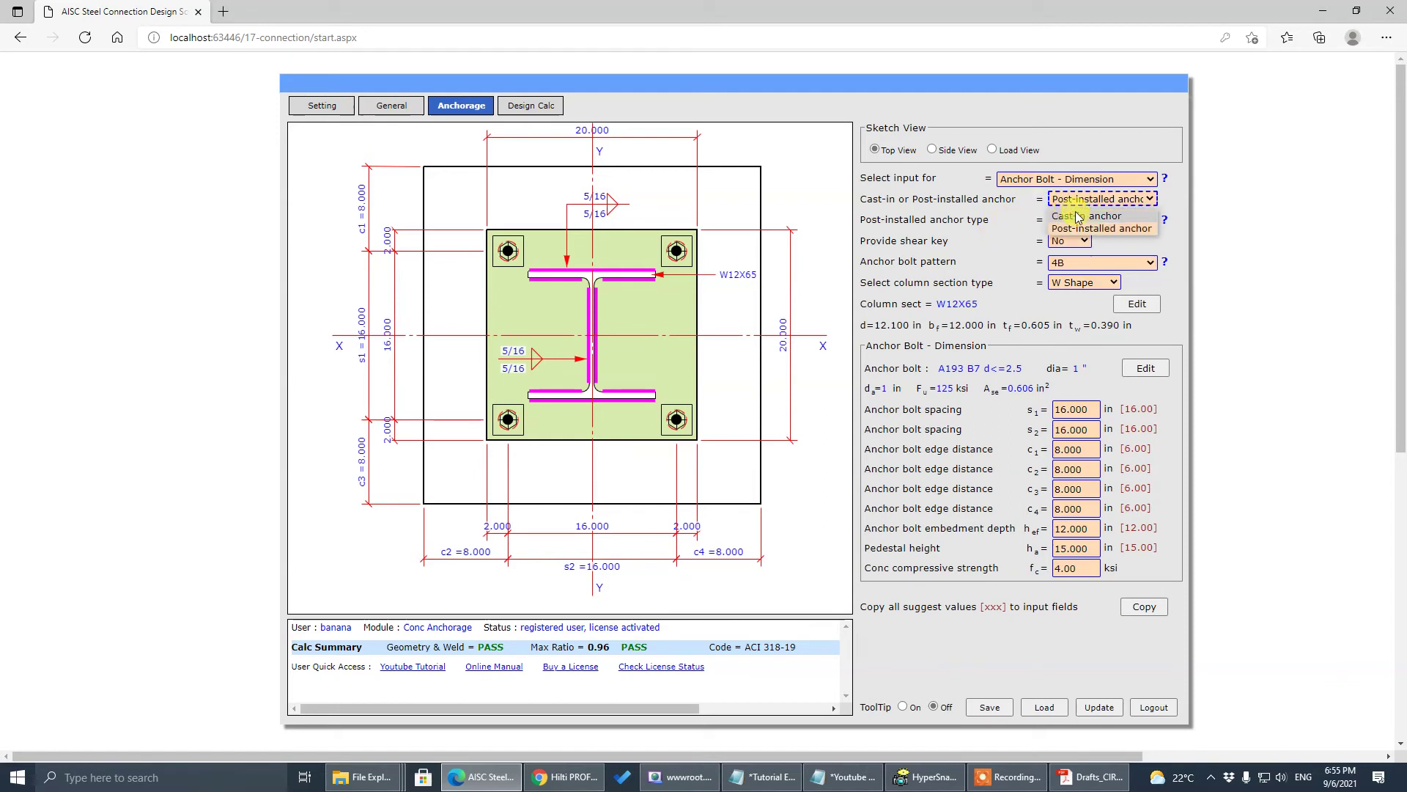
left_click(909, 245)
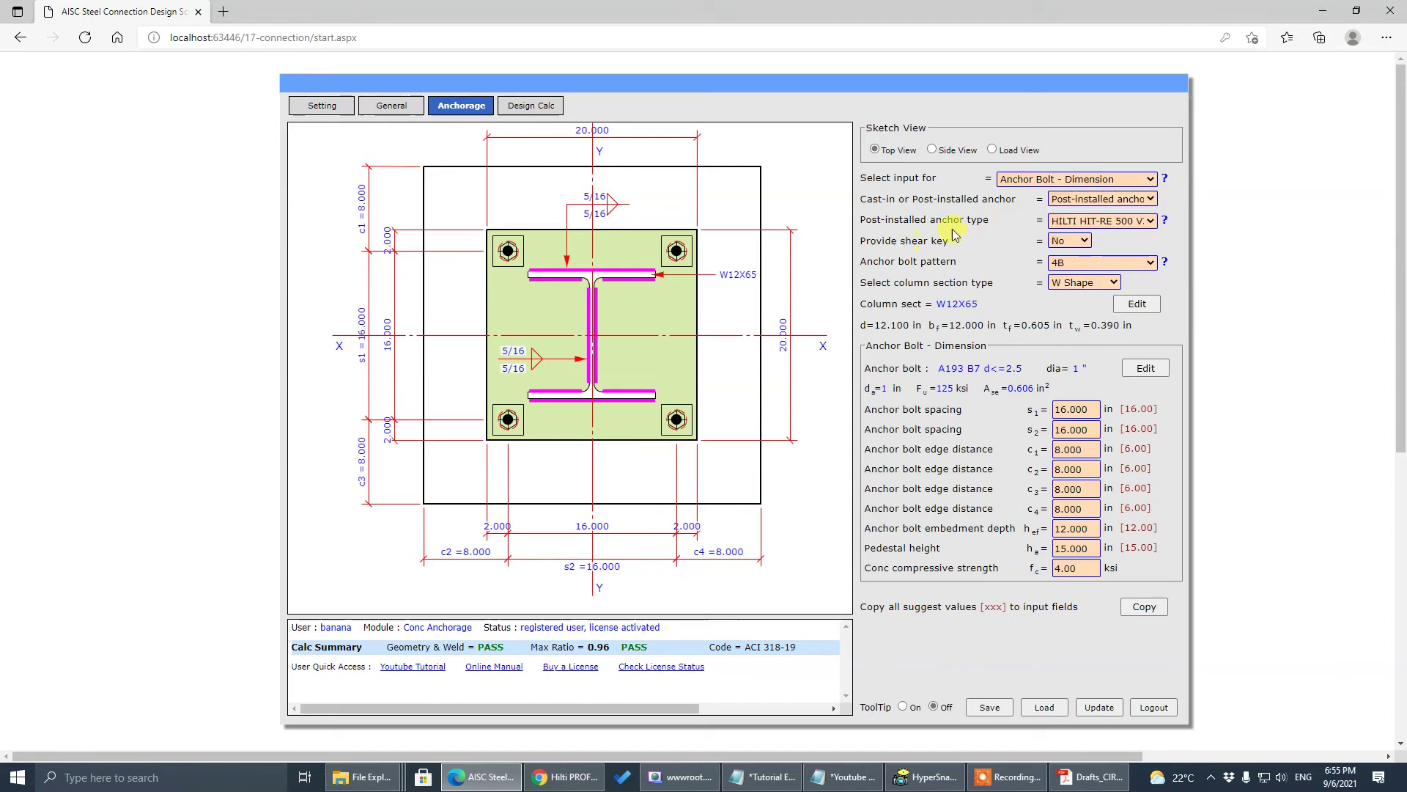
left_click(1084, 199)
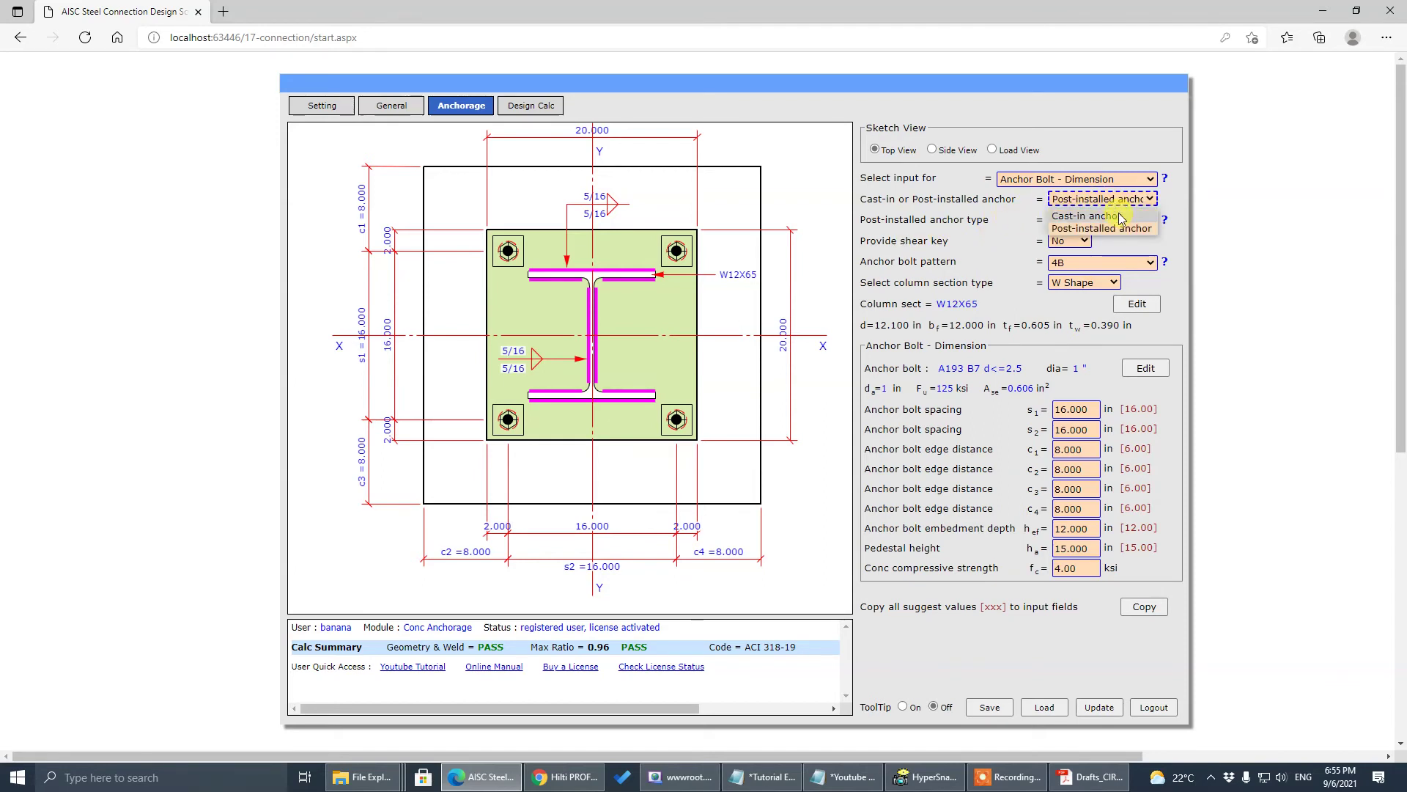
left_click(1119, 216)
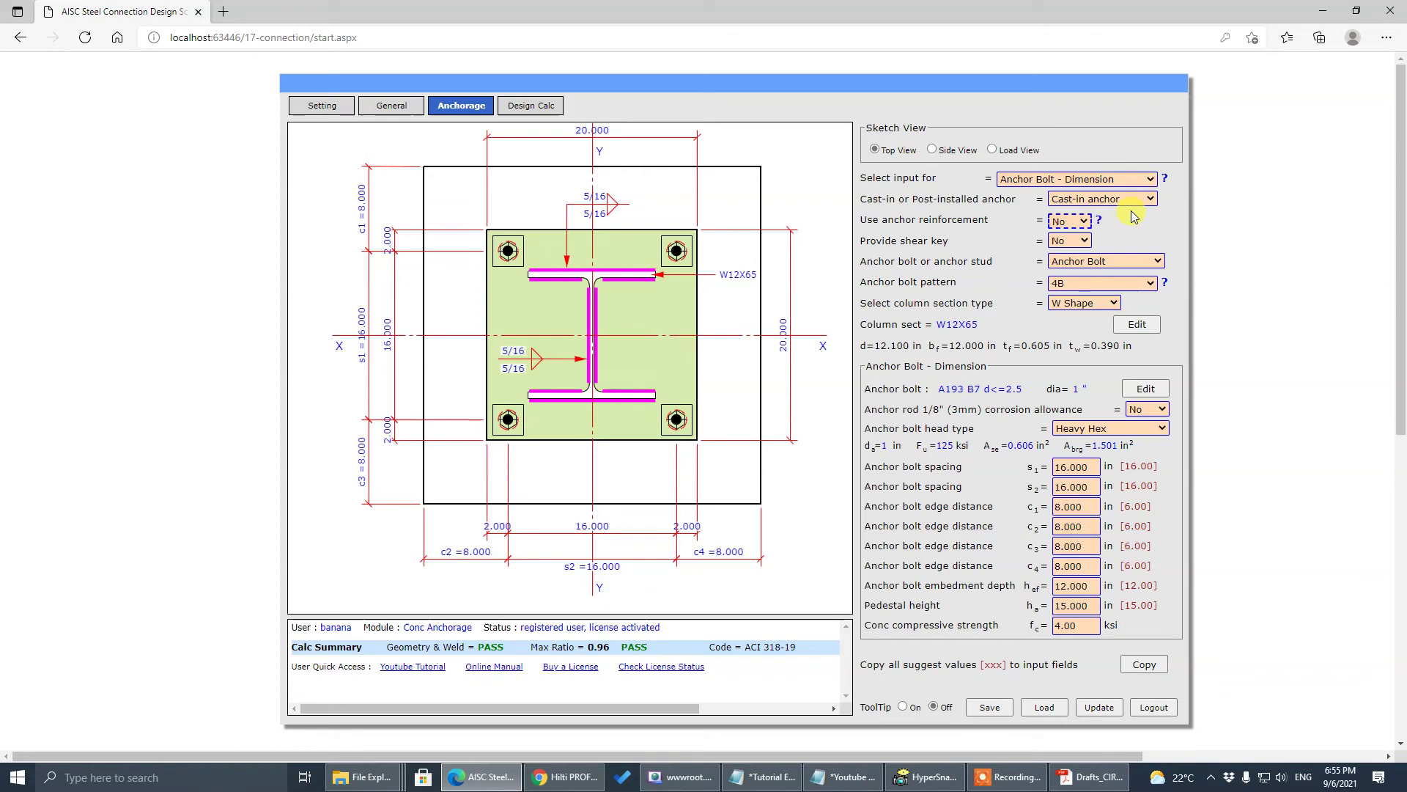
left_click(1082, 224)
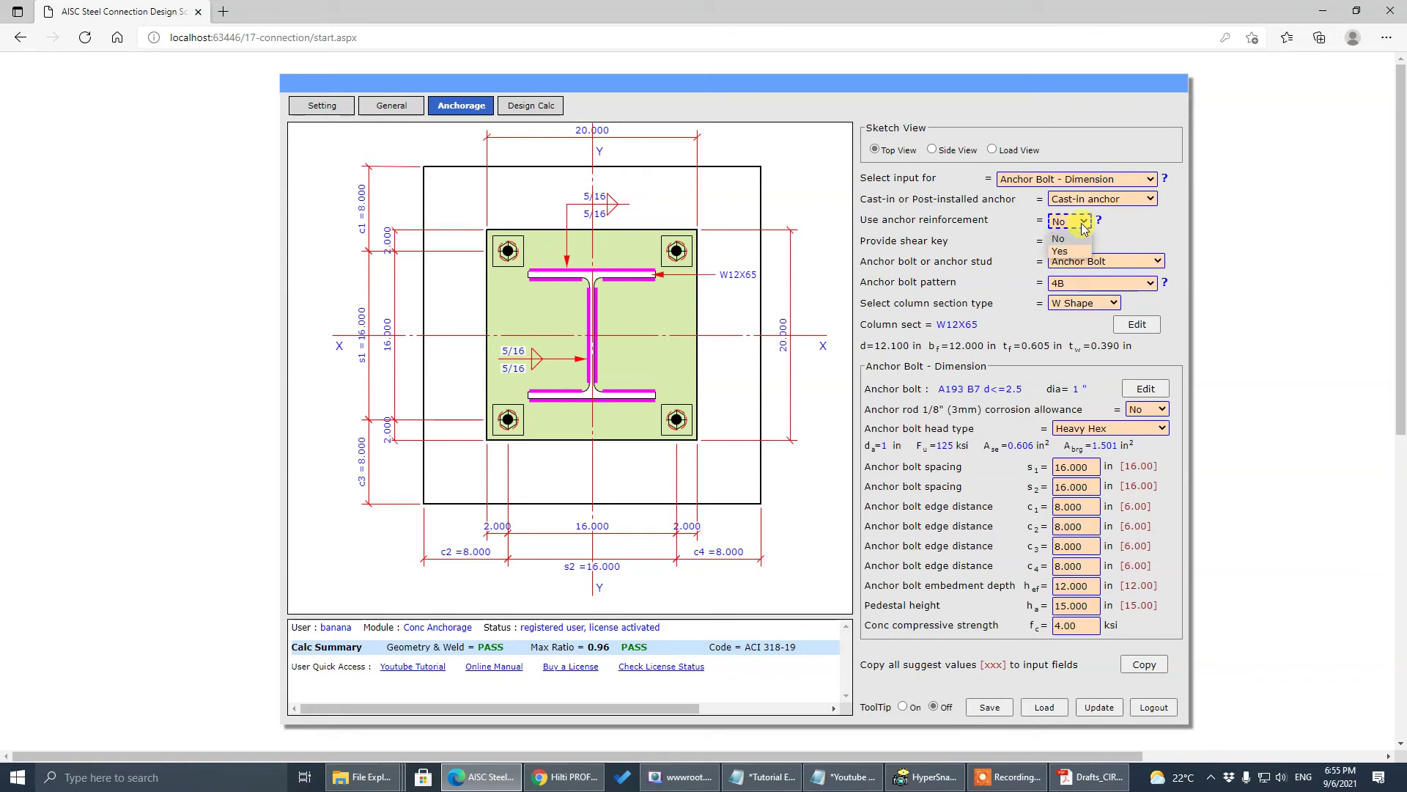
left_click(1162, 223)
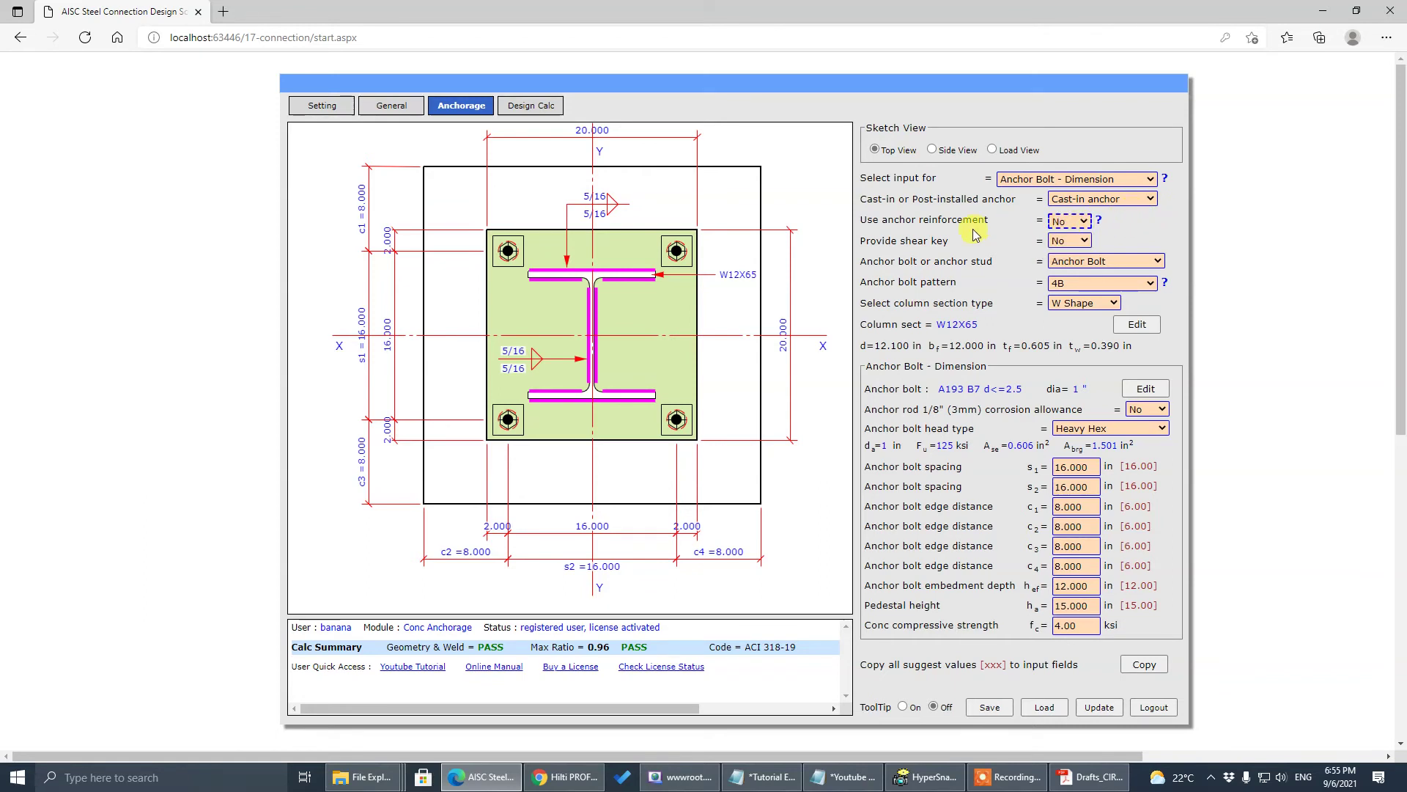
left_click(1078, 206)
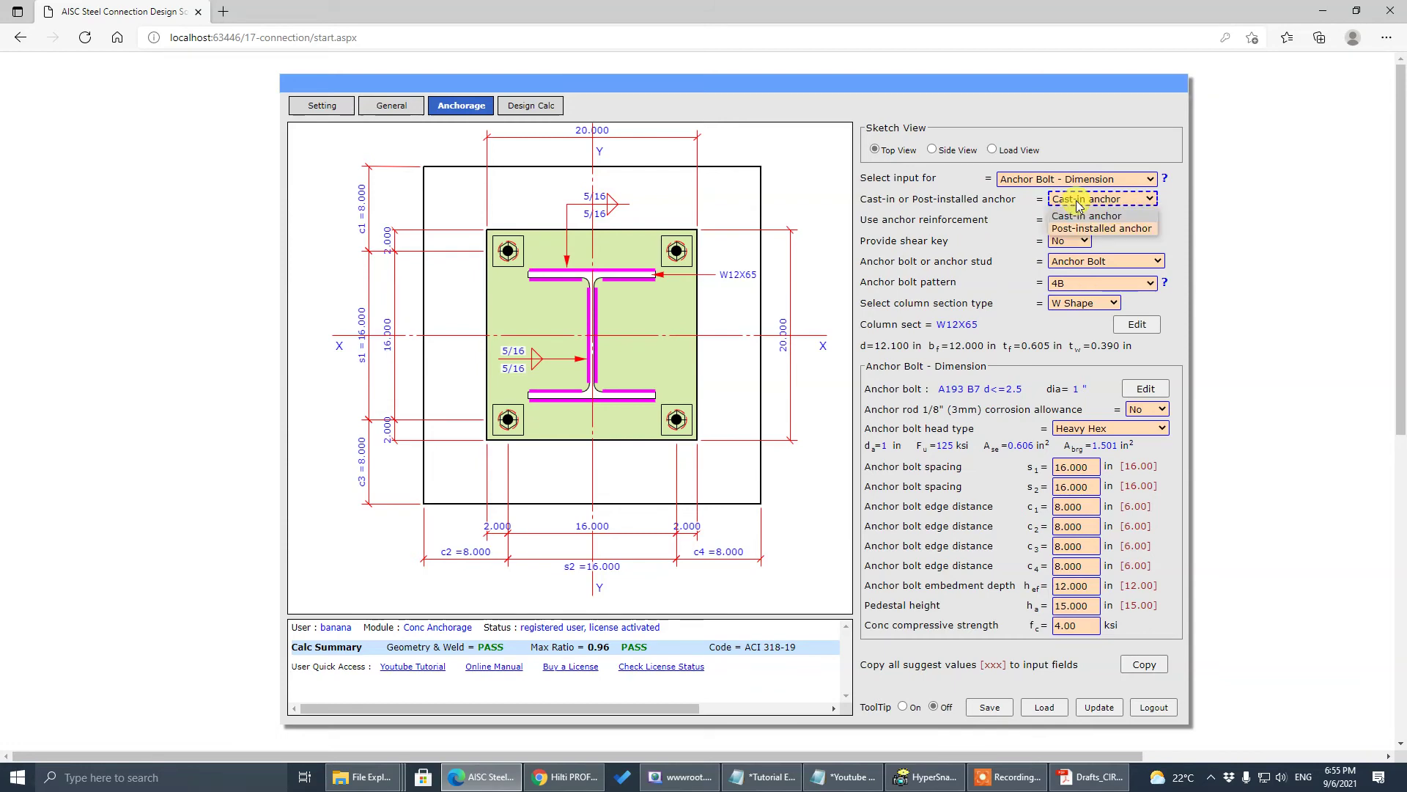
left_click(1106, 229)
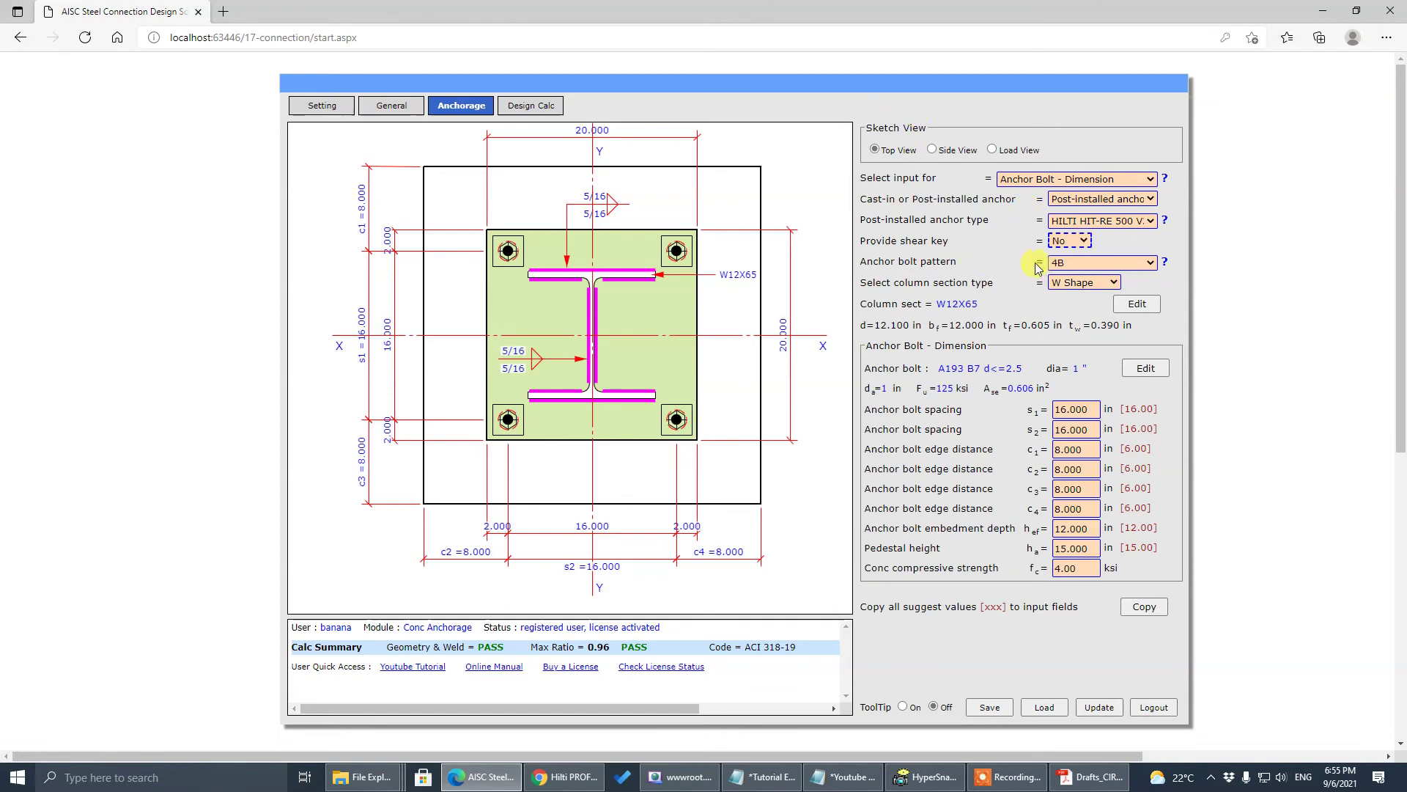
Show the anchorage sketch in side view and compare the cast-in anchor with the post-installed anchor, ending on post-installed.
left_click(540, 105)
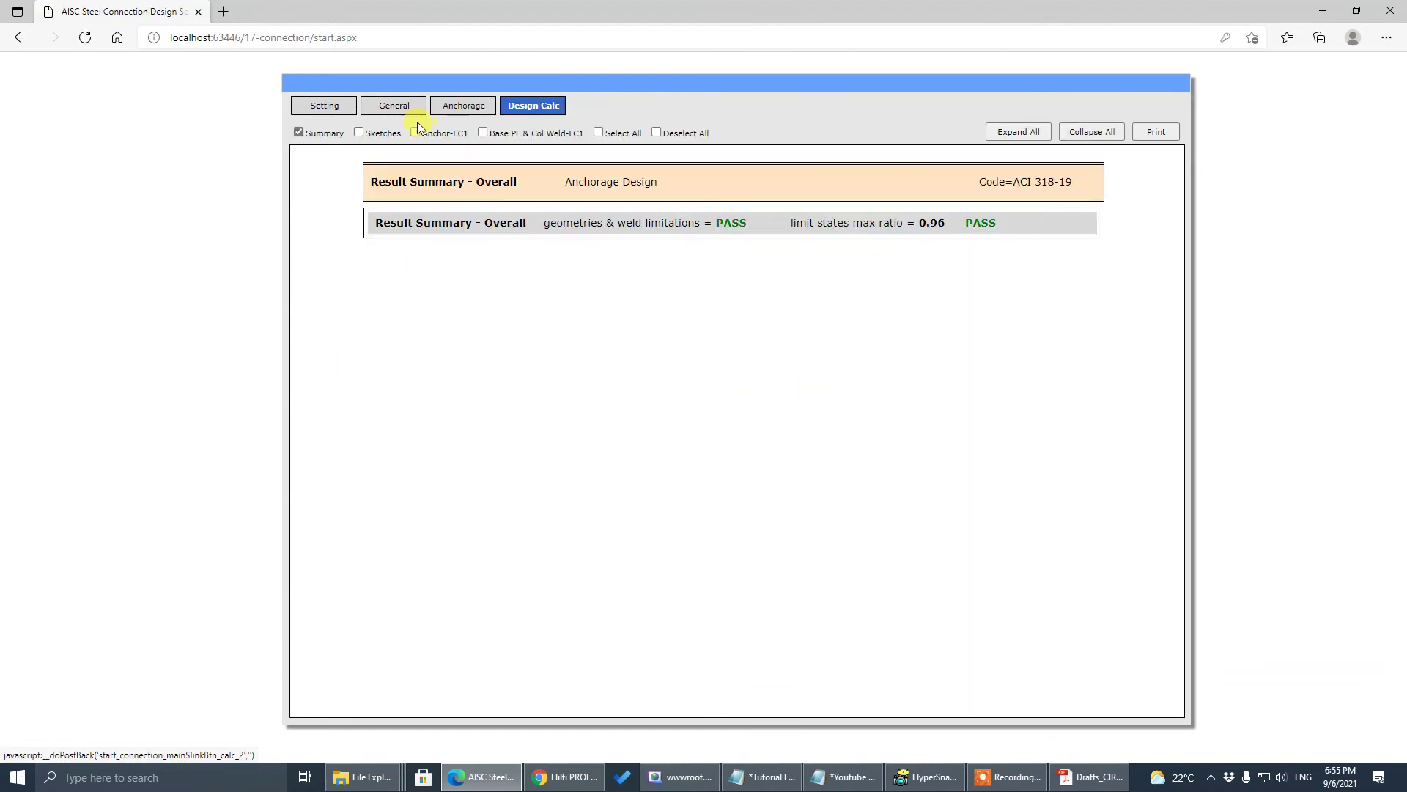
left_click(463, 105)
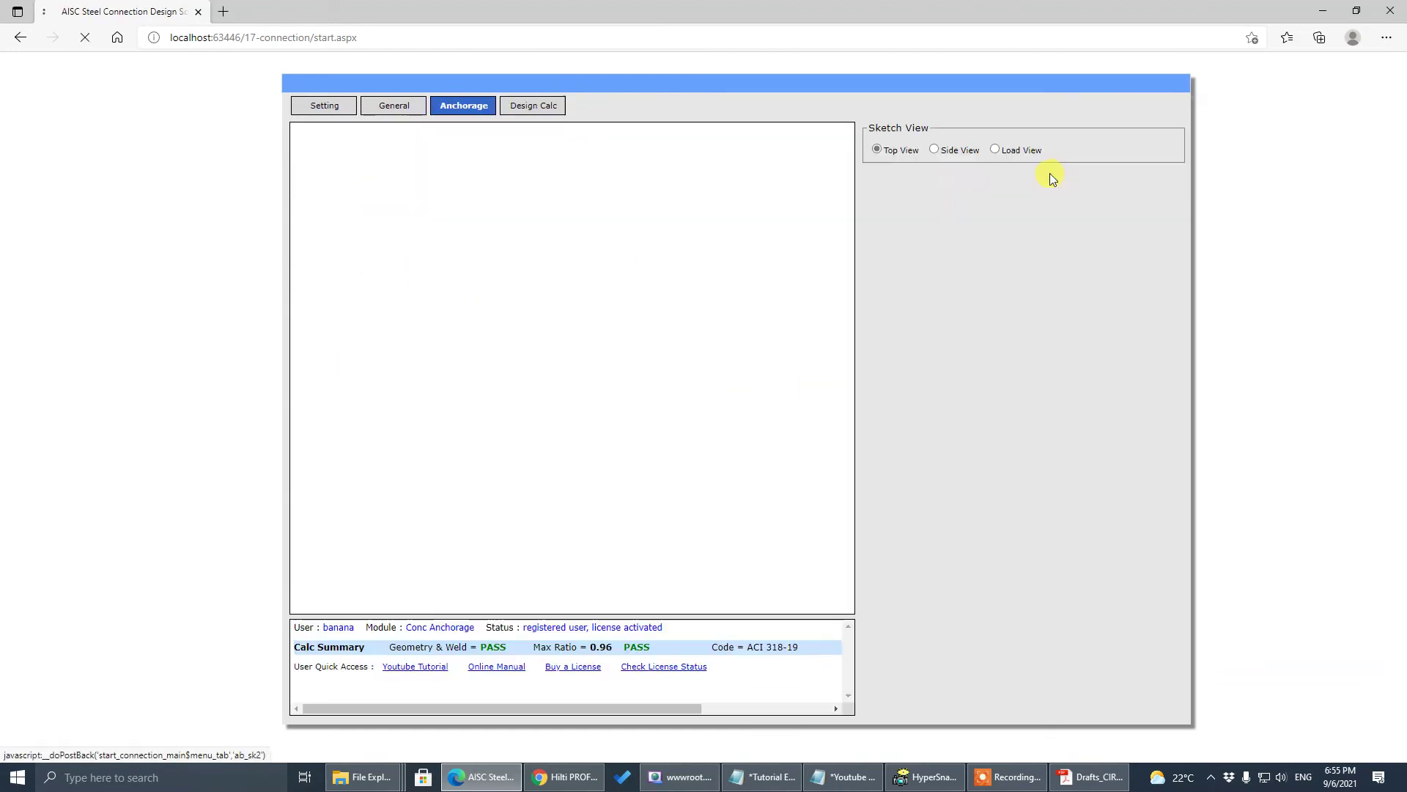
left_click(956, 151)
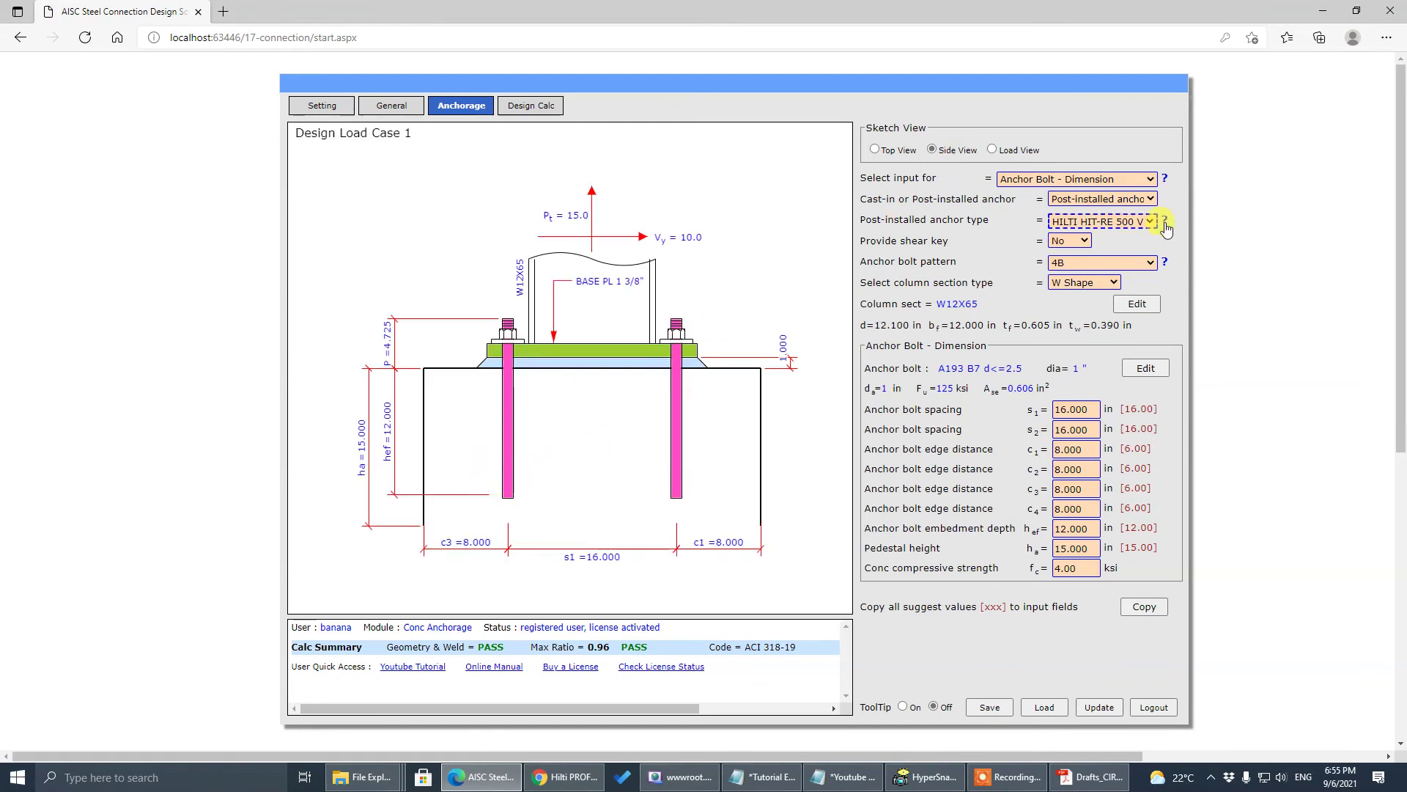
left_click(1136, 198)
left_click(1132, 217)
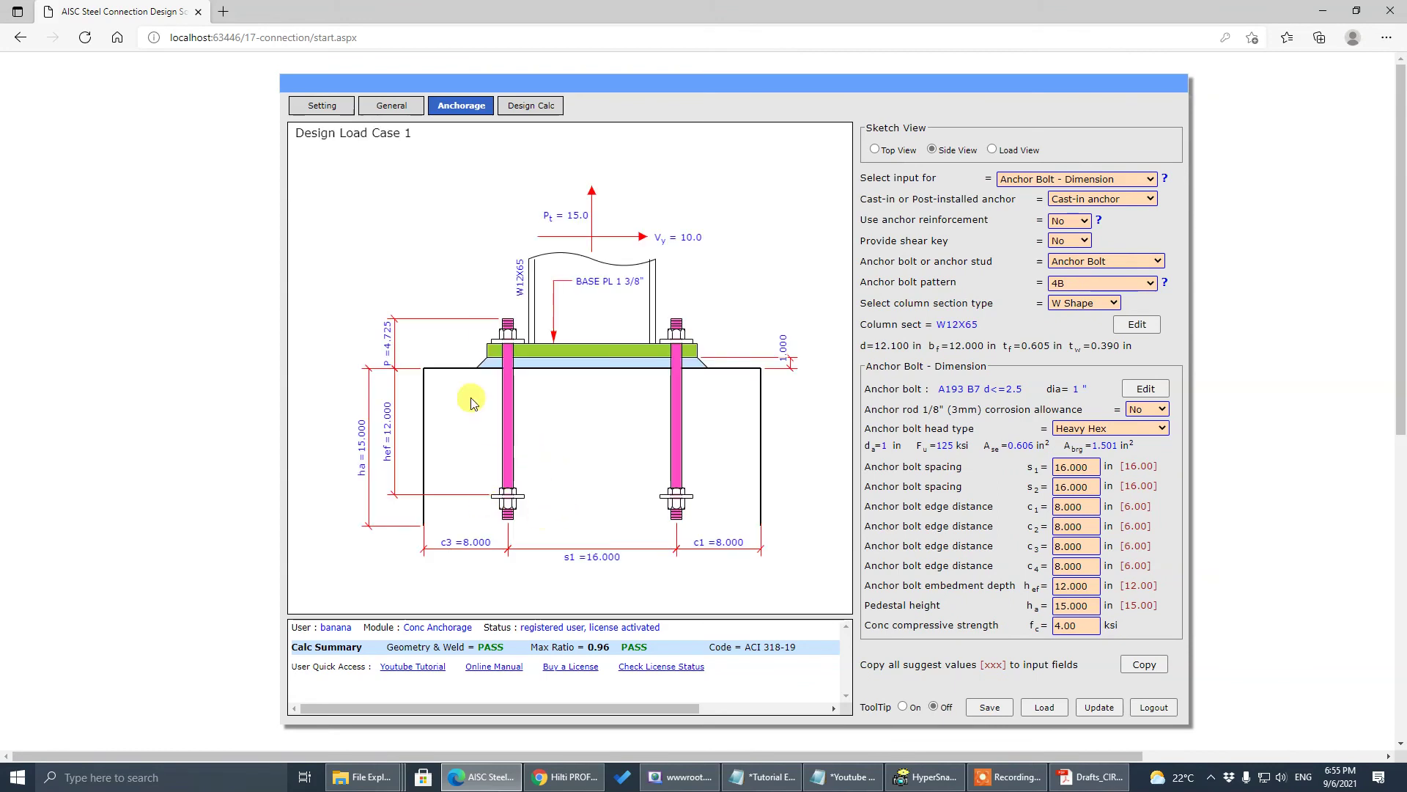
left_click(1114, 200)
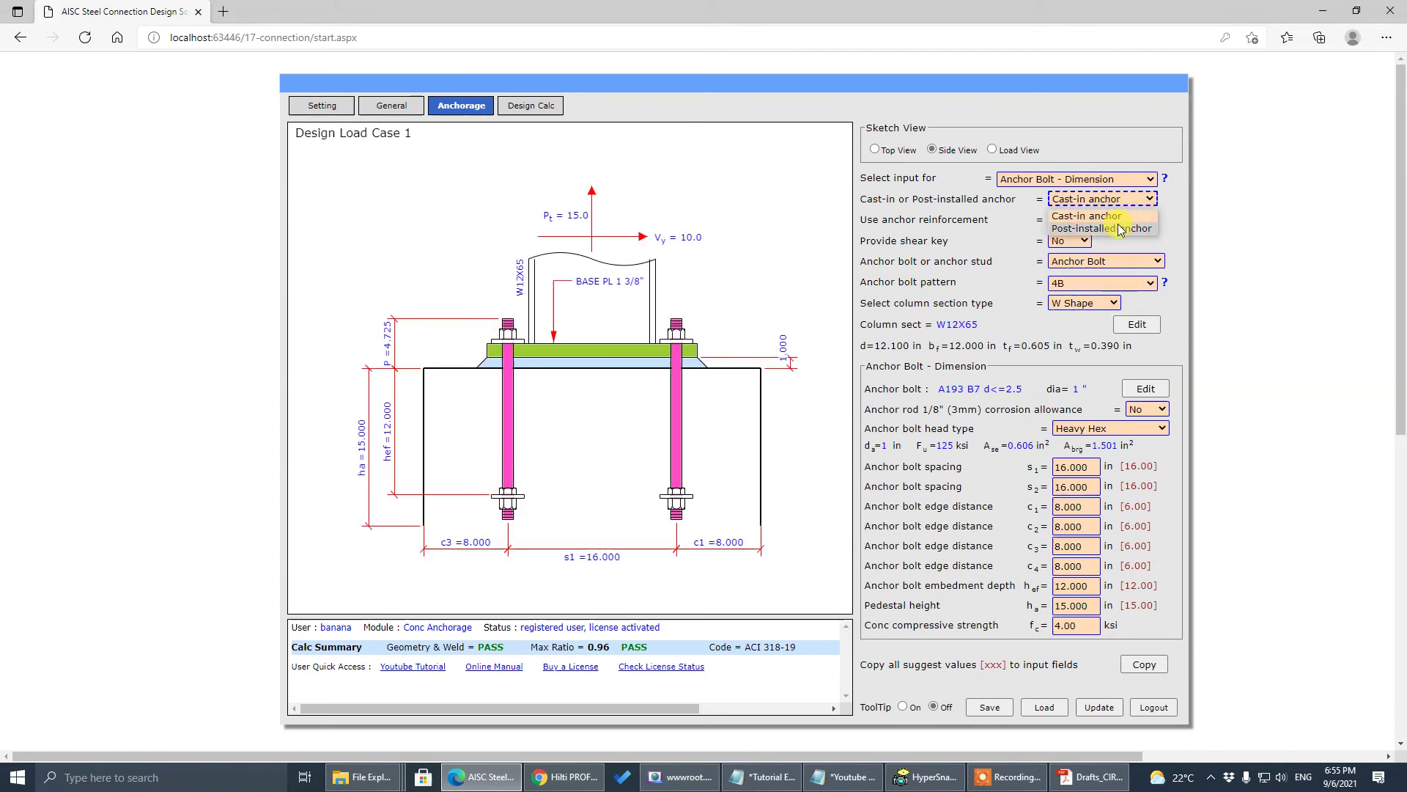
left_click(1118, 228)
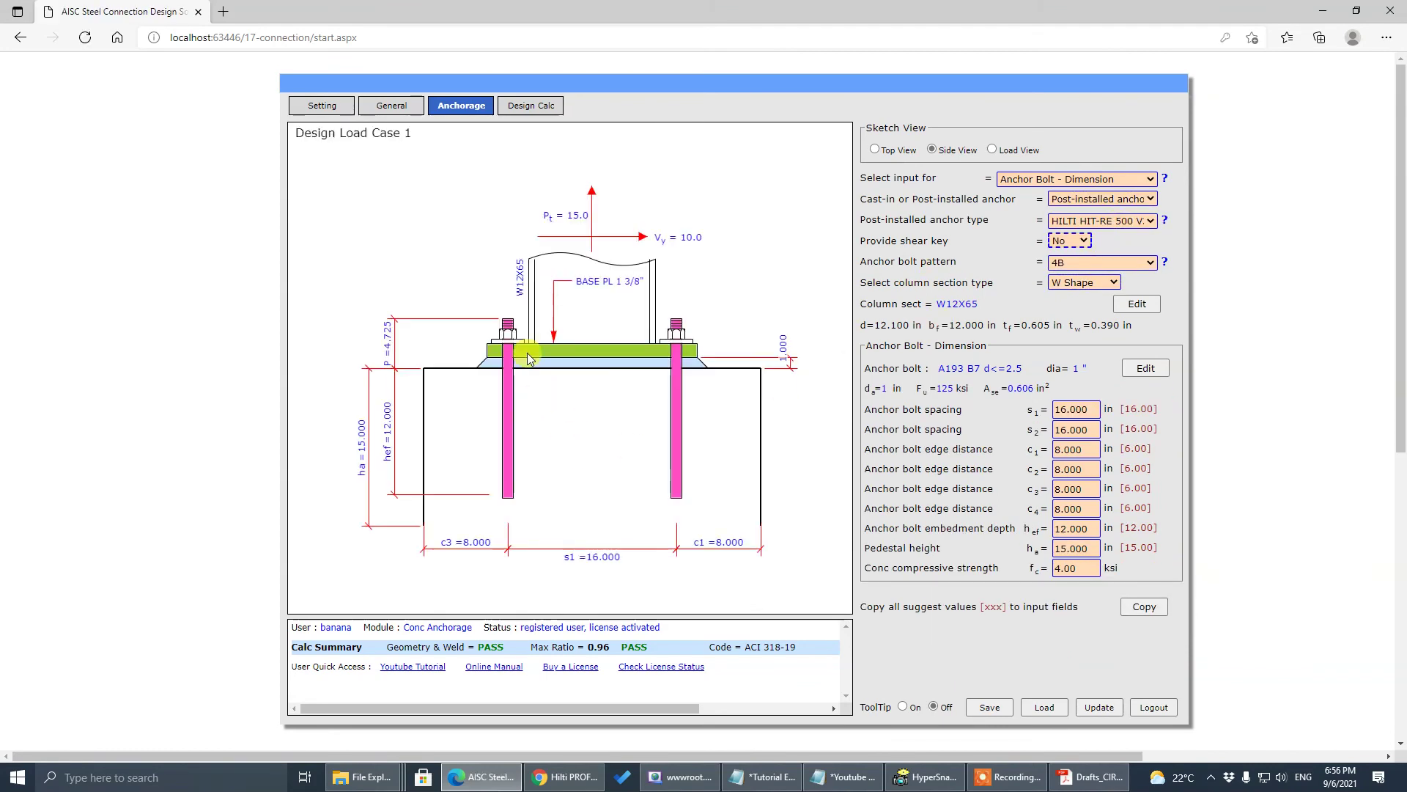
Include the load case 1 anchor checks in the design calculation and expand the Anchor Tensile Concrete Bond Resistance details.
left_click(549, 110)
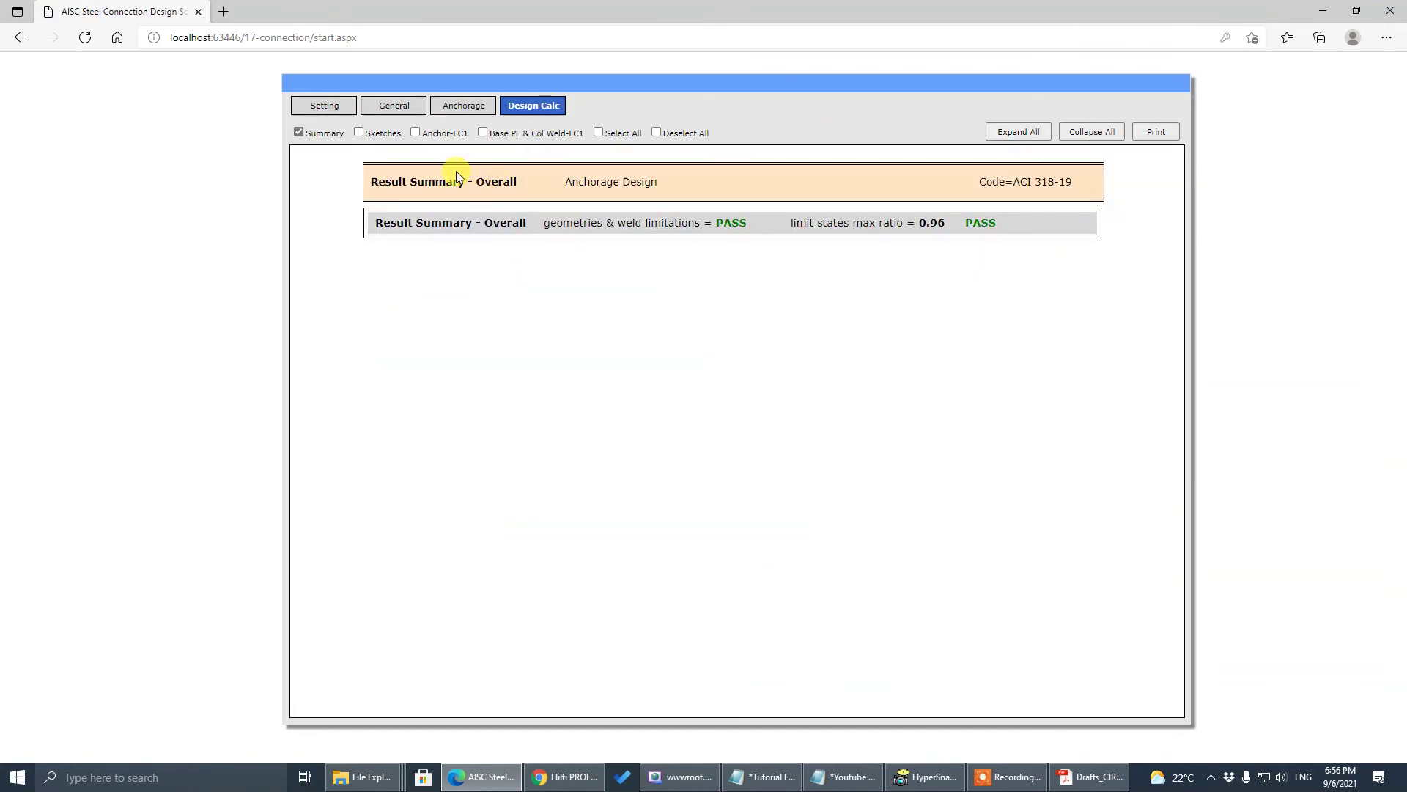
left_click(438, 134)
scroll(552, 409, "down", 2)
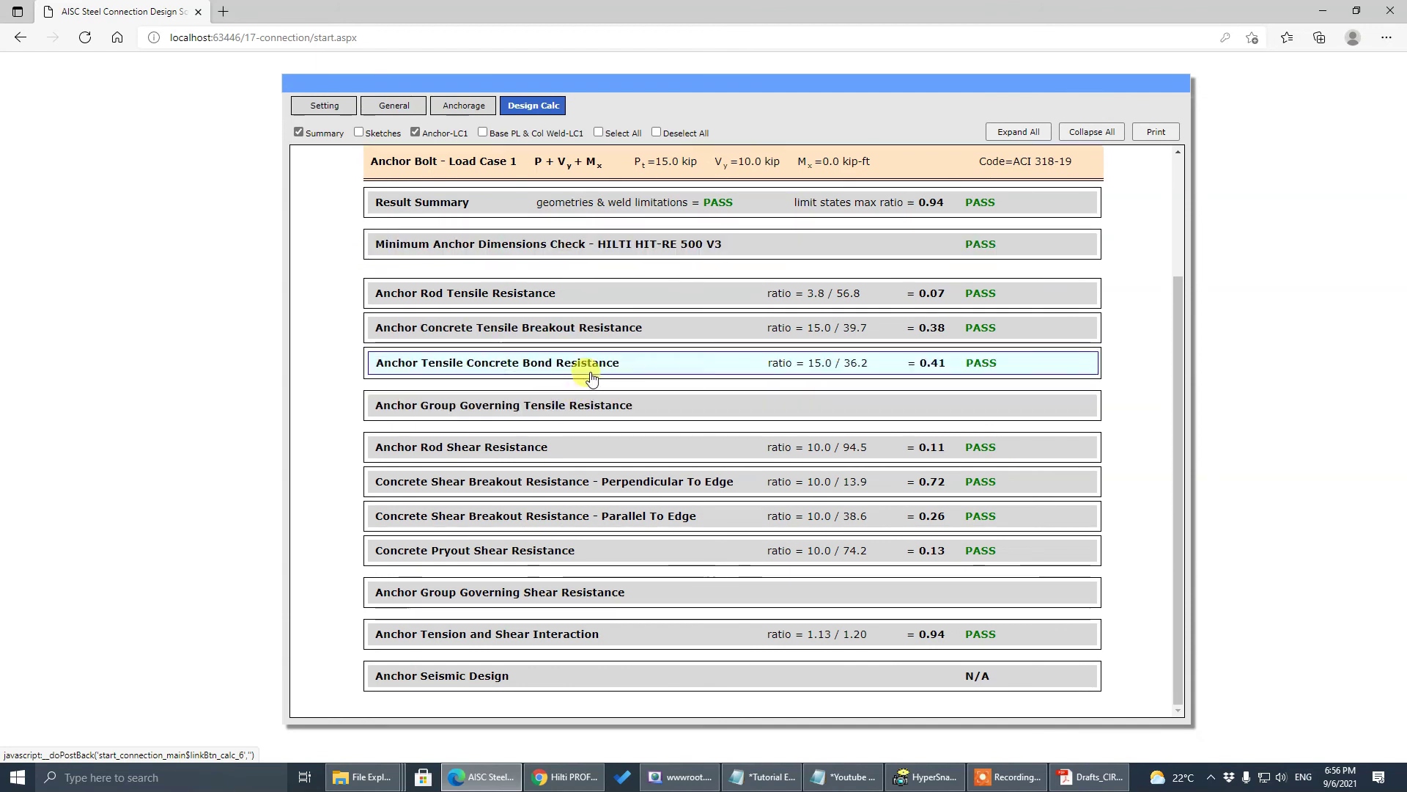
left_click(465, 371)
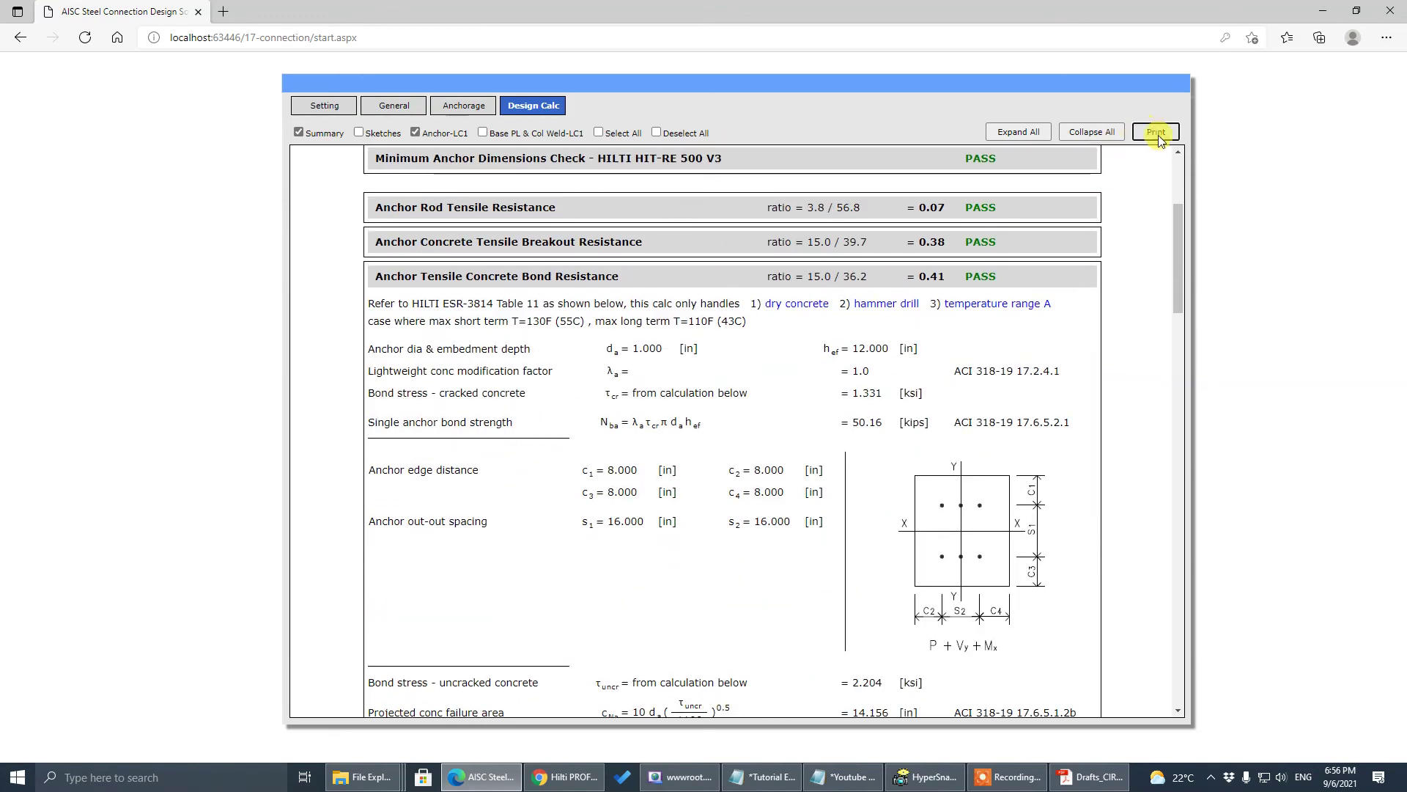
Open the printable calculation report full screen, examine the bond strength values and HILTI ESR-3814 Table 11, and close the report.
left_click(1156, 133)
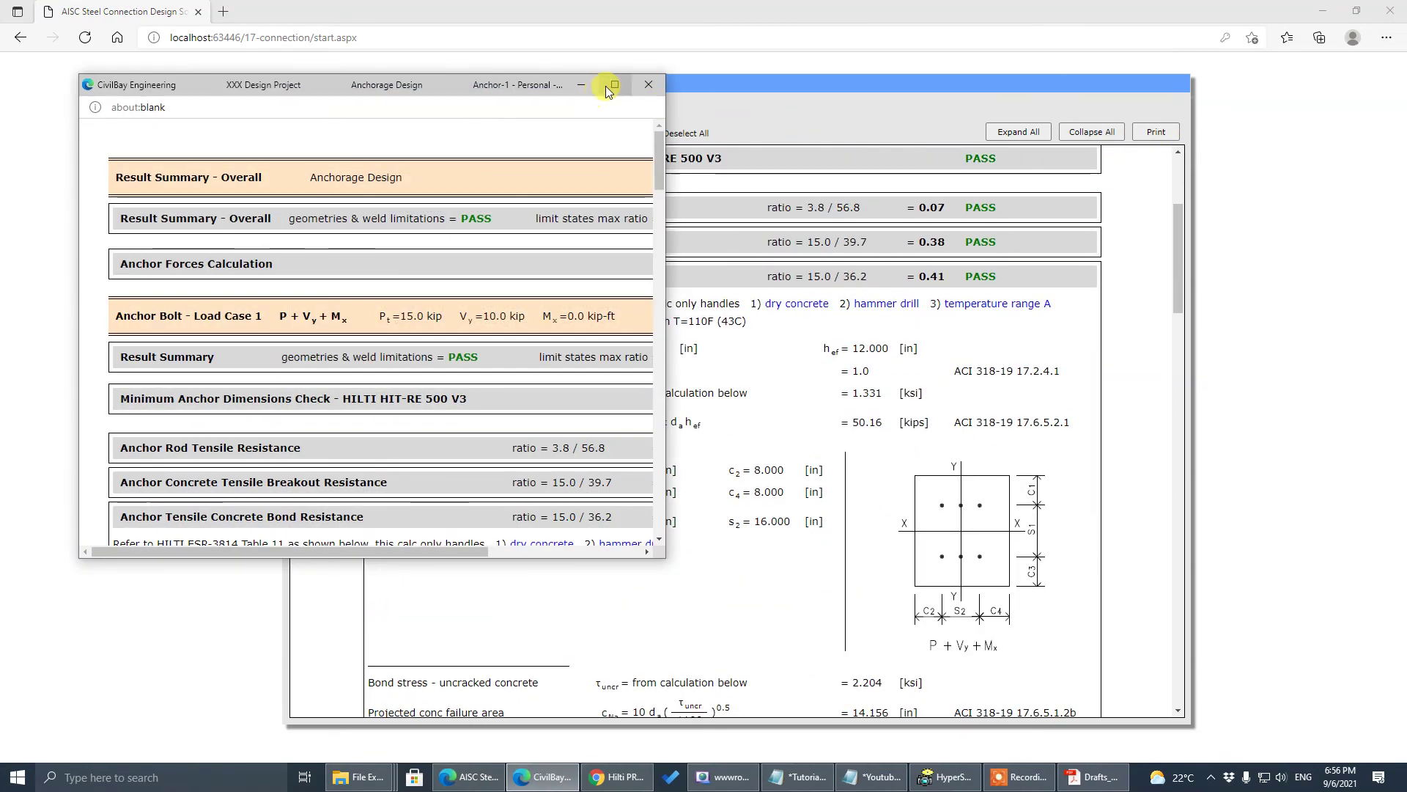
left_click(624, 92)
scroll(764, 433, "down", 20)
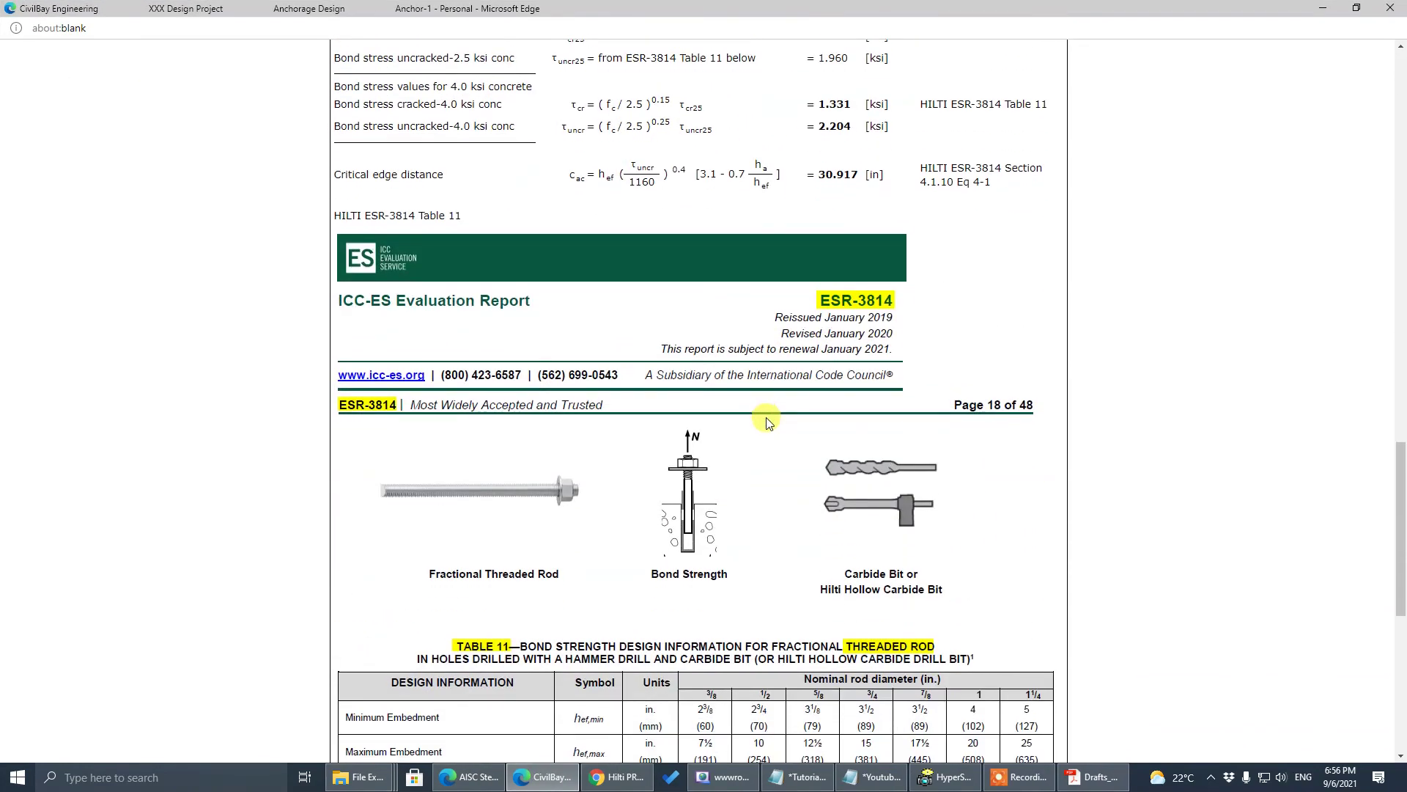
scroll(774, 449, "up", 4)
scroll(591, 503, "down", 10)
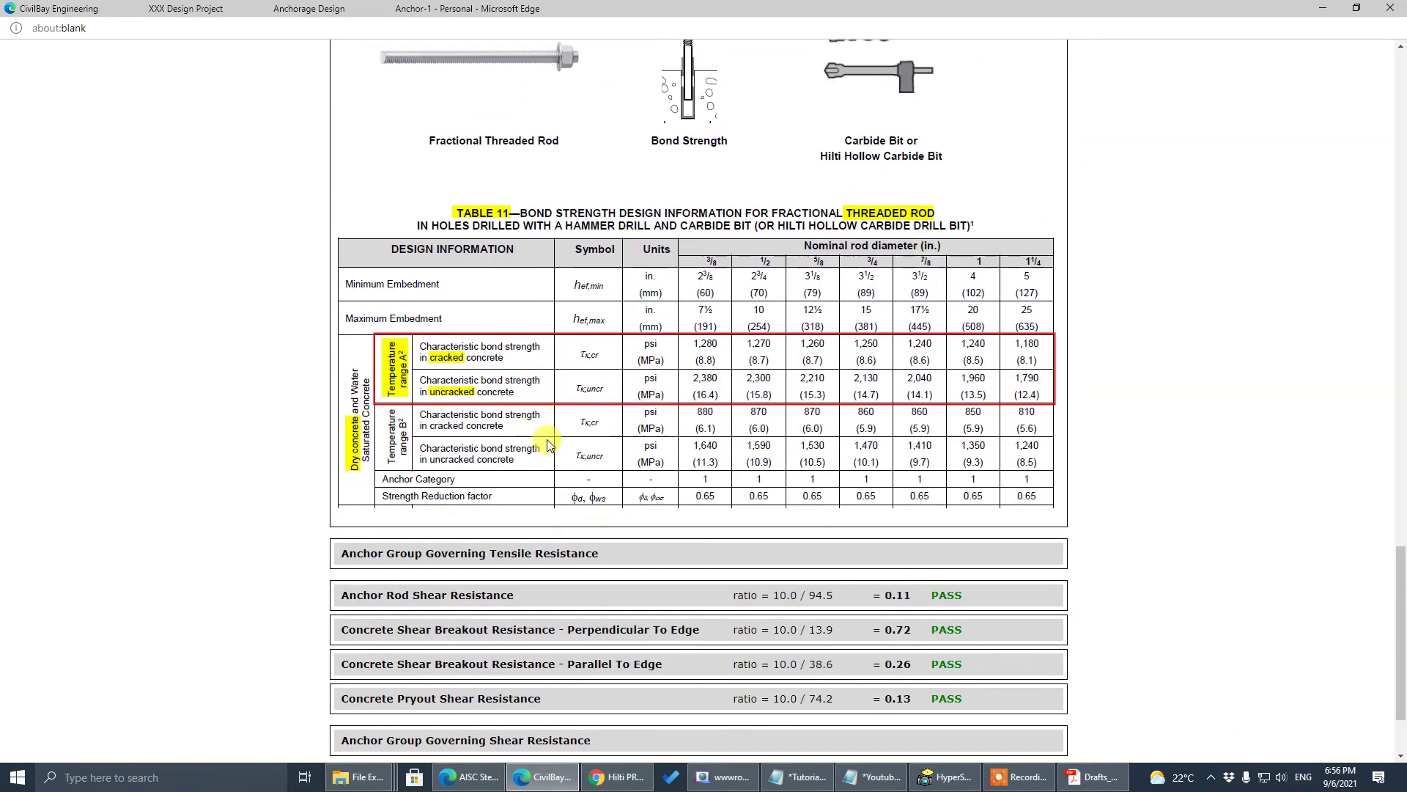
scroll(553, 448, "up", 10)
scroll(553, 448, "up", 15)
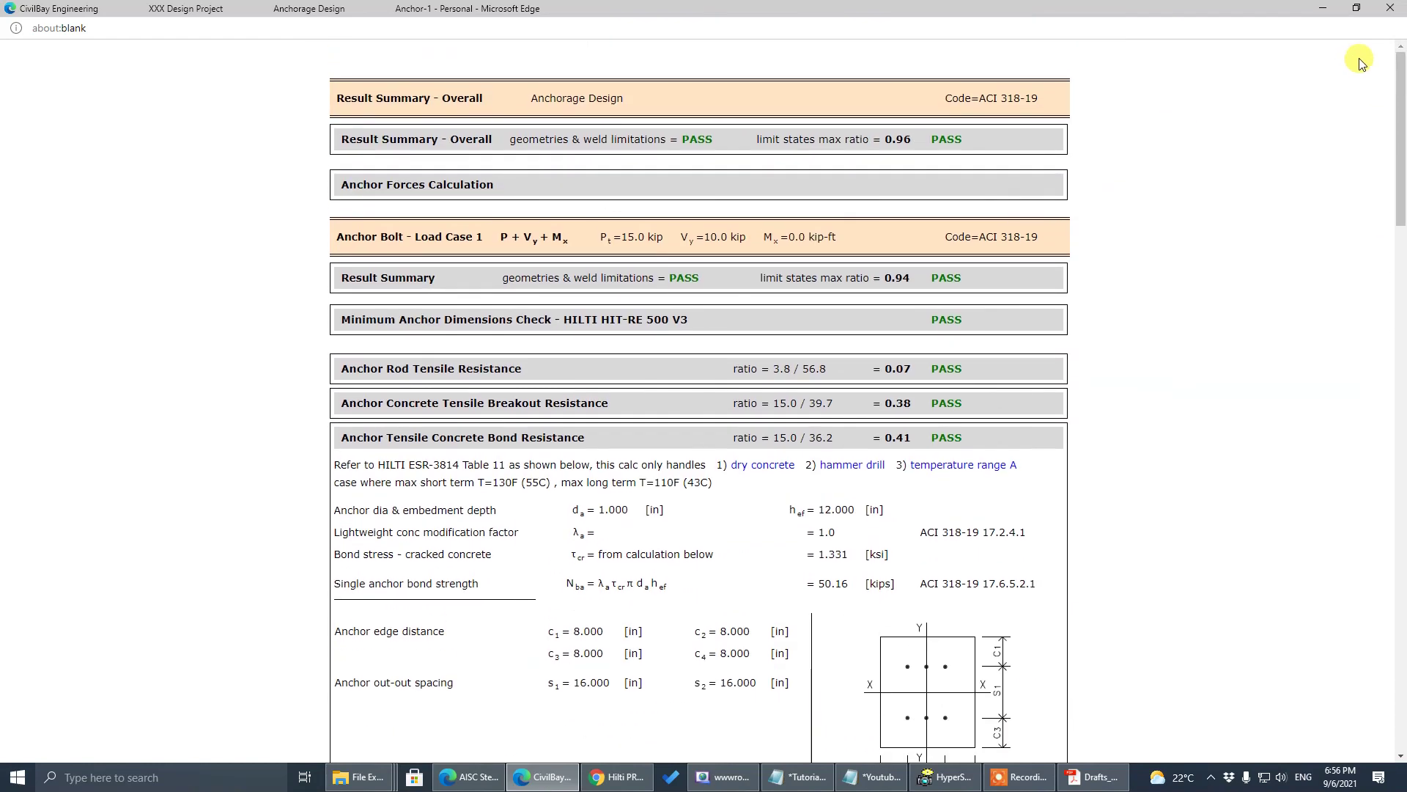
left_click(1391, 7)
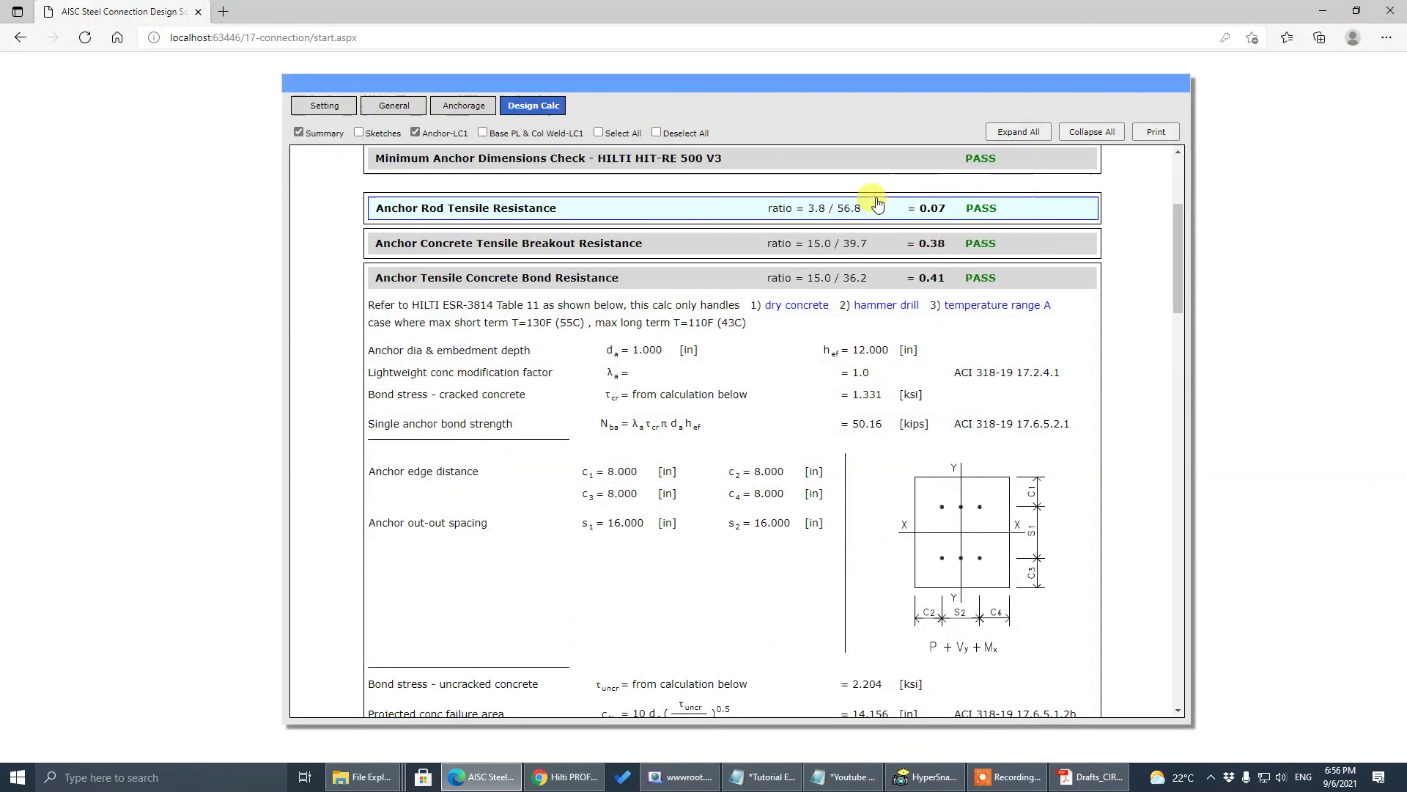
Revisit the anchorage inputs, include the sketches in the design calculation, and examine the plan and side view drawings.
left_click(465, 104)
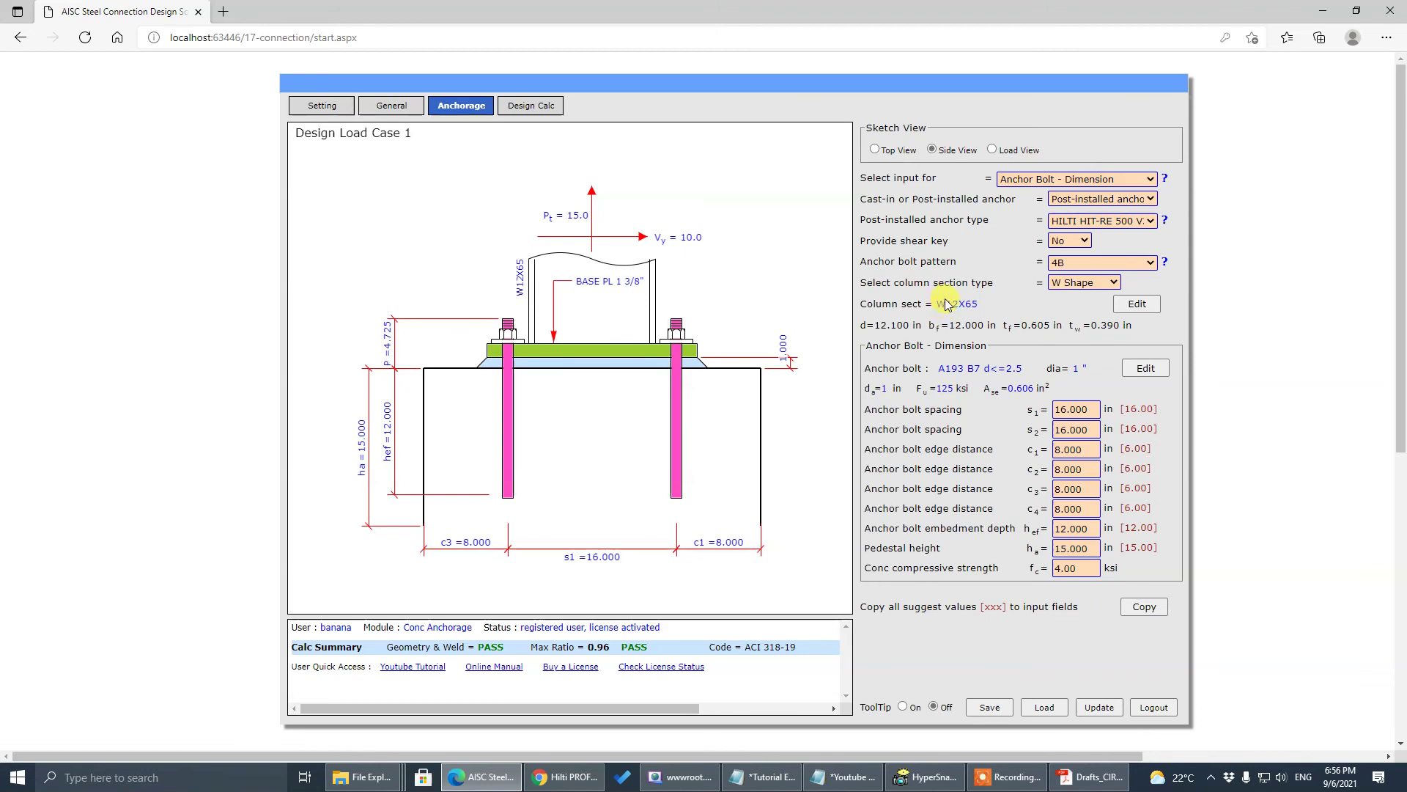
left_click(516, 107)
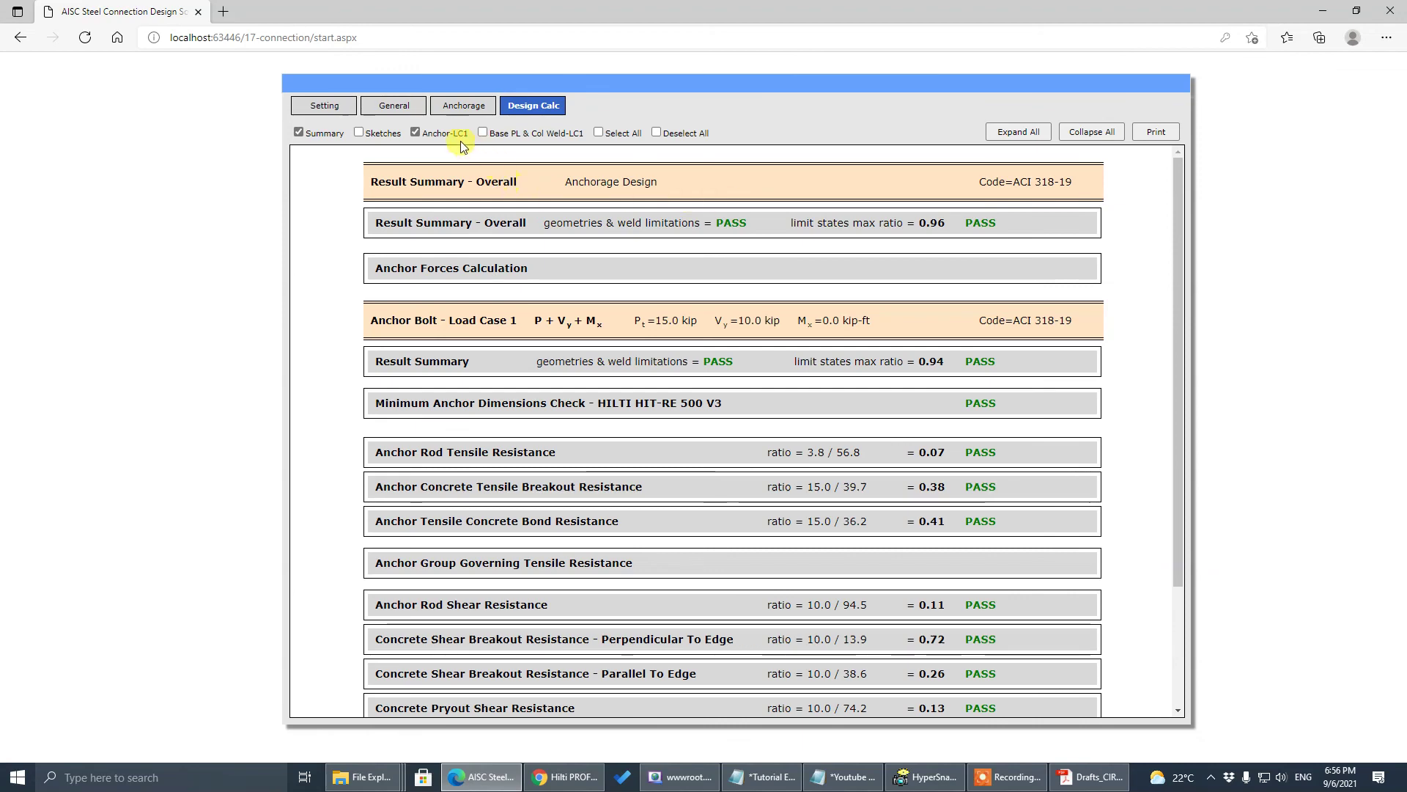
left_click(378, 135)
scroll(1066, 394, "down", 10)
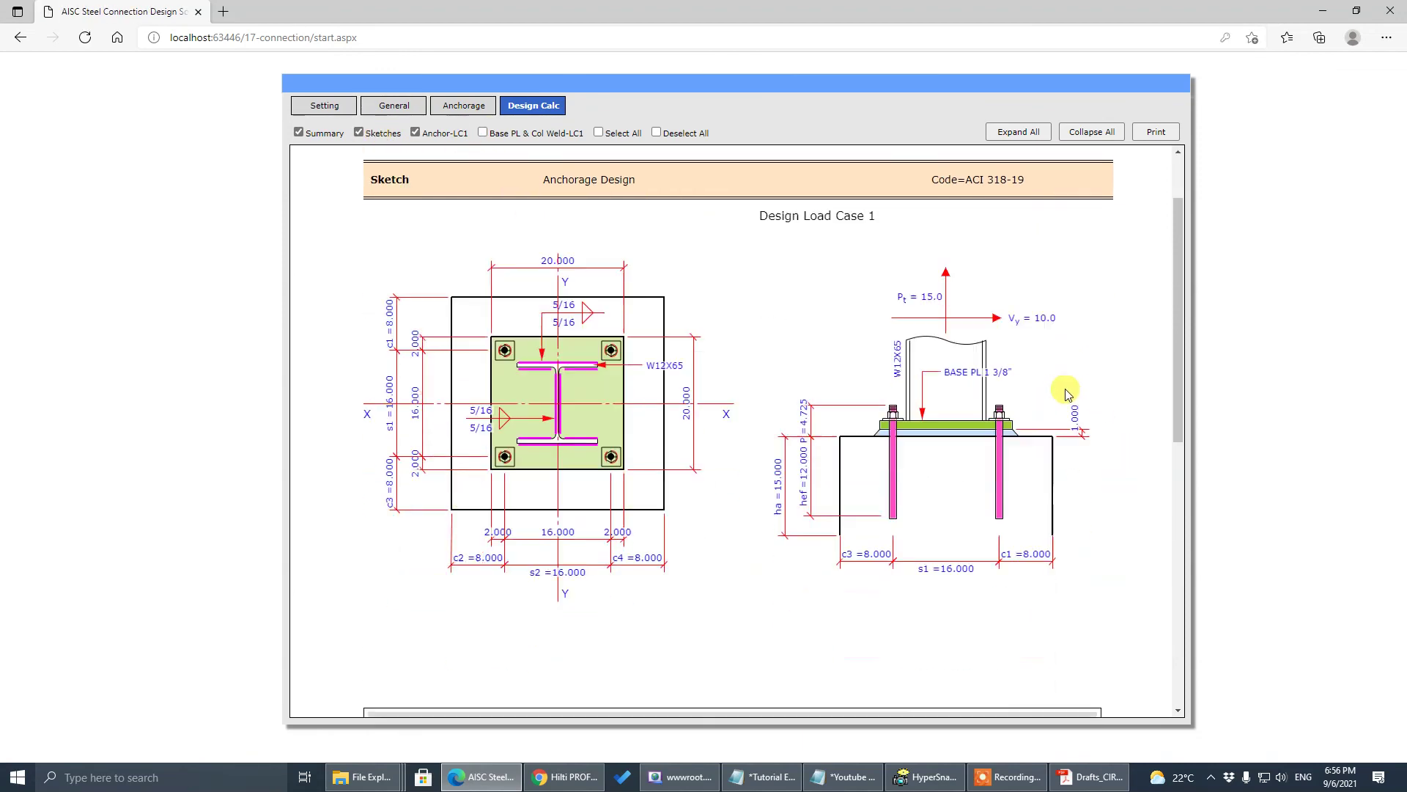
scroll(1066, 394, "up", 10)
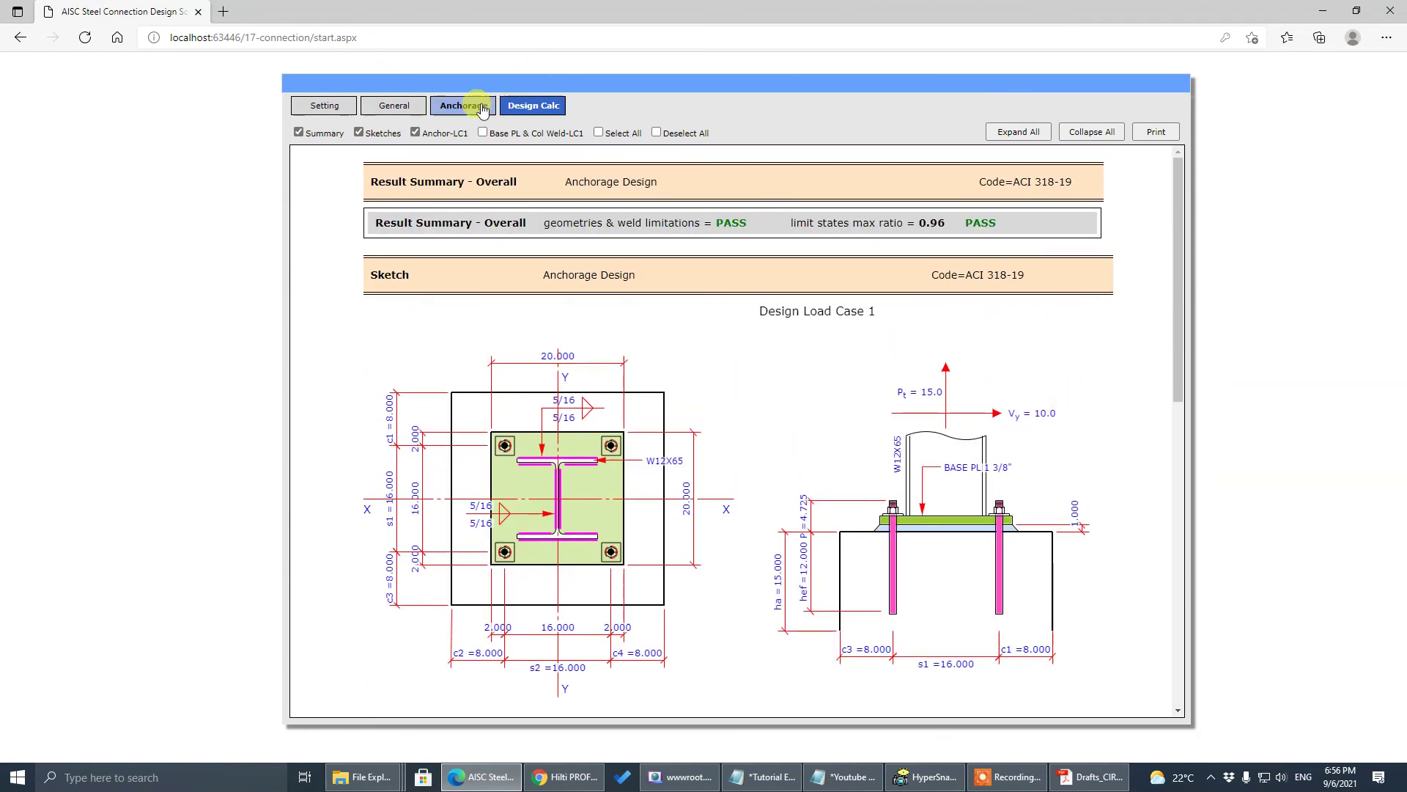
Return to the anchorage inputs and try to change the post-installed anchor type to HILTI HIT-HY 200.
left_click(464, 106)
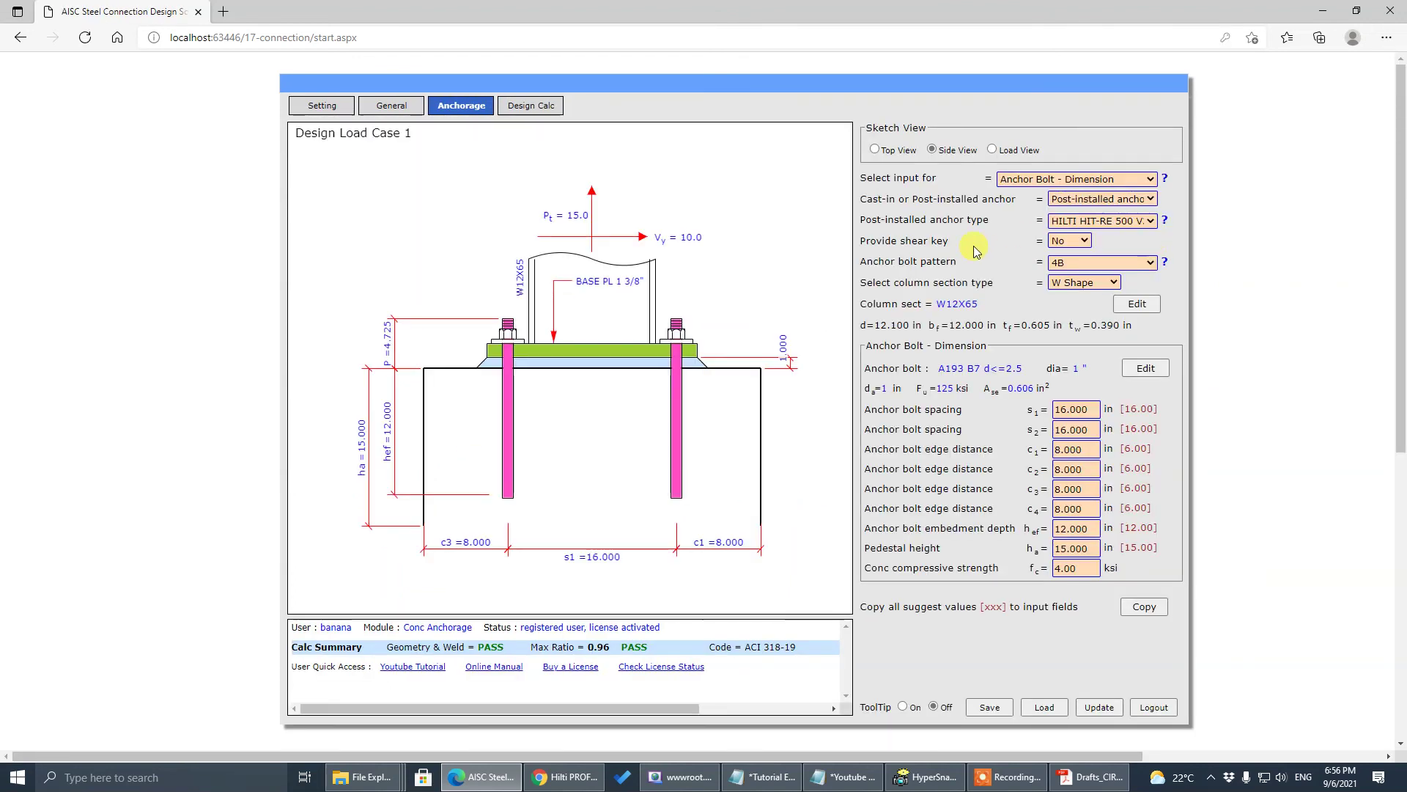
left_click(1119, 223)
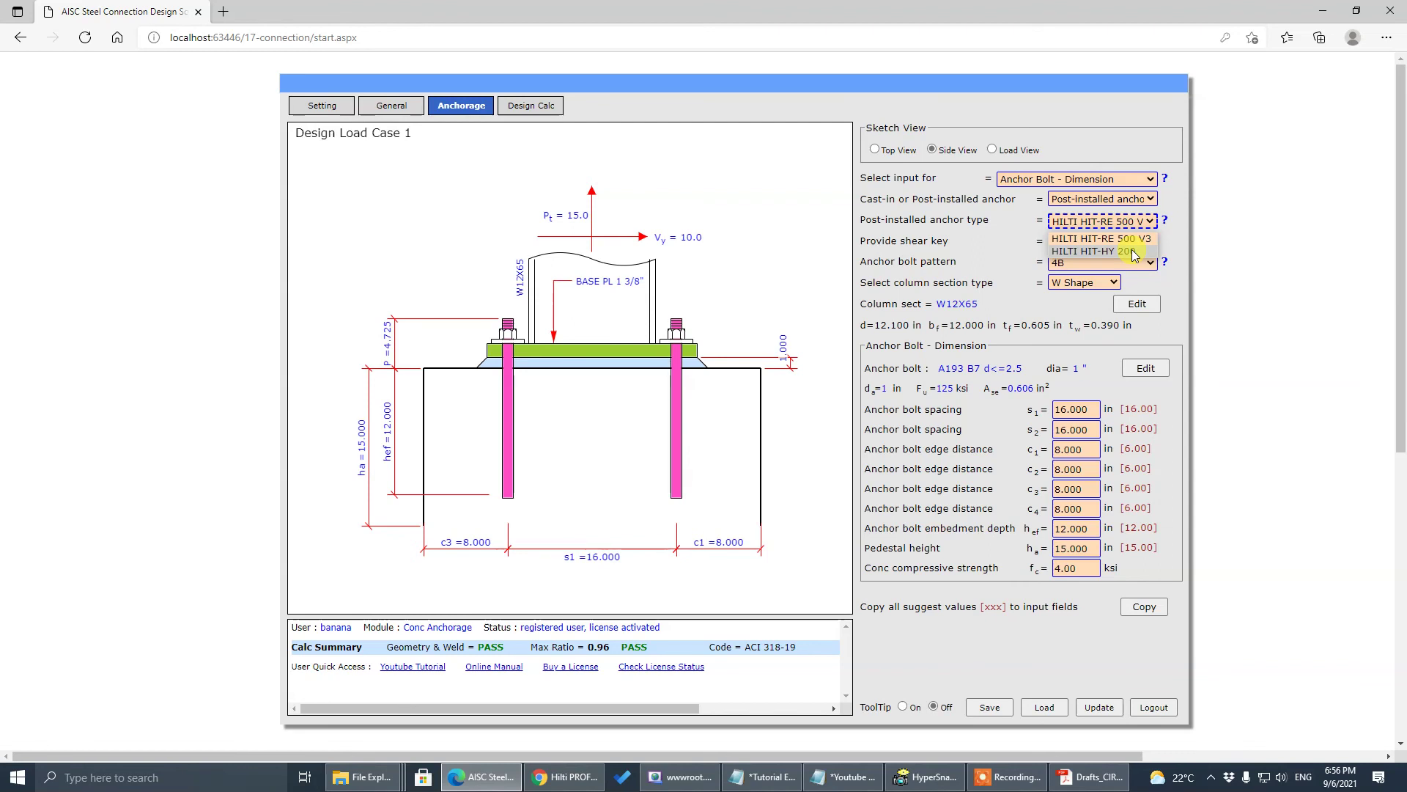
left_click(1134, 252)
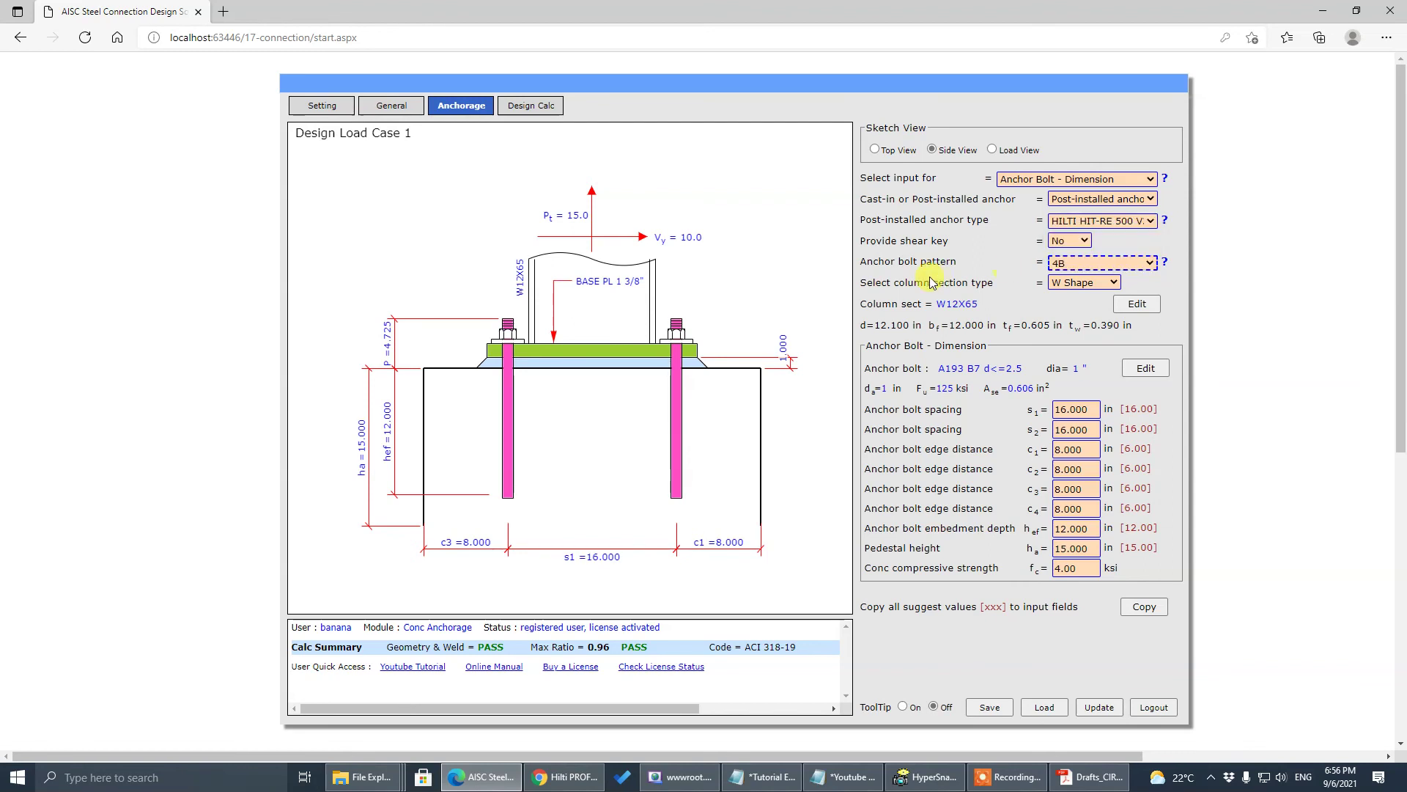
left_click(1120, 221)
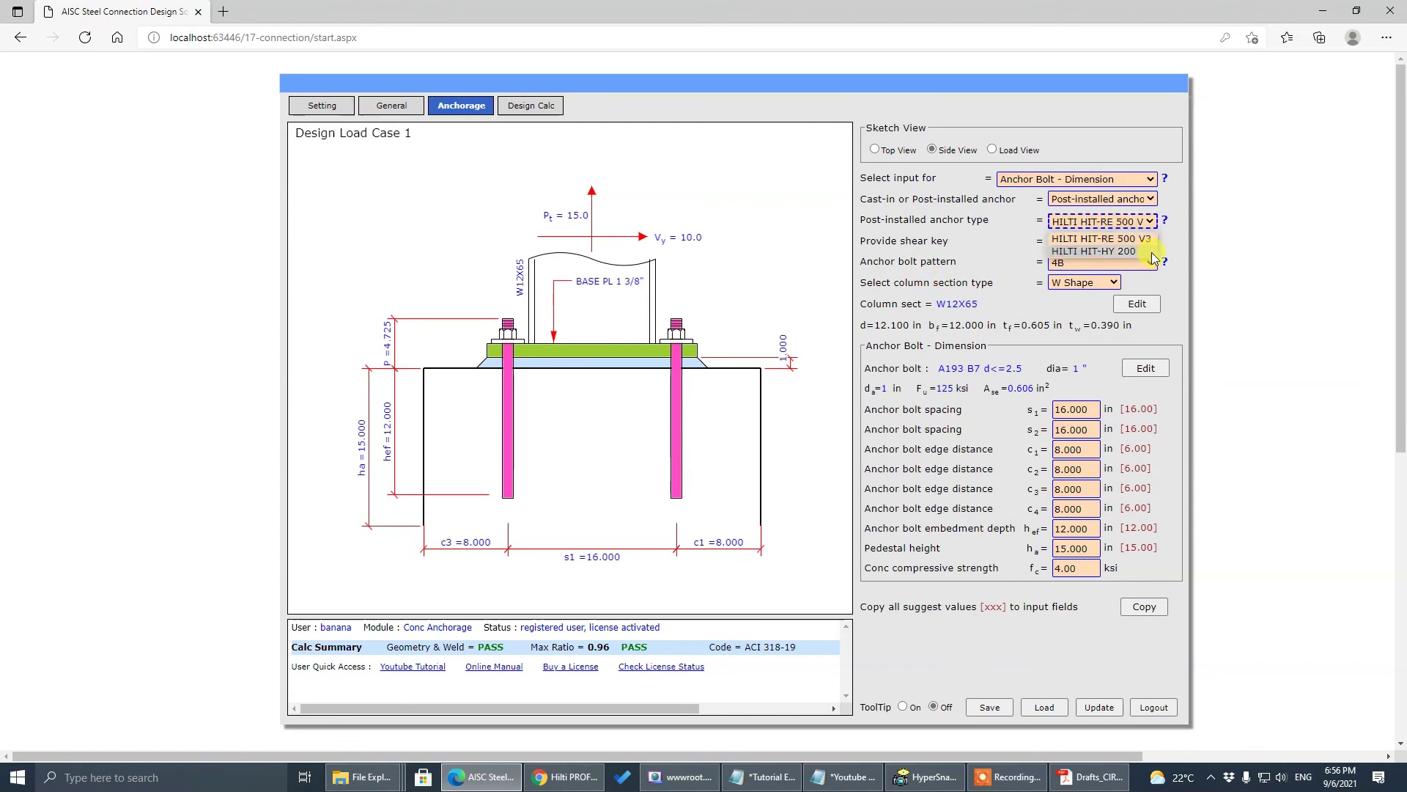
left_click(956, 304)
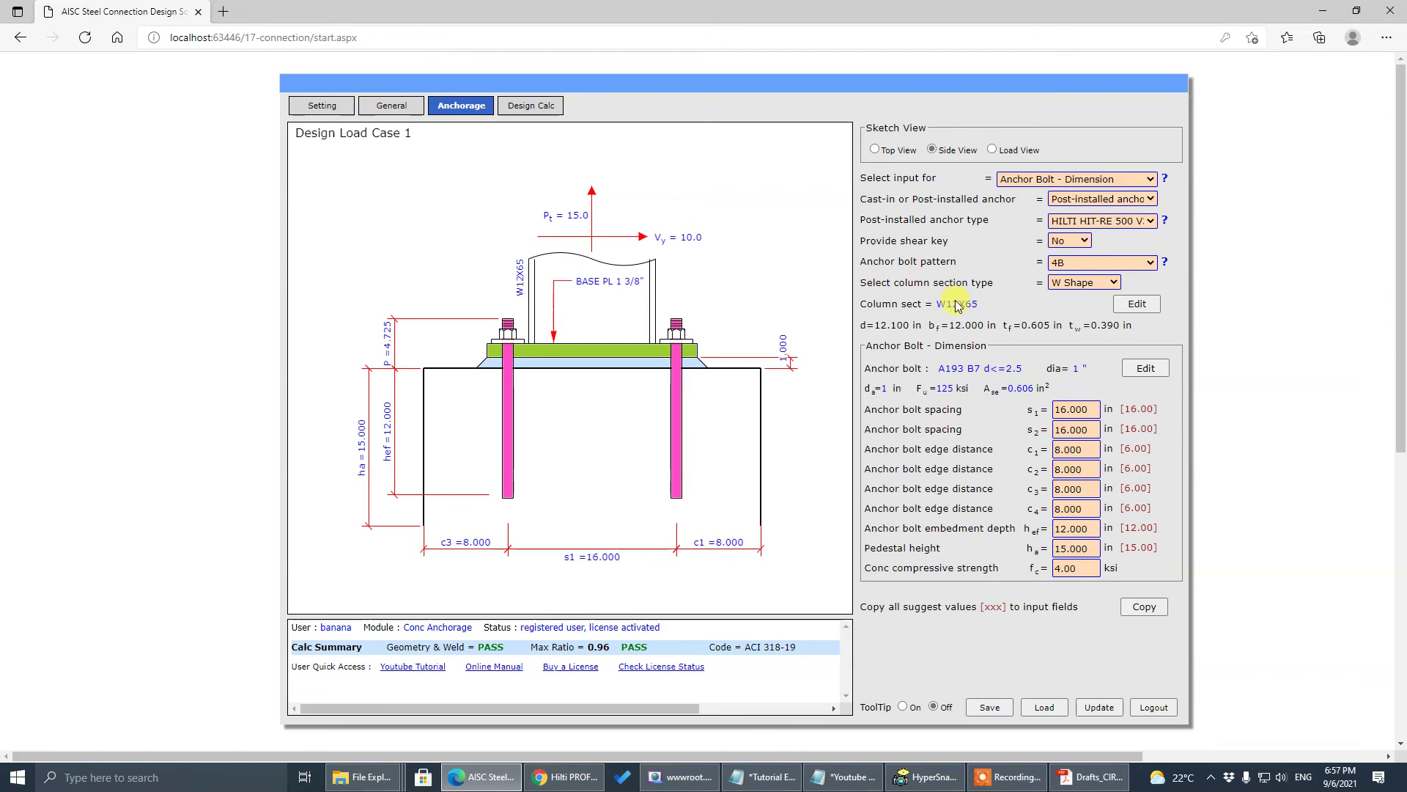